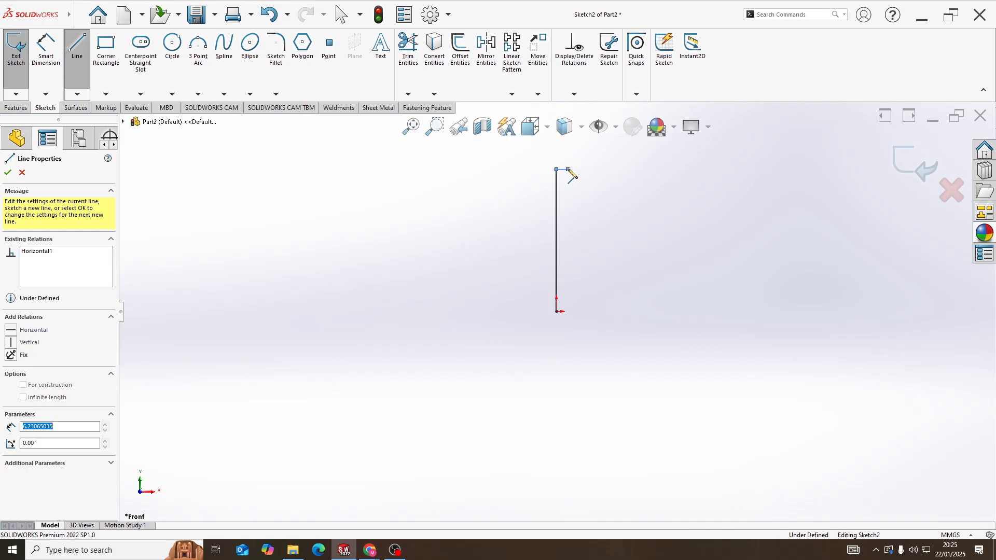
# Draw a three-point arc spanning about 22 mm, with a radius of about 22 mm, from the free end of the short top line
pyautogui.click(198, 52)
pyautogui.scroll(-4, 586, 160)
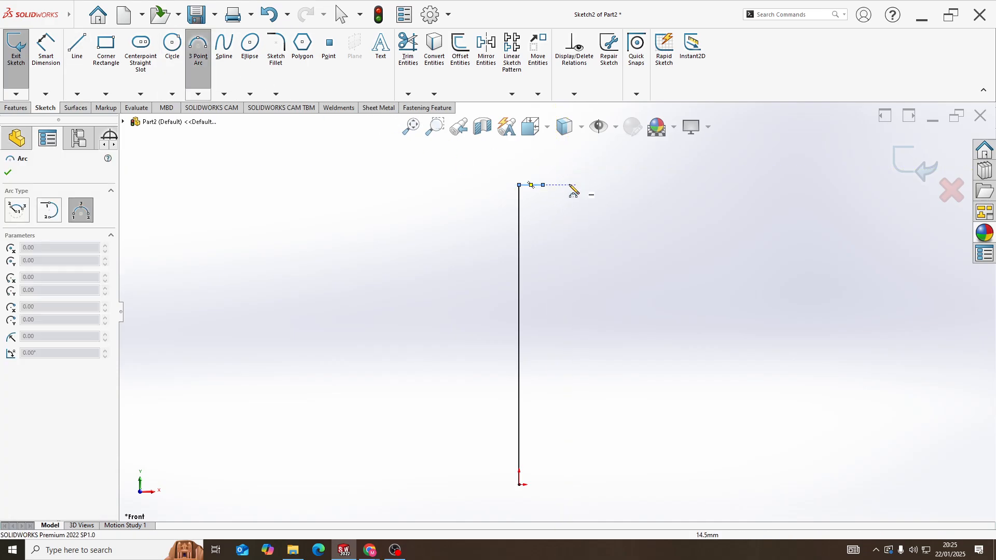
pyautogui.click(542, 185)
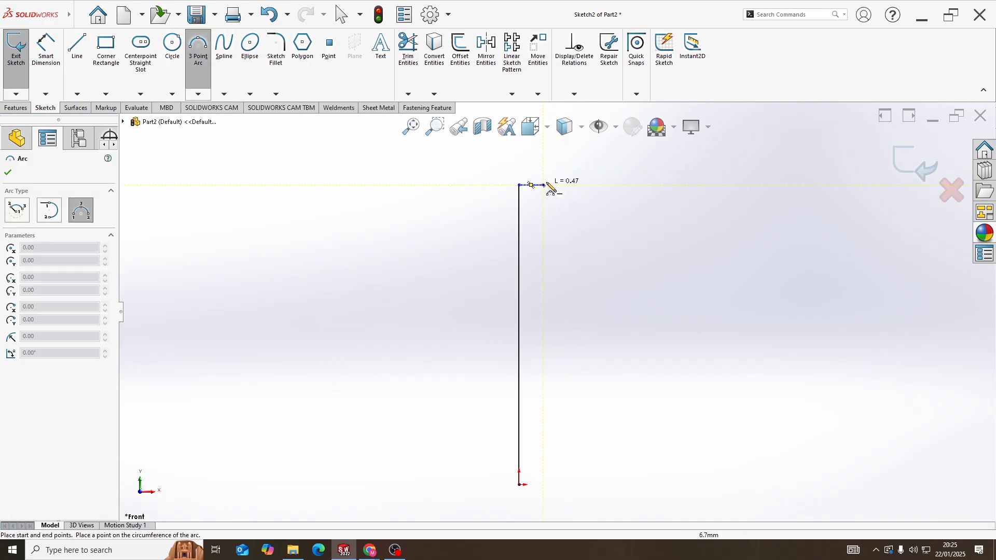
pyautogui.click(628, 186)
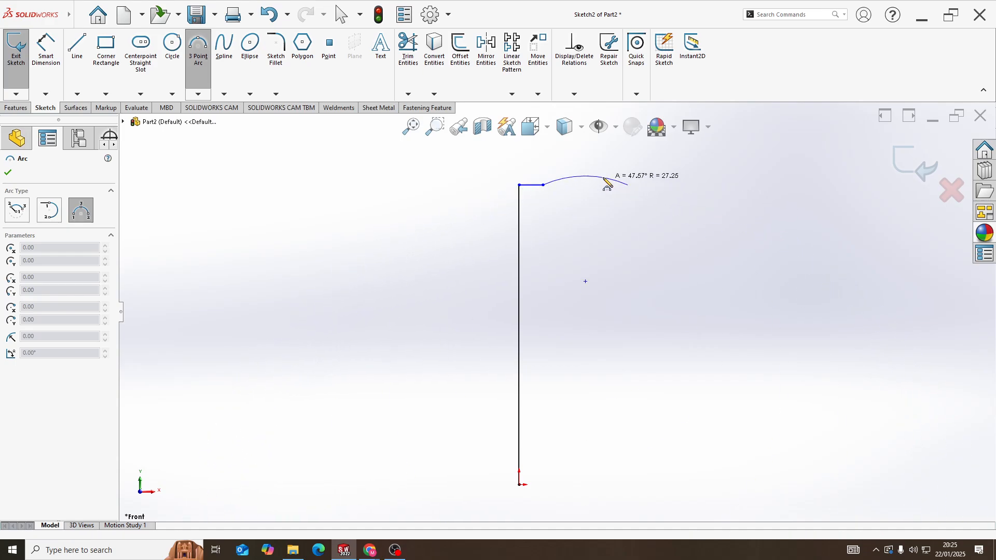
pyautogui.click(606, 182)
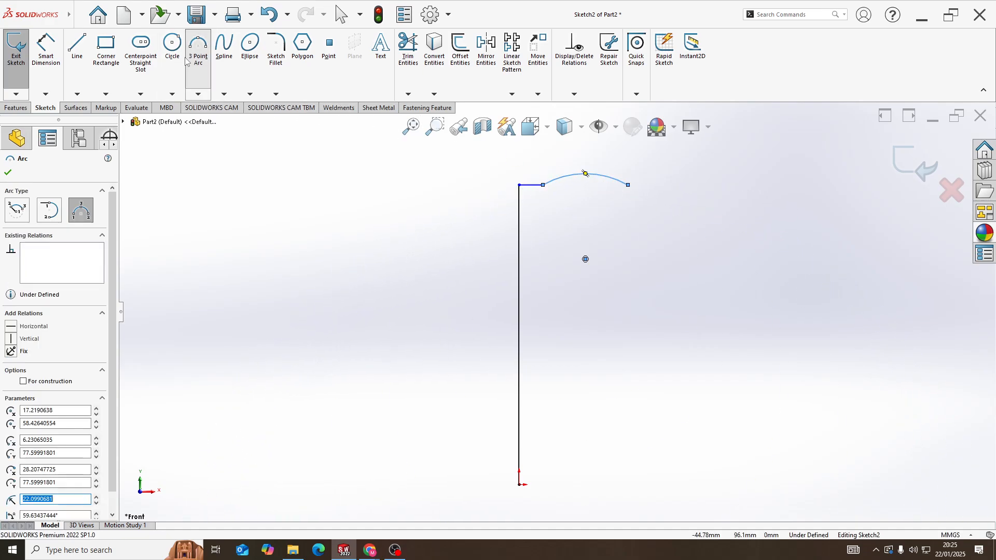
# Draw a horizontal line about 4.4 mm long from the arc's right end, followed by a line about 82 mm long slanting down and outward
pyautogui.click(77, 49)
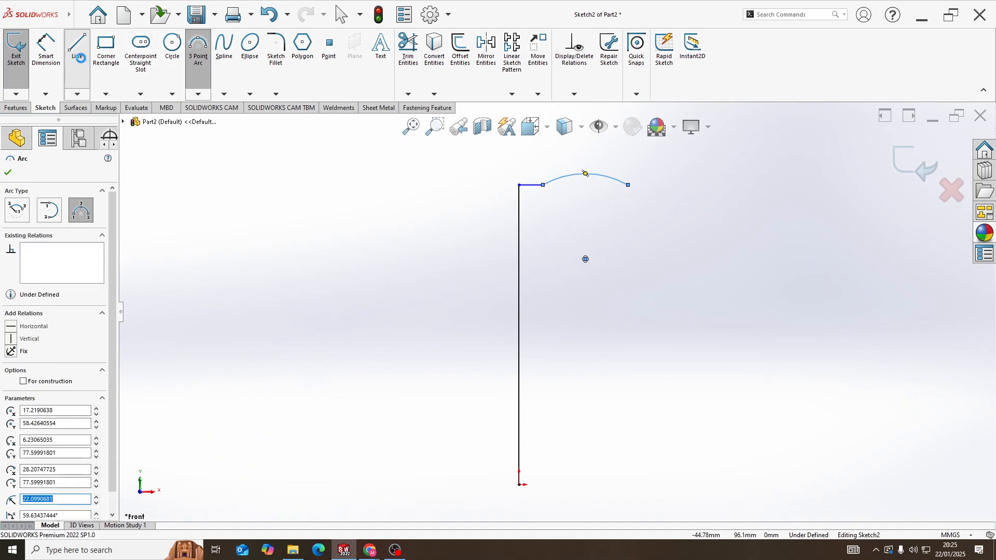
pyautogui.click(629, 185)
pyautogui.click(645, 185)
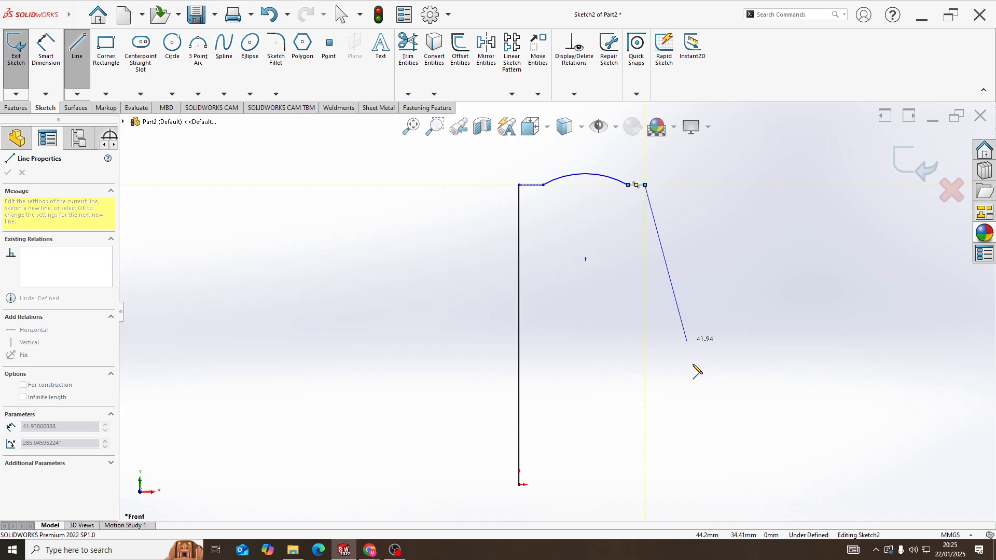
pyautogui.click(747, 484)
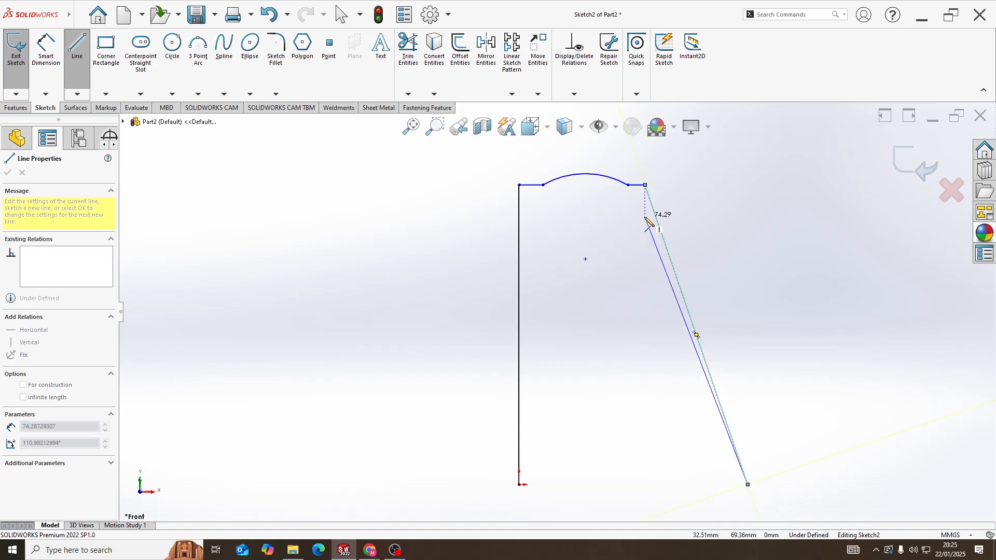
pyautogui.press('Escape')
# Dimension the angle between the short right-hand top line and the slanted line as 100 degrees
pyautogui.click(46, 49)
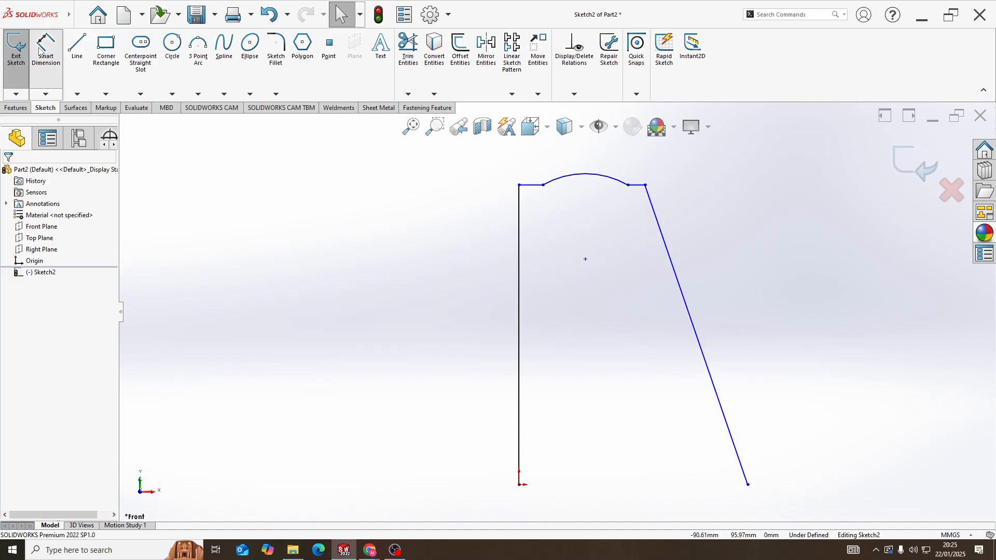
pyautogui.click(637, 187)
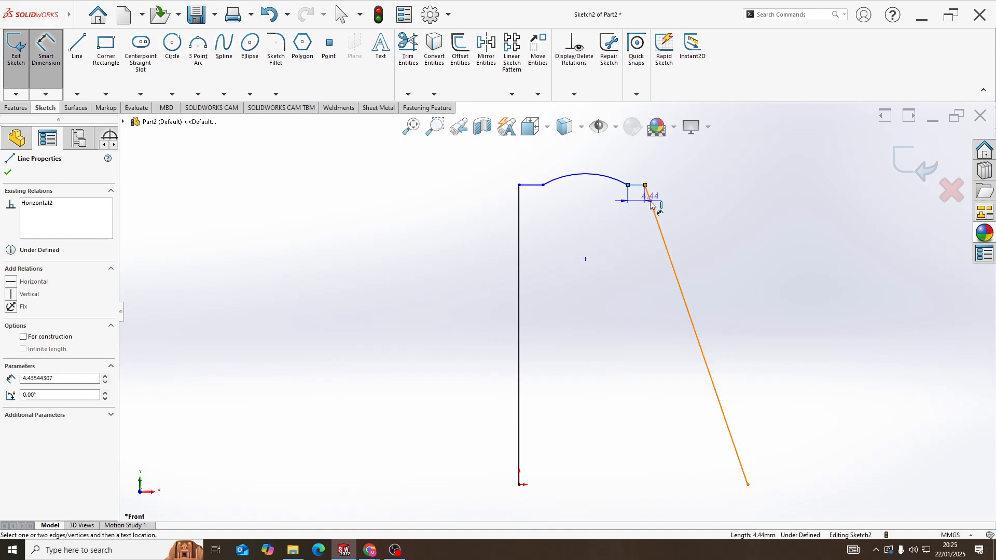
pyautogui.click(653, 208)
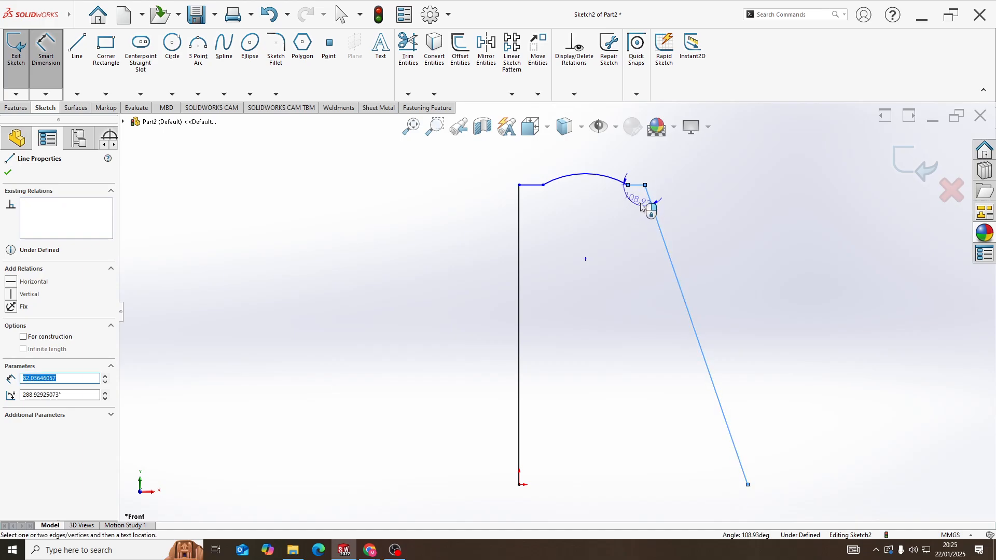
pyautogui.click(642, 200)
pyautogui.write('100')
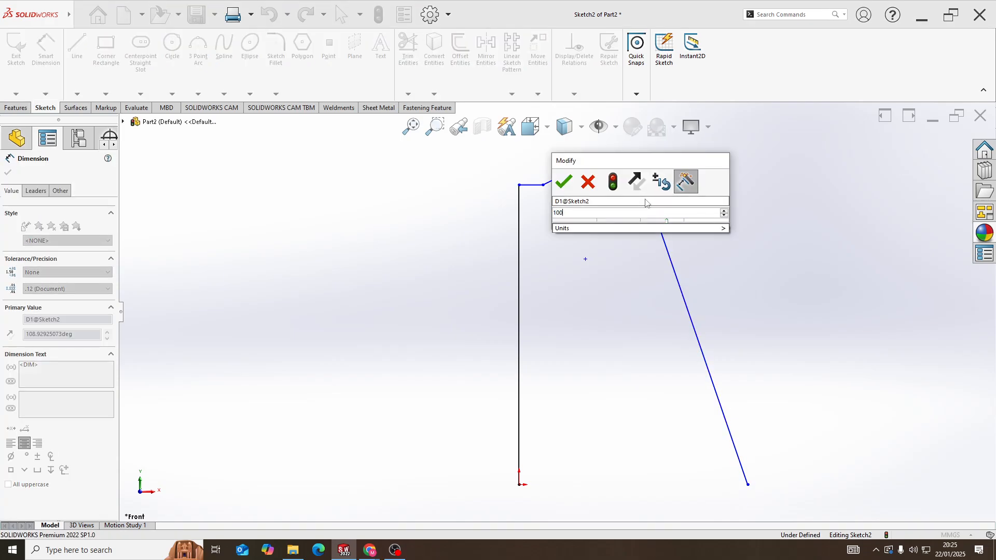
pyautogui.press('Return')
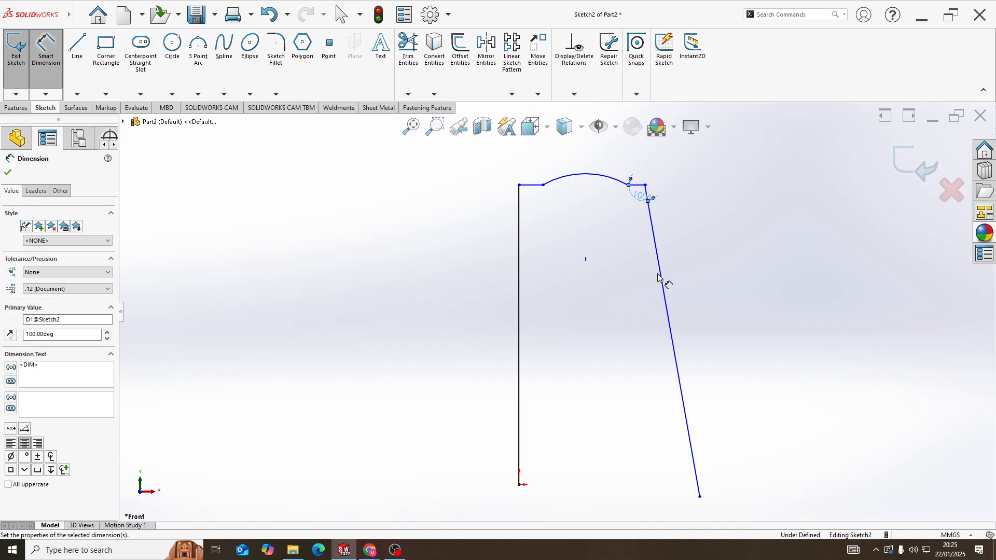
# Dimension the horizontal line left of the arc to a length of 35 mm
pyautogui.scroll(2, 667, 303)
pyautogui.scroll(-2, 624, 314)
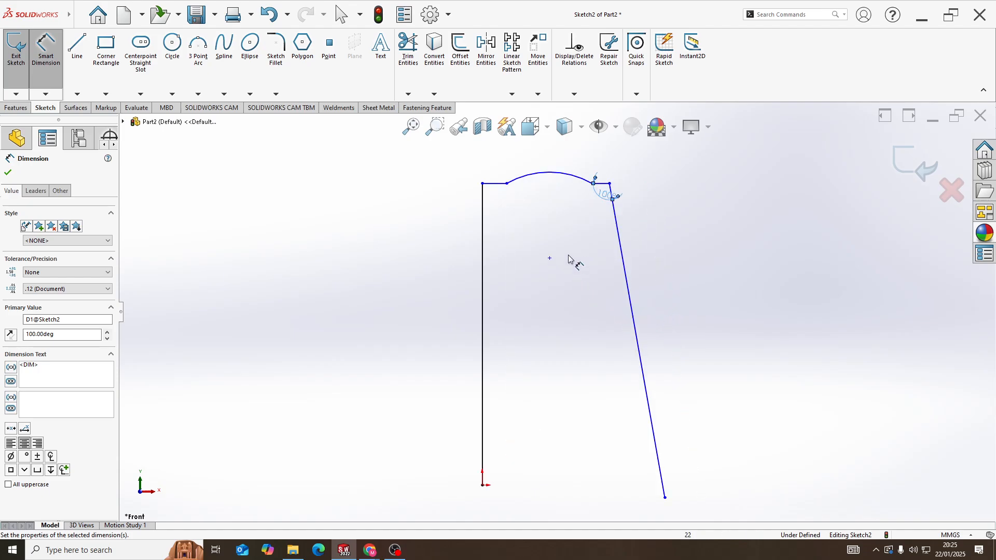
pyautogui.click(496, 186)
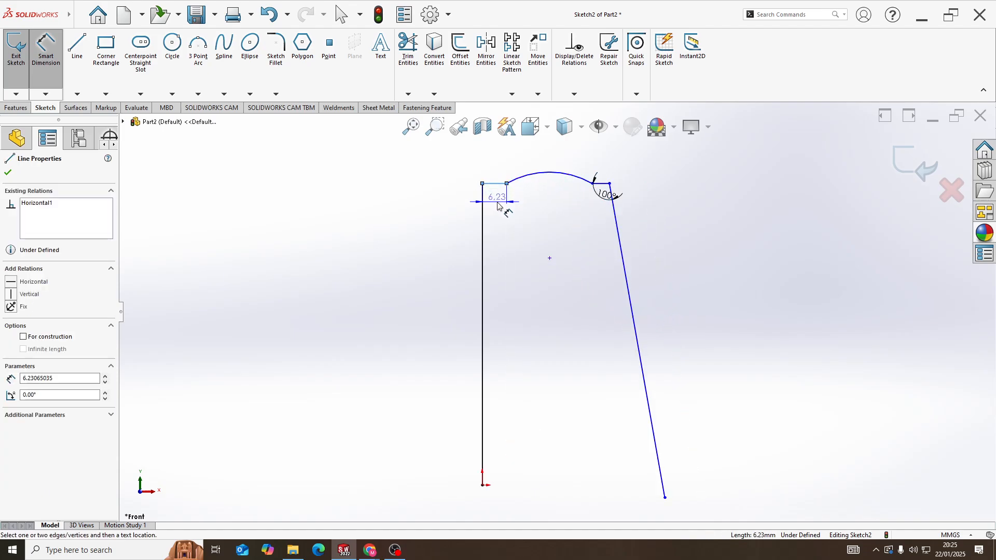
pyautogui.click(496, 210)
pyautogui.write('35')
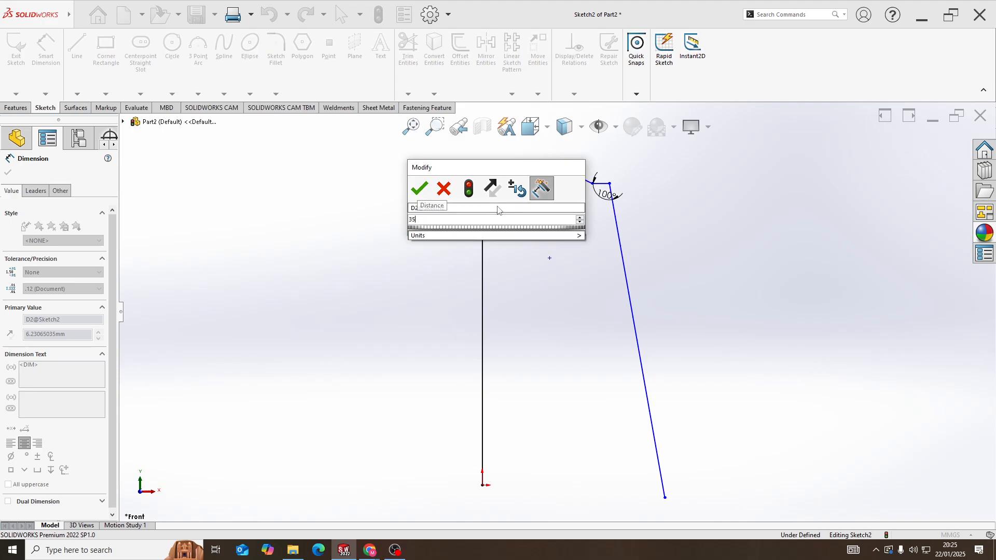
pyautogui.press('Return')
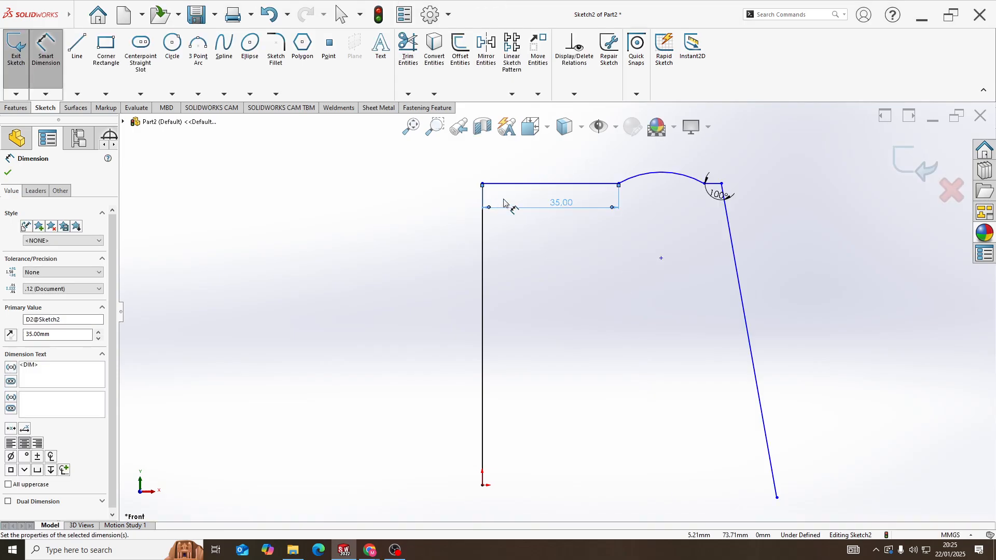
pyautogui.press('Escape')
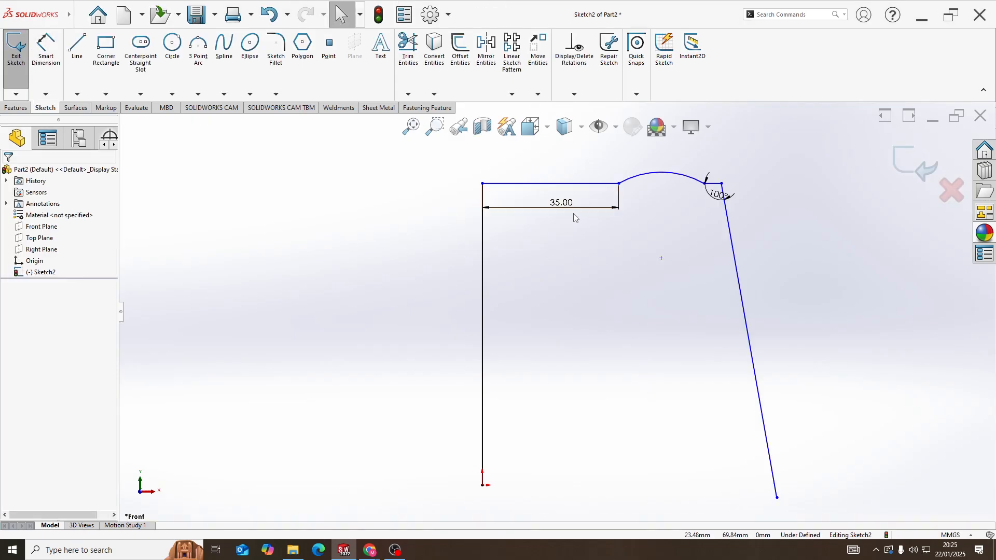
# Add an Equal relation between the two horizontal lines on either side of the arc
pyautogui.click(567, 184)
pyautogui.keyDown('ctrl'); pyautogui.click(714, 184); pyautogui.keyUp('ctrl')
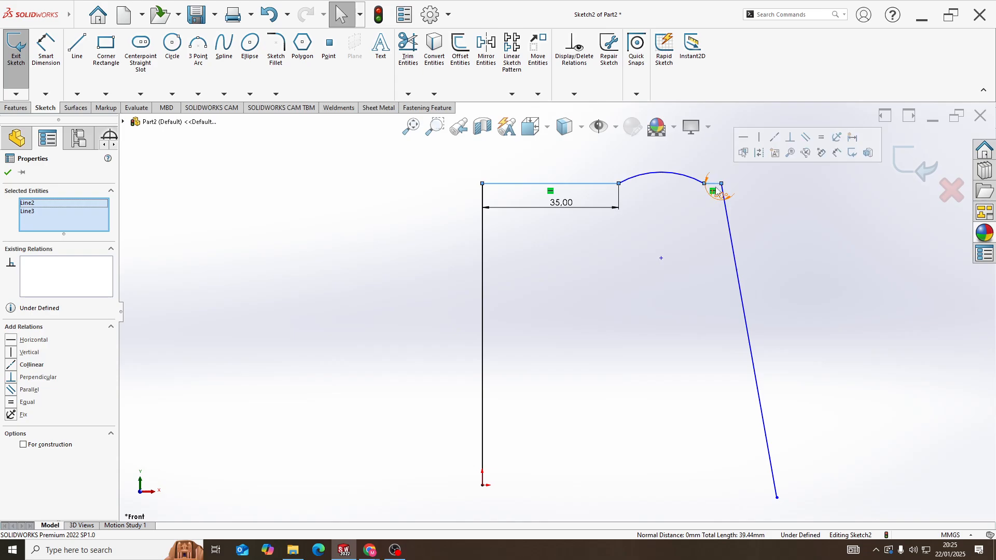
pyautogui.click(821, 137)
# Dimension the radius of the arc between the two horizontal lines as 125 mm
pyautogui.scroll(3, 568, 294)
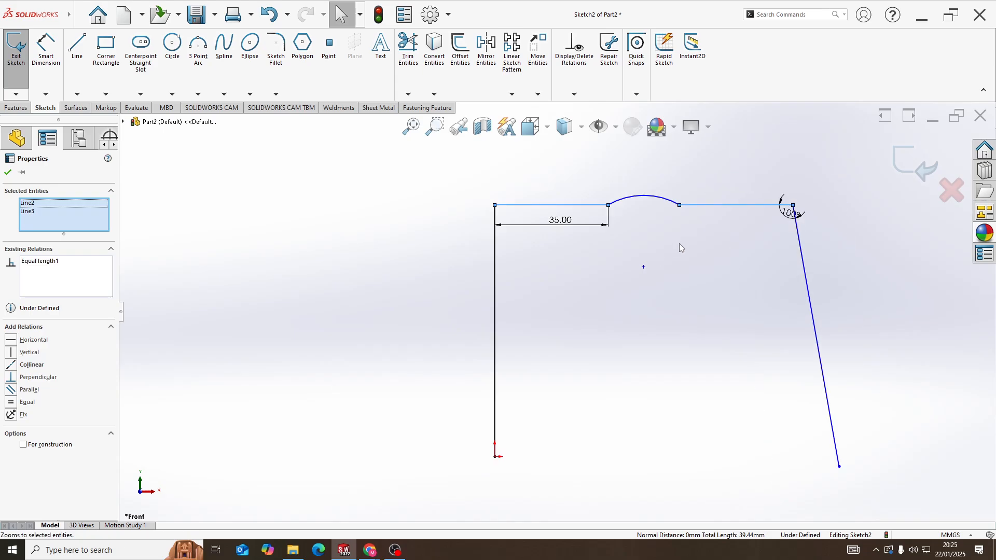
pyautogui.scroll(-3, 721, 285)
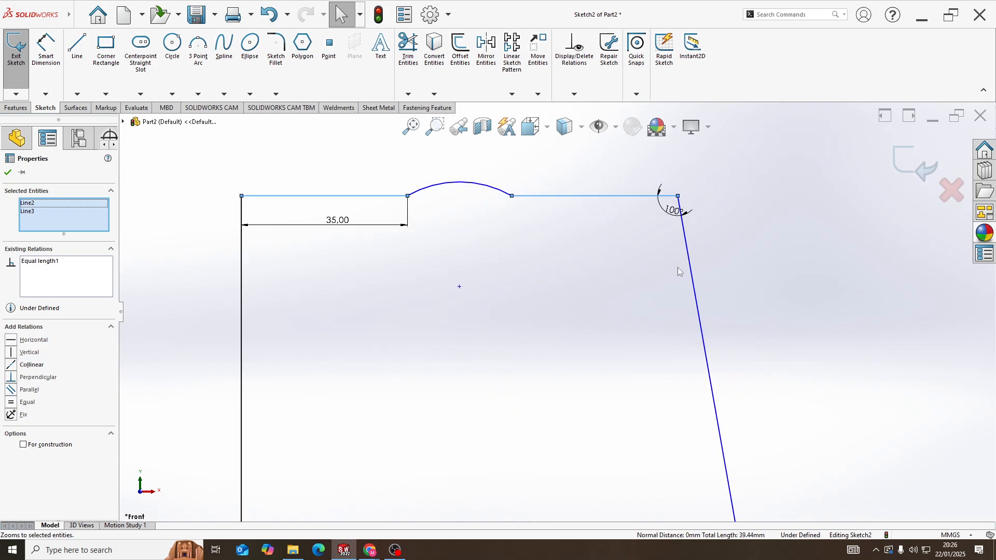
pyautogui.scroll(3, 678, 269)
pyautogui.click(49, 72)
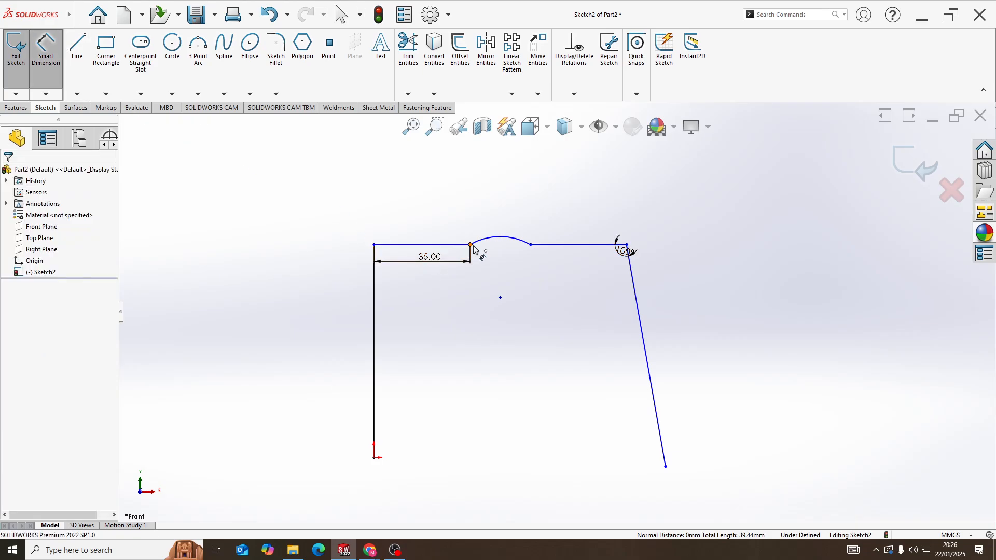
pyautogui.click(487, 244)
pyautogui.click(529, 217)
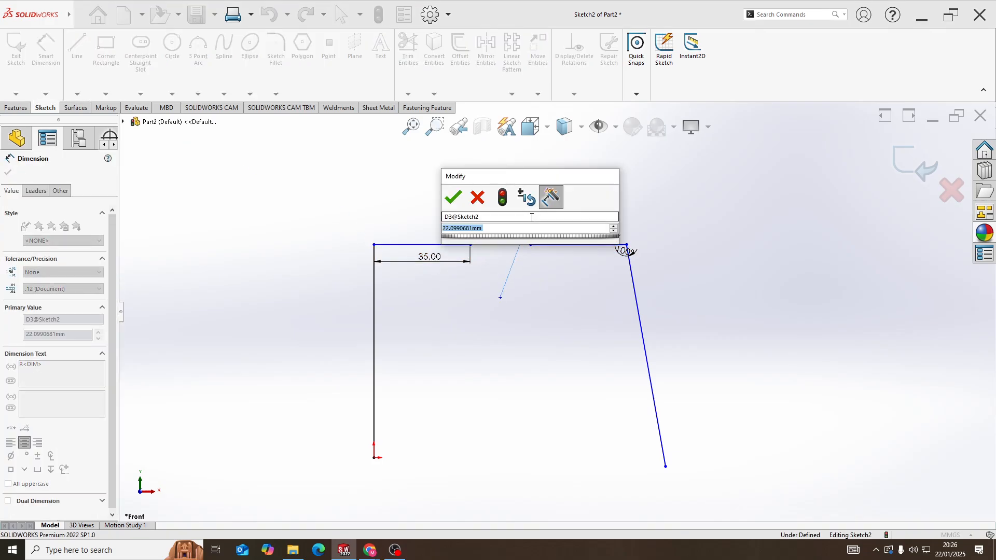
pyautogui.write('1265\\')
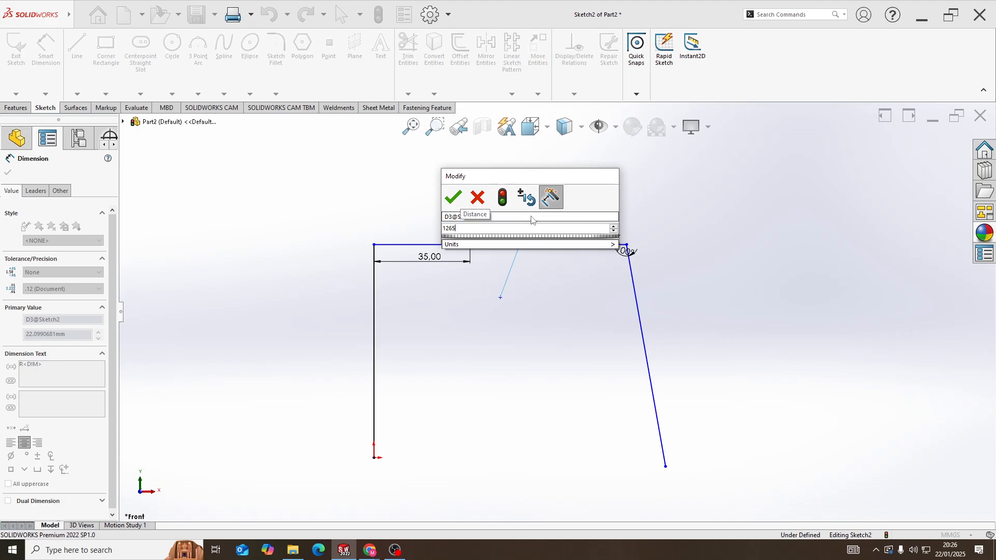
pyautogui.press('BackSpace')
pyautogui.press('BackSpace')
pyautogui.write('5')
pyautogui.press('Return')
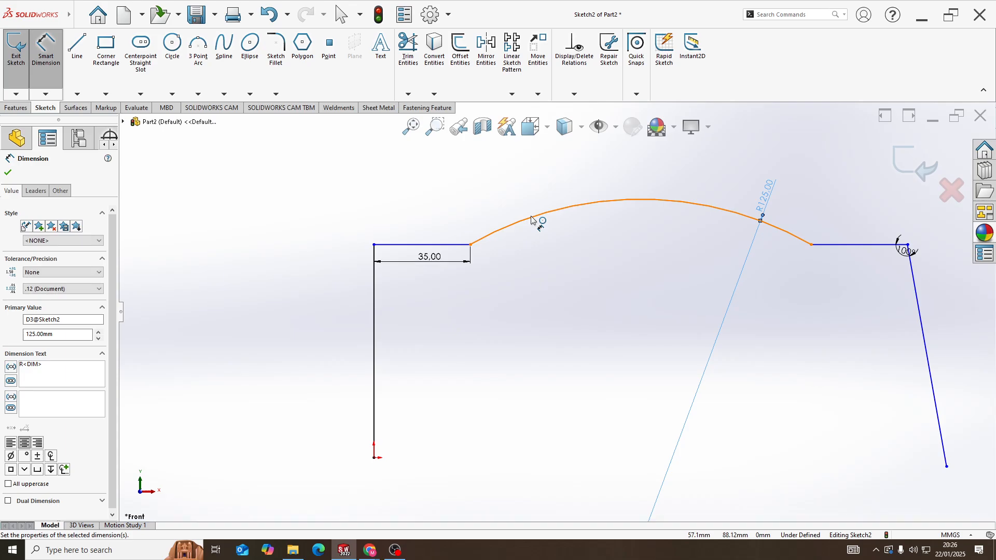
# Dimension the vertical line rising from the origin to a length of 600 mm
pyautogui.scroll(-4, 489, 351)
pyautogui.click(485, 347)
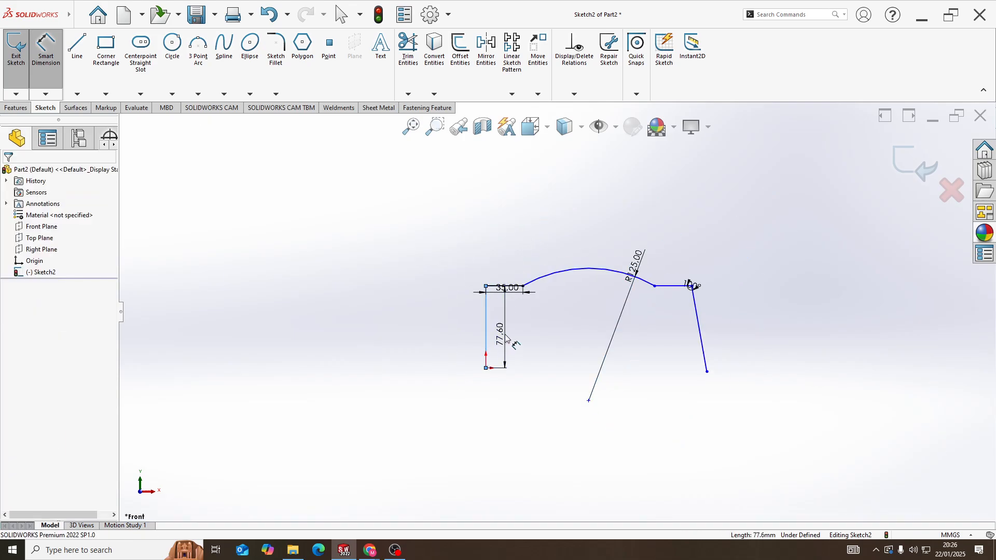
pyautogui.click(503, 334)
pyautogui.write('600')
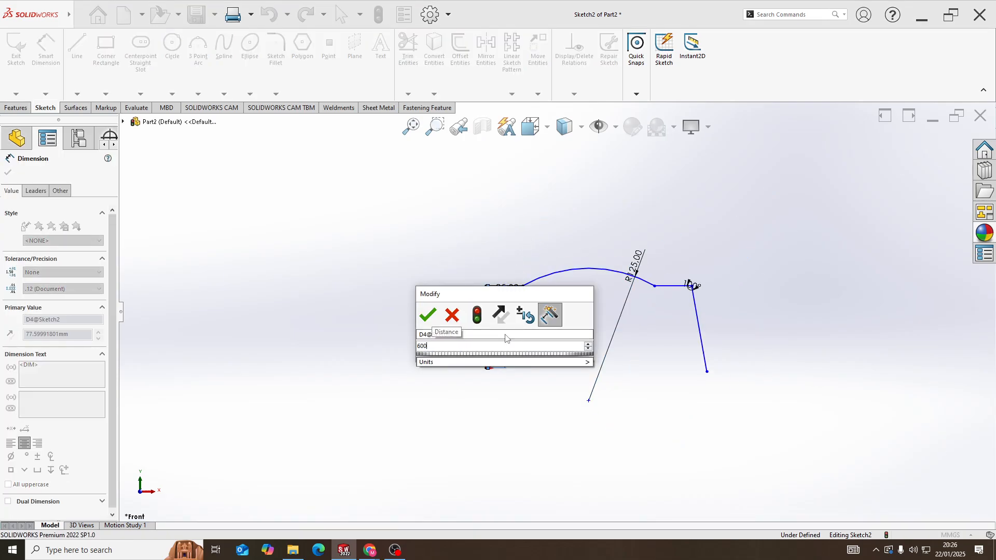
pyautogui.press('Return')
pyautogui.scroll(-5, 575, 254)
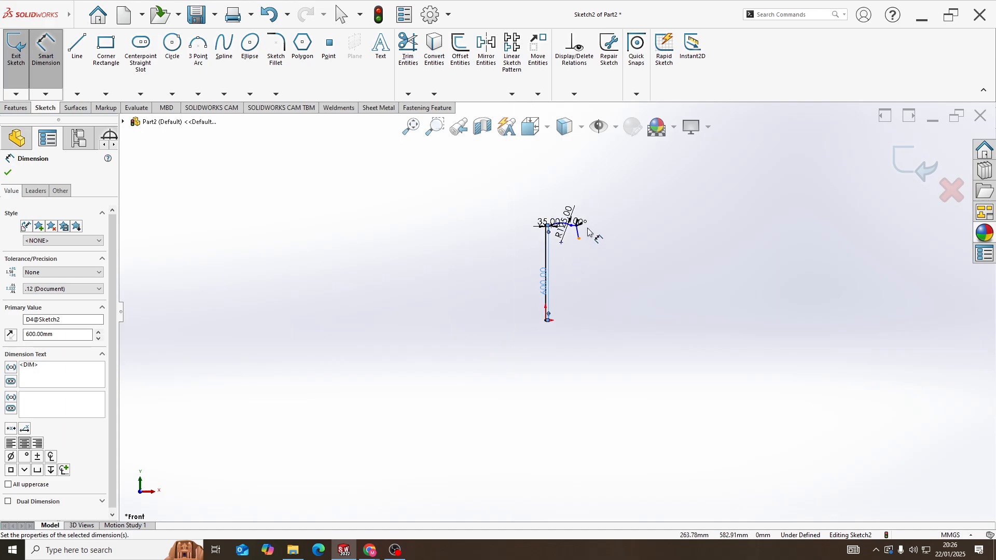
pyautogui.scroll(4, 587, 228)
pyautogui.press('Escape')
# Add a Horizontal relation between the slanted line's lower endpoint and the vertical line's lower endpoint at the origin
pyautogui.click(577, 290)
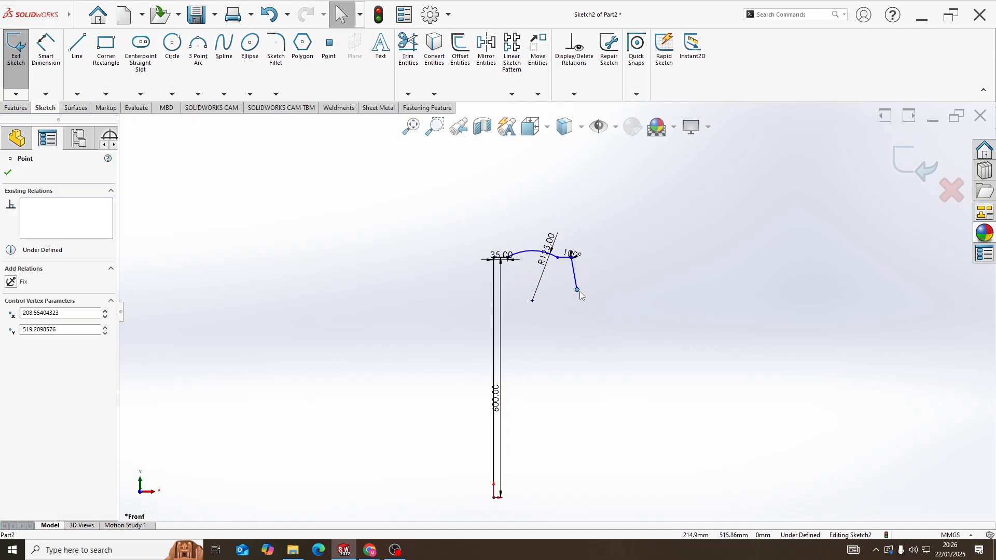
pyautogui.keyDown('ctrl'); pyautogui.click(494, 498); pyautogui.keyUp('ctrl')
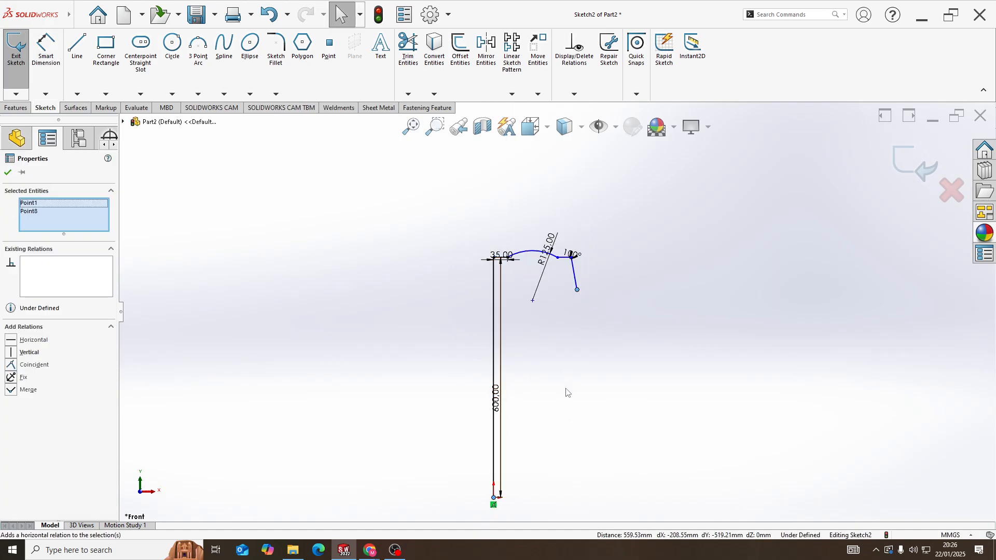
pyautogui.click(521, 456)
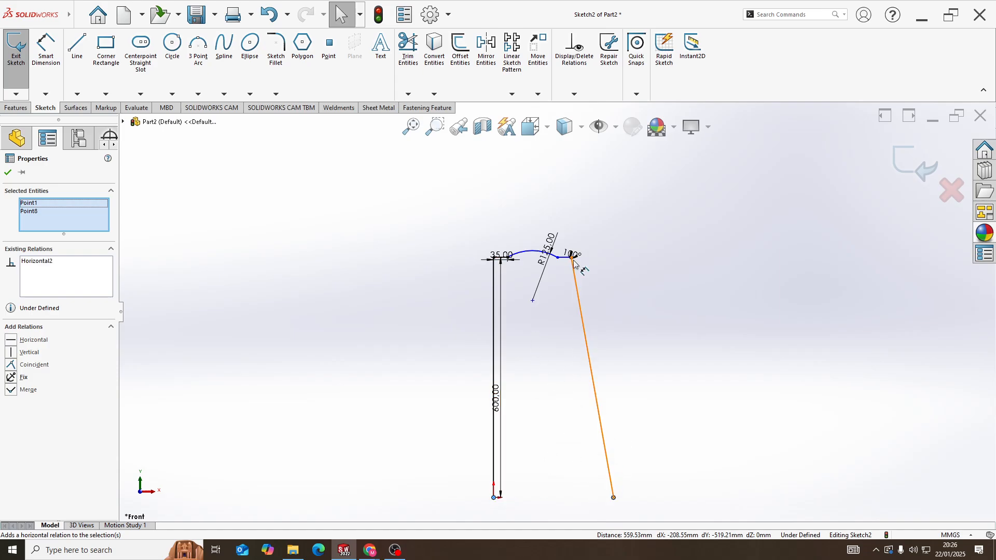
# Reposition the 100-degree angle dimension slightly away from the corner so that it reads clearly
pyautogui.scroll(-5, 562, 257)
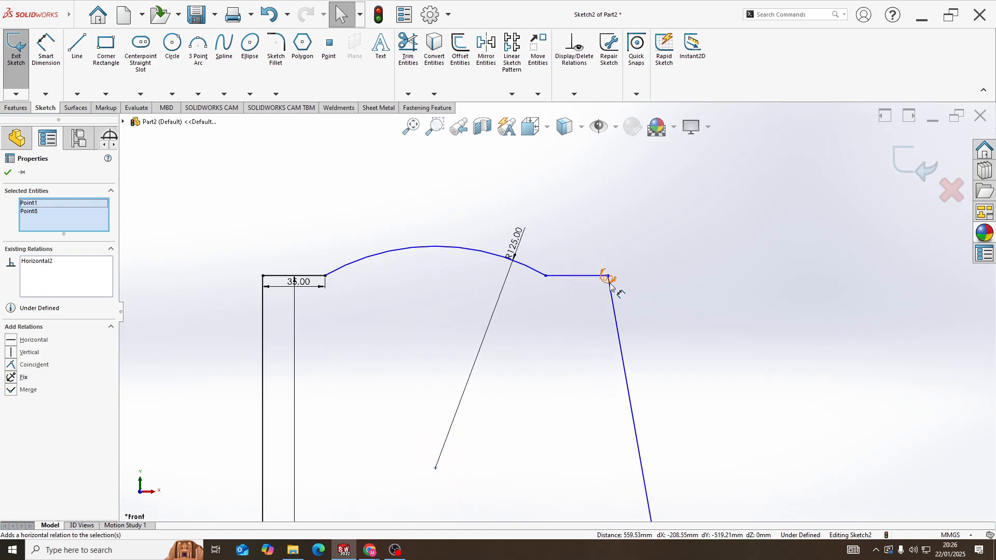
pyautogui.click(605, 291)
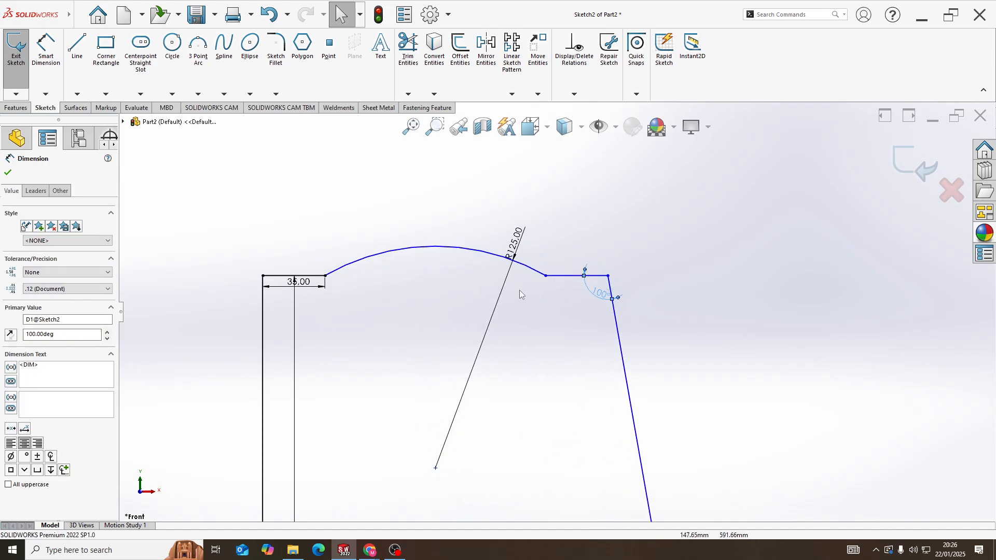
# Check the existing relations between the two short horizontal lines on either side of the arc
pyautogui.click(310, 276)
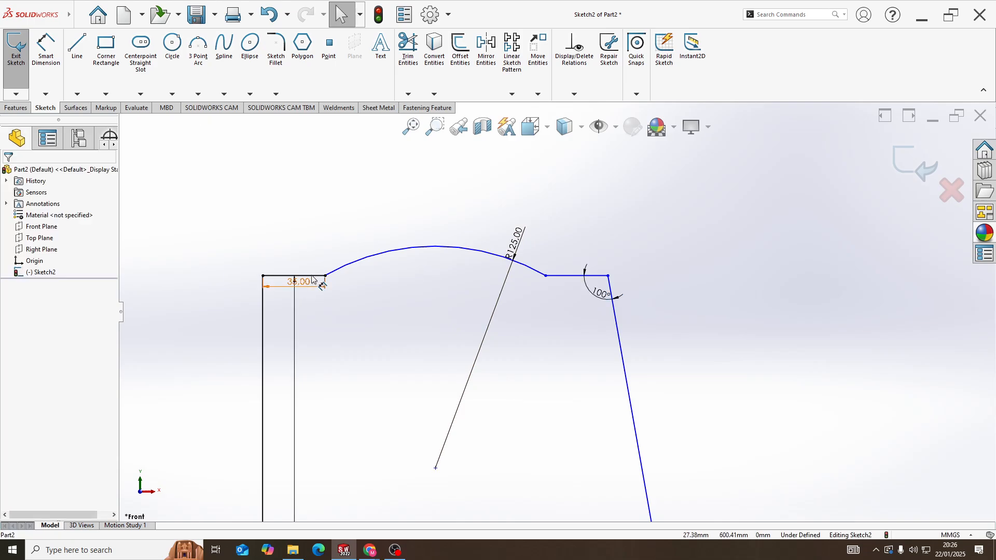
pyautogui.click(316, 280)
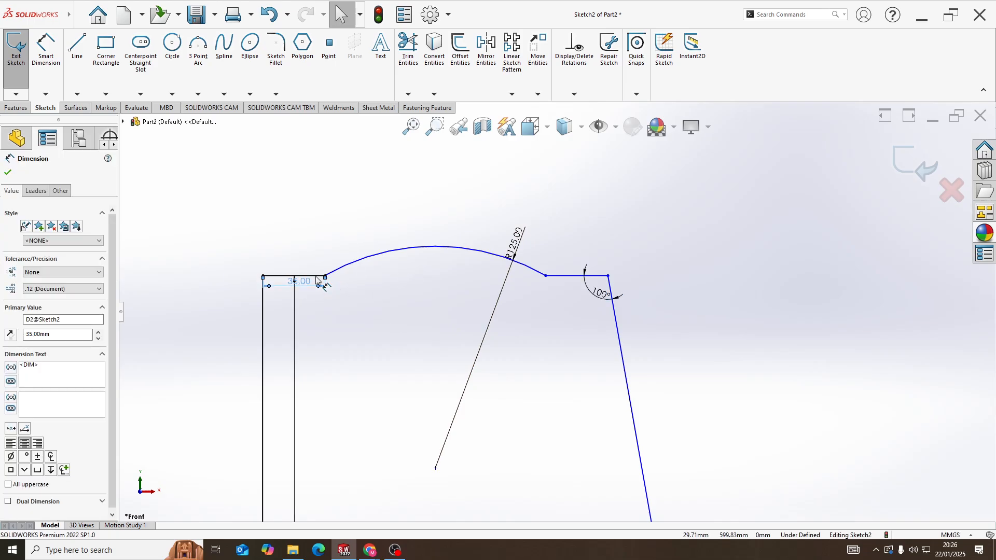
pyautogui.press('Escape')
pyautogui.click(321, 277)
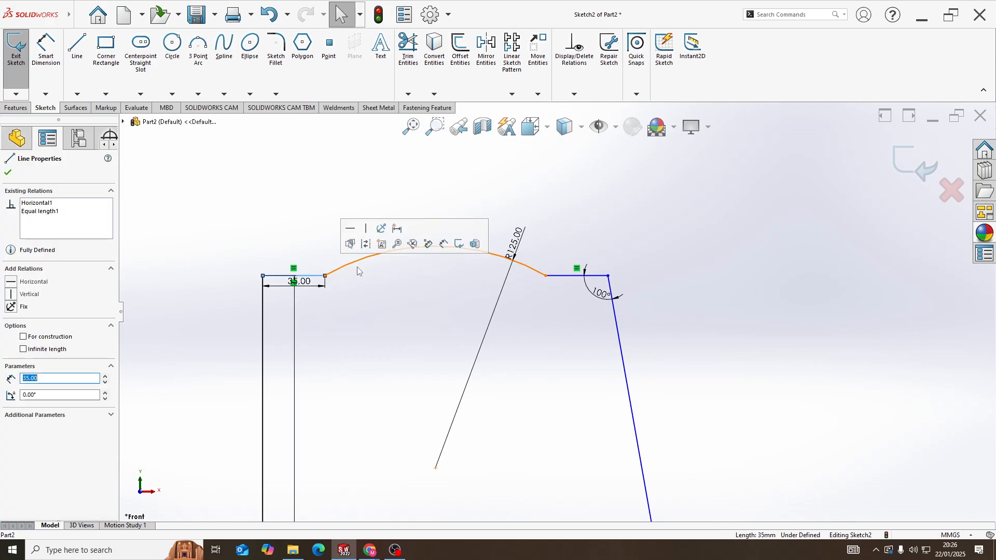
pyautogui.keyDown('ctrl'); pyautogui.click(570, 279); pyautogui.keyUp('ctrl')
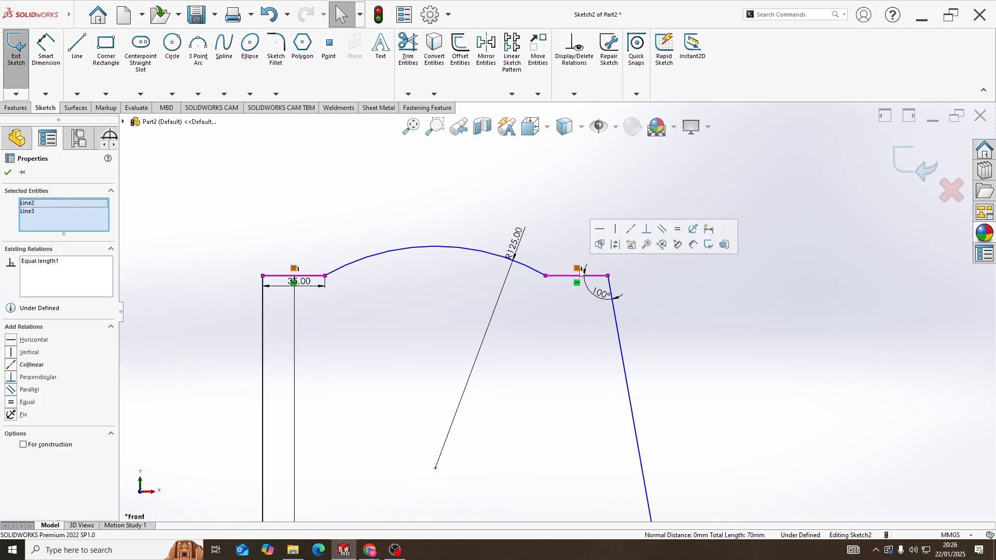
pyautogui.click(371, 308)
# Sketch connected lines from the origin: about 53 mm left, about 665 mm vertically up, and about 532 mm rising rightward perpendicular to the slanted leg
pyautogui.scroll(6, 544, 318)
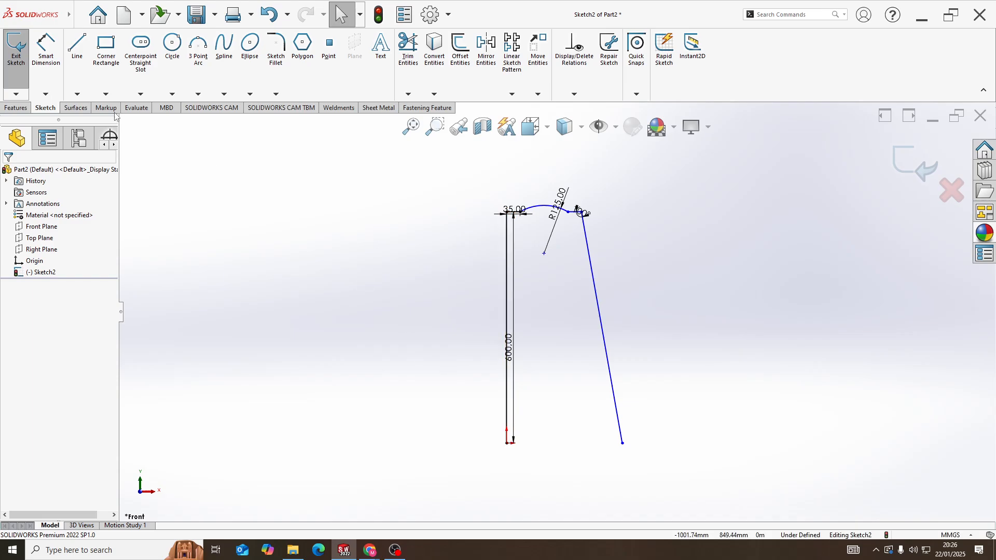
pyautogui.press('l')
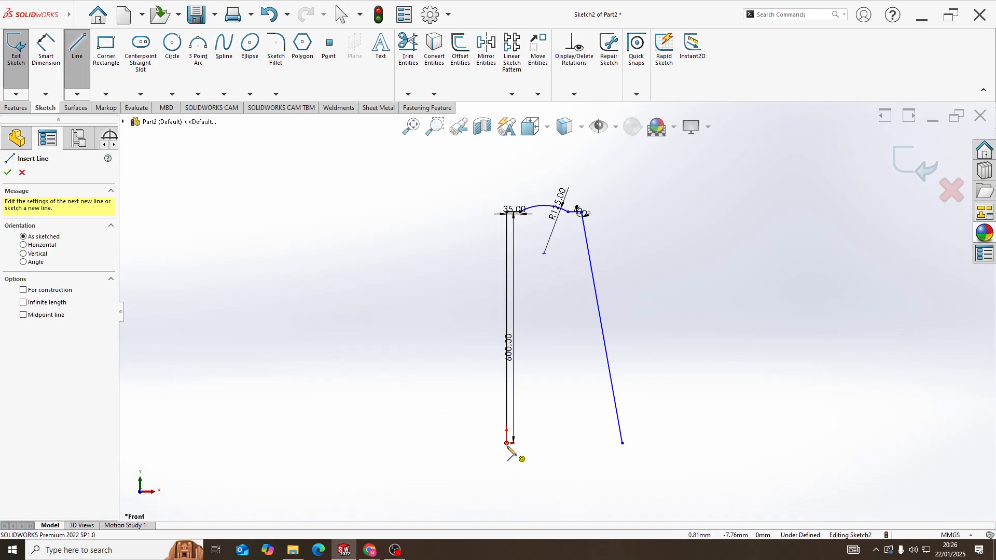
pyautogui.click(508, 444)
pyautogui.click(486, 443)
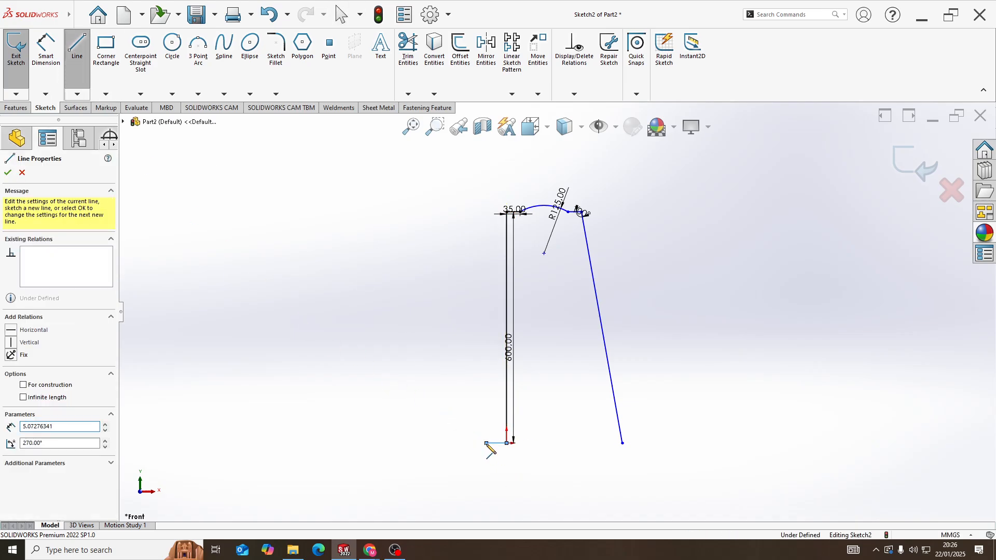
pyautogui.click(485, 187)
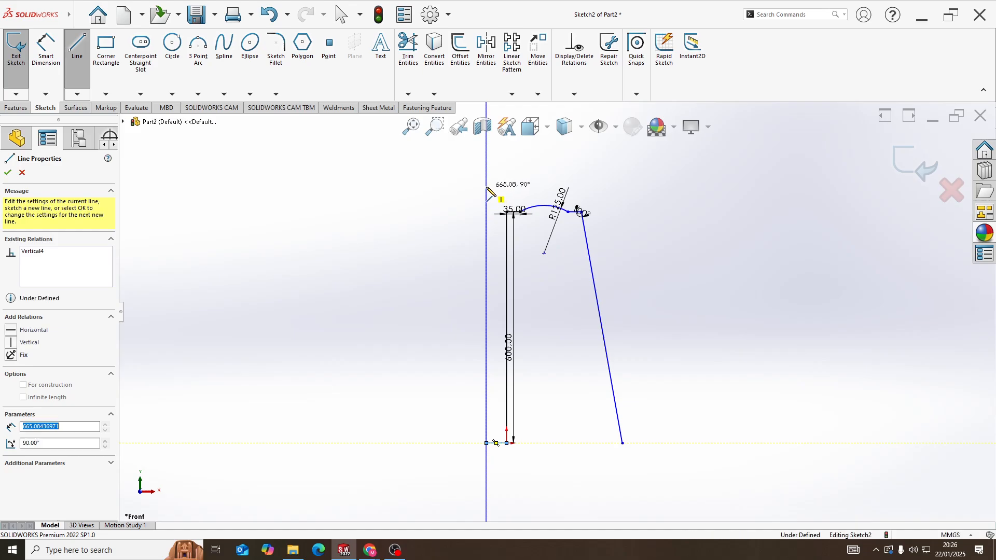
pyautogui.click(688, 151)
pyautogui.press('Escape')
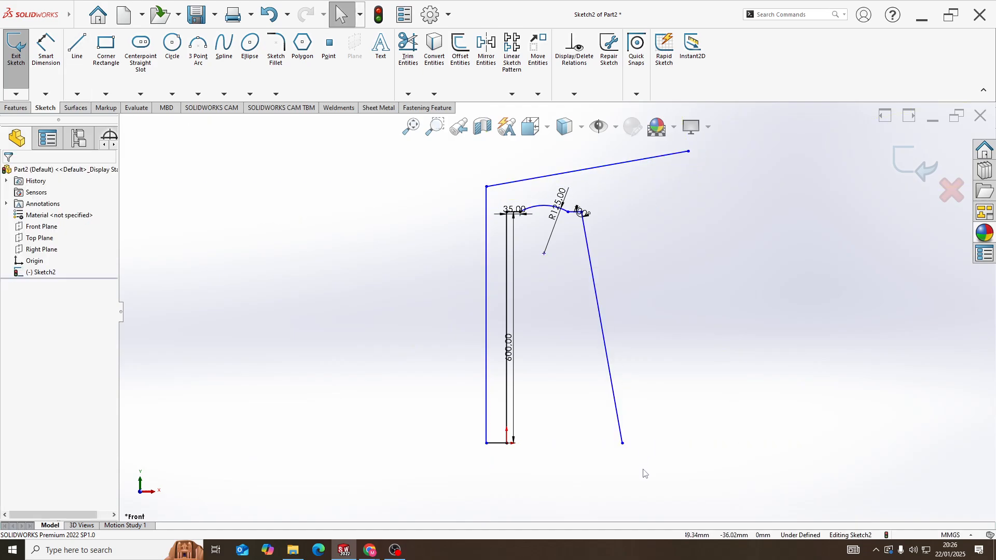
# Sketch connected lines from the slanted leg's lower endpoint: 60 mm rightward, about 636 mm up parallel to the leg, and about 221 mm perpendicular rightward
pyautogui.press('l')
pyautogui.click(623, 443)
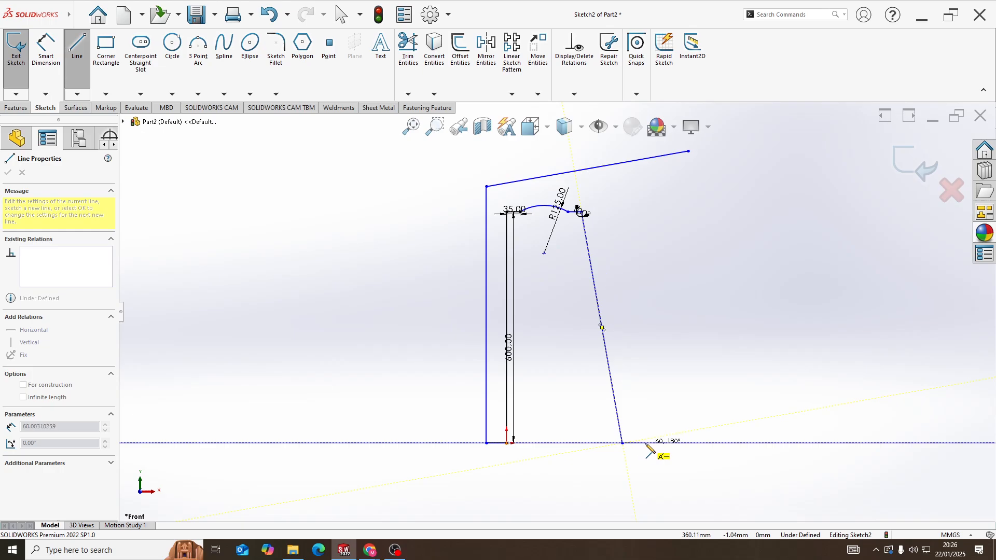
pyautogui.click(646, 444)
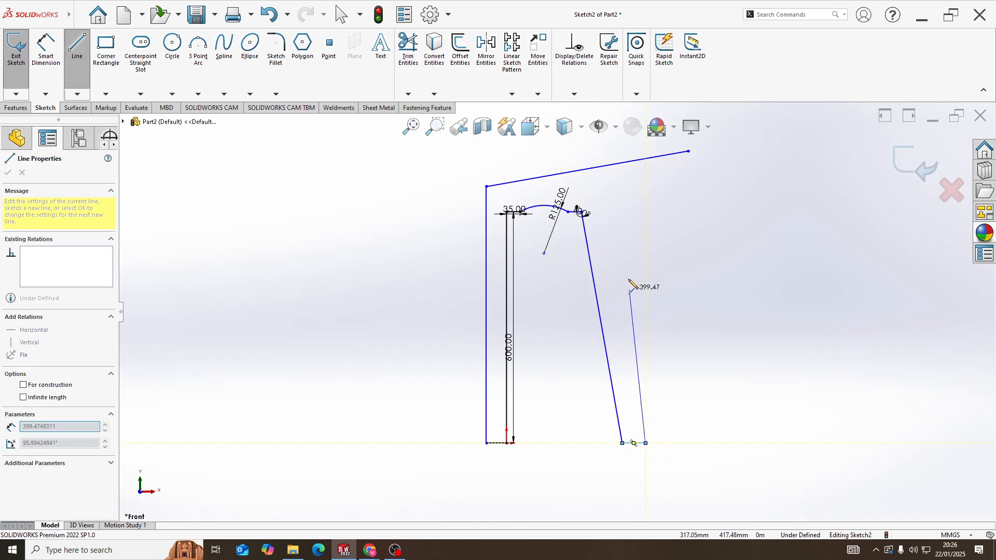
pyautogui.click(602, 202)
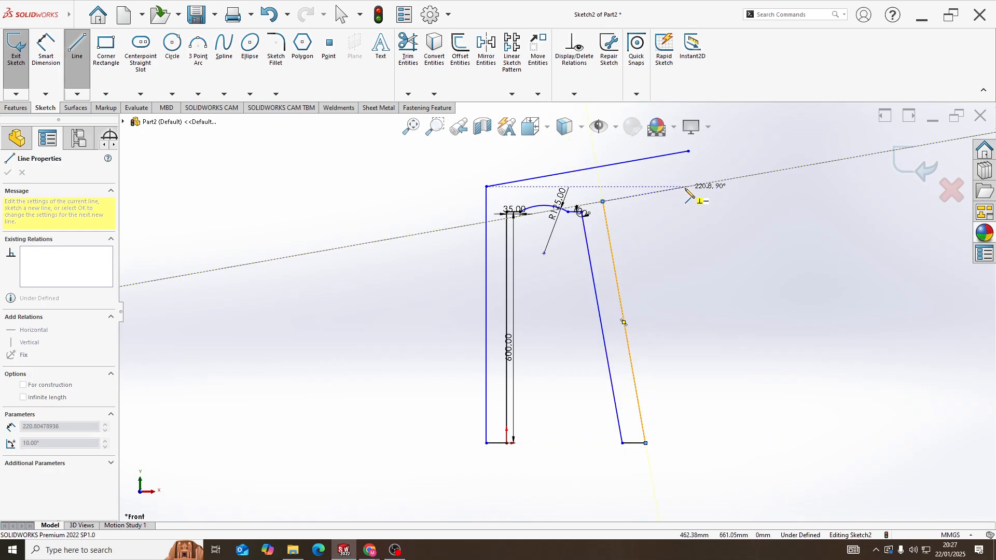
pyautogui.click(687, 186)
pyautogui.press('Escape')
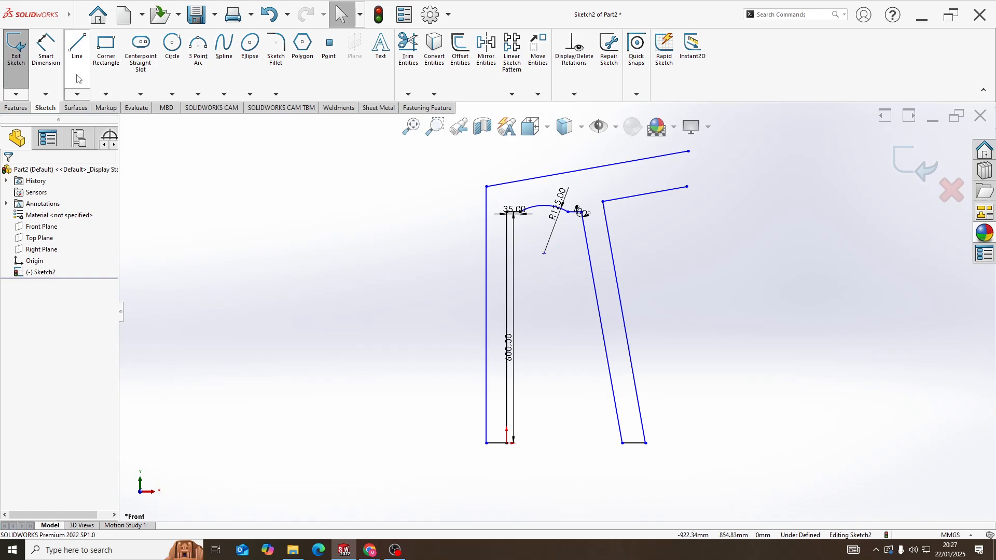
# Dimension the short horizontal line at the foot of the vertical leg as 50 mm
pyautogui.click(47, 61)
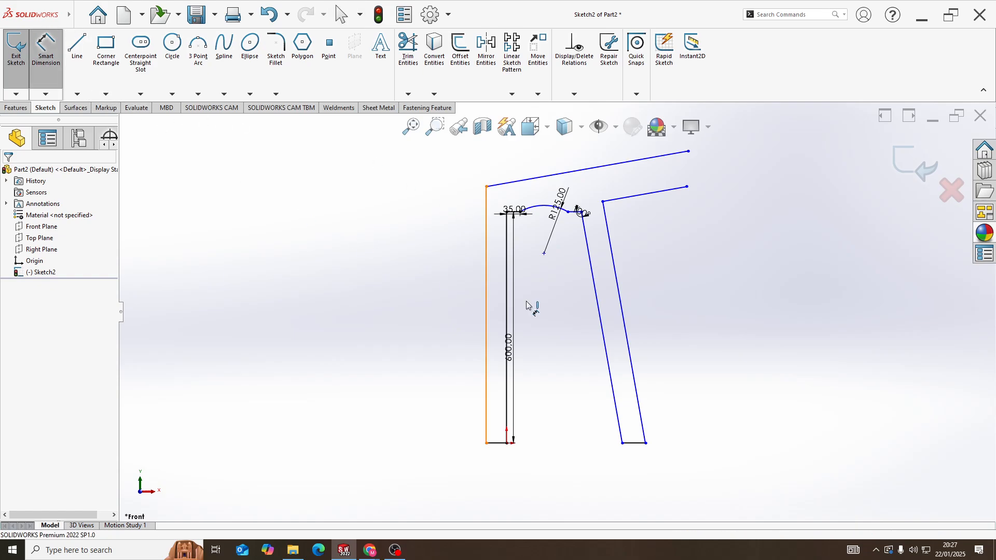
pyautogui.click(500, 445)
pyautogui.click(499, 462)
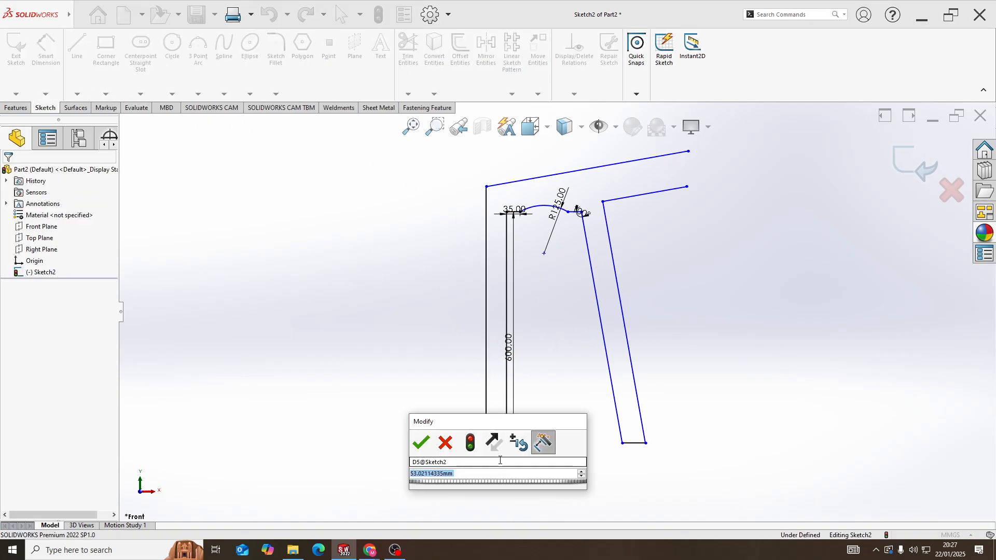
pyautogui.write('50')
pyautogui.press('Return')
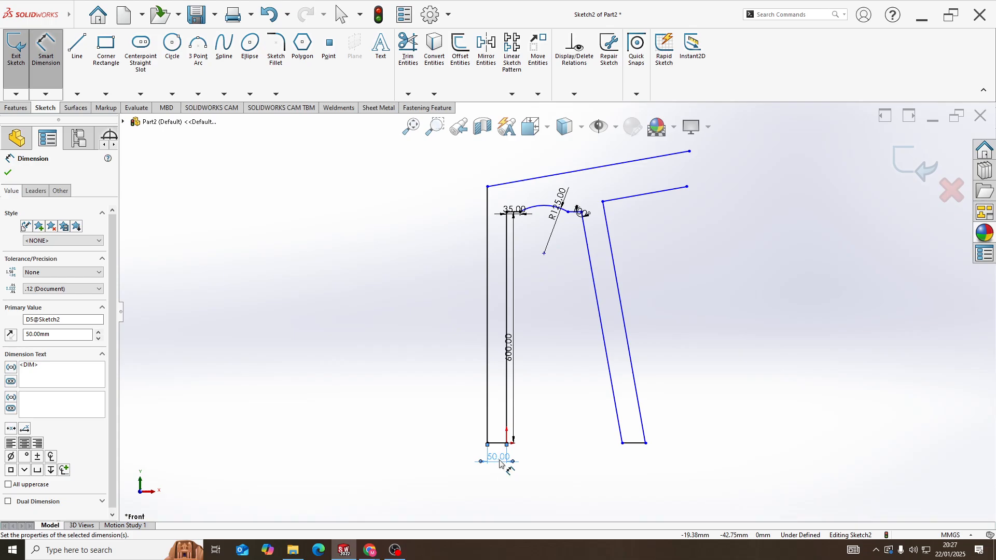
# Dimension the short horizontal line at the foot of the slanted leg as 50 mm
pyautogui.click(631, 450)
pyautogui.click(641, 471)
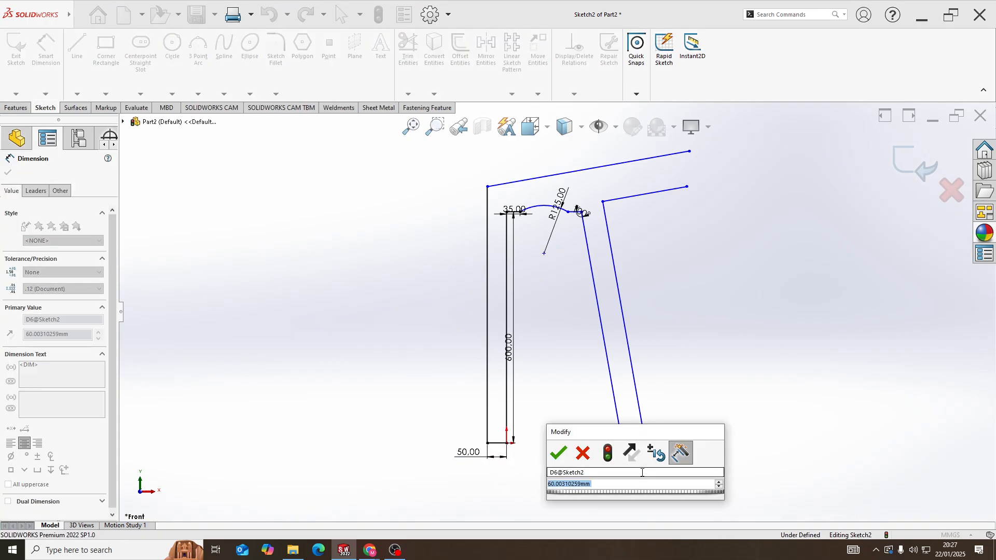
pyautogui.write('50')
pyautogui.press('Return')
pyautogui.press('Escape')
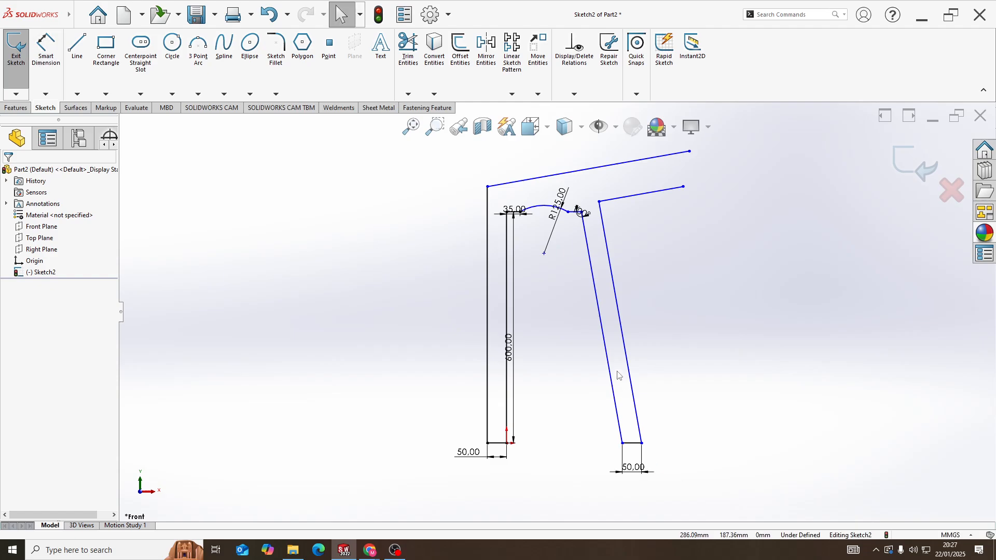
# Check the relation between the two long slanted lines of the slanted leg
pyautogui.click(608, 365)
pyautogui.keyDown('ctrl'); pyautogui.click(626, 358); pyautogui.keyUp('ctrl')
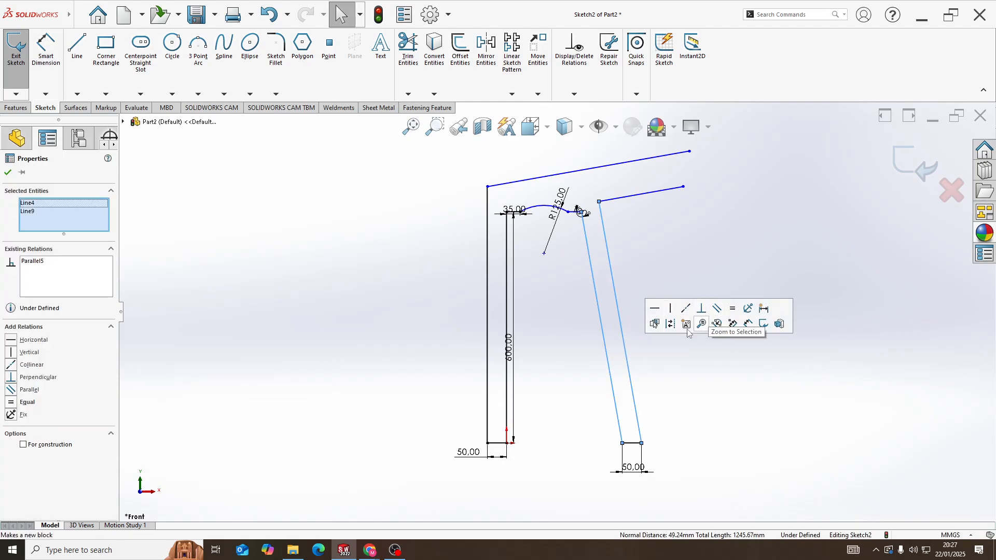
pyautogui.scroll(-3, 614, 249)
pyautogui.scroll(4, 592, 261)
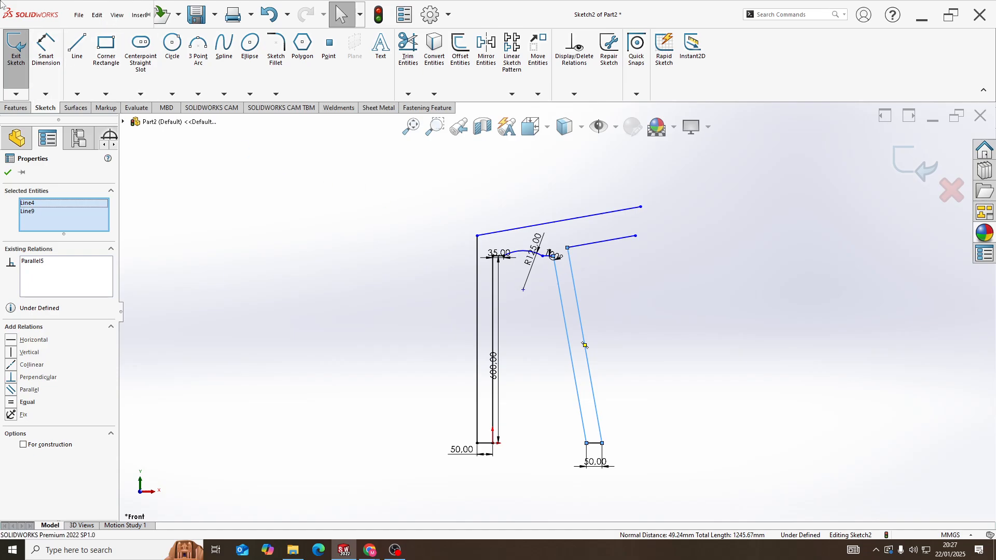
# Dimension the outer vertical line of the vertical leg to a length of 650 mm
pyautogui.click(45, 56)
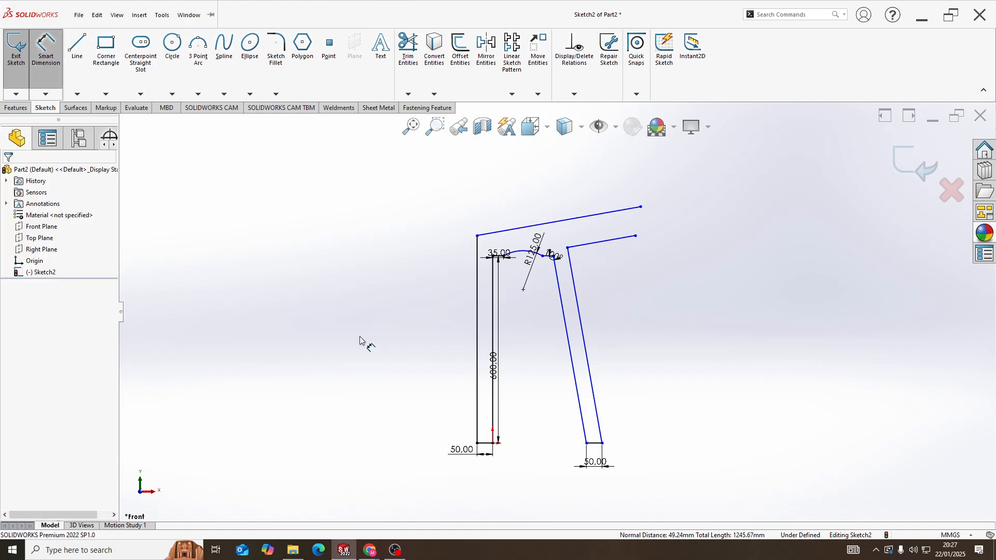
pyautogui.click(476, 348)
pyautogui.click(445, 344)
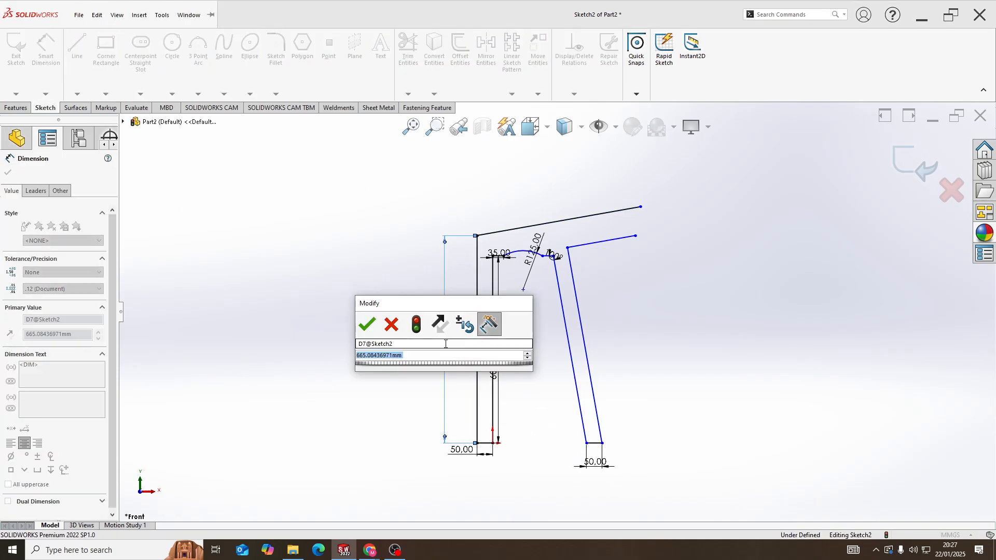
pyautogui.write('65')
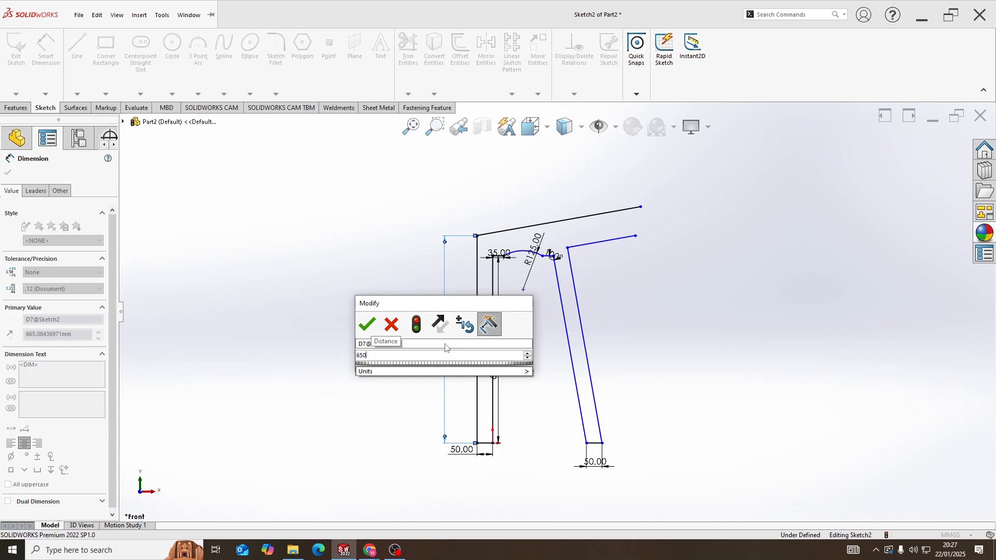
pyautogui.write('0')
pyautogui.press('Return')
# Try to dimension the angle between the outer vertical line and the inclined line at its upper end
pyautogui.scroll(4, 560, 245)
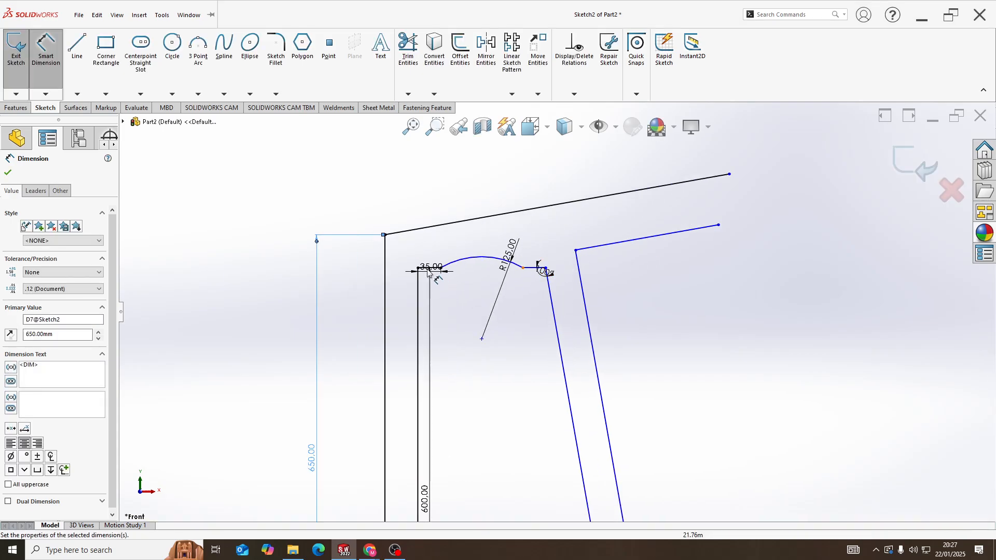
pyautogui.click(399, 232)
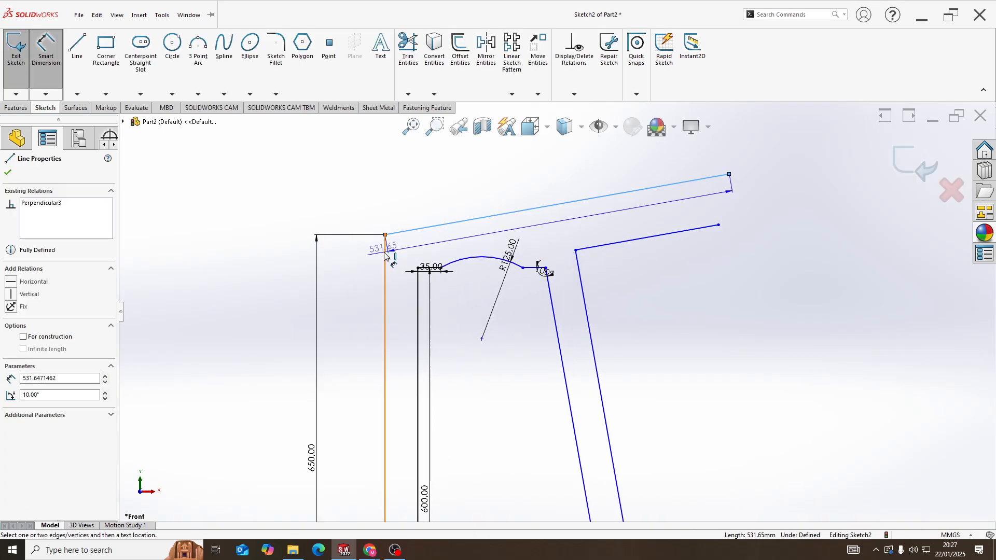
pyautogui.click(385, 255)
pyautogui.click(402, 252)
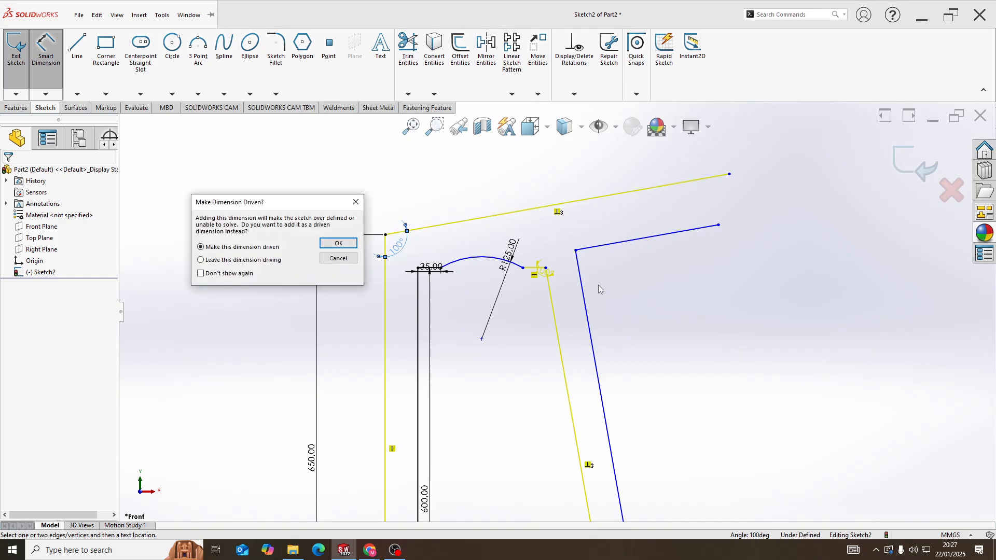
pyautogui.click(356, 202)
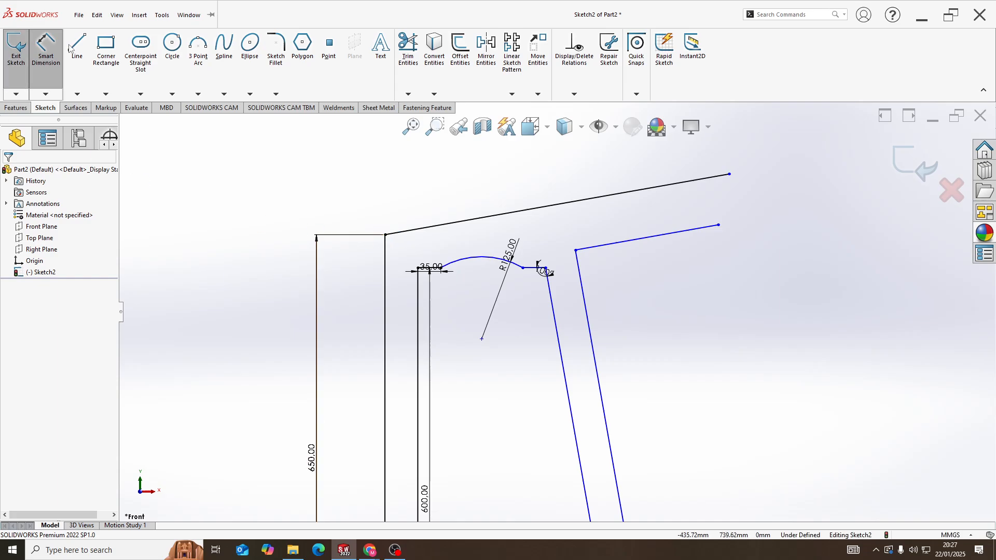
pyautogui.click(402, 231)
pyautogui.click(385, 254)
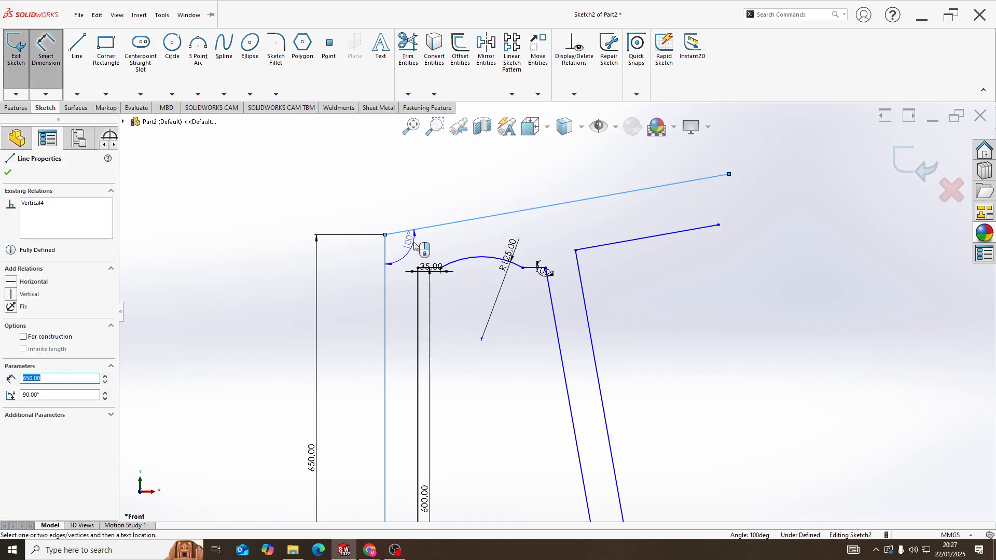
pyautogui.press('Escape')
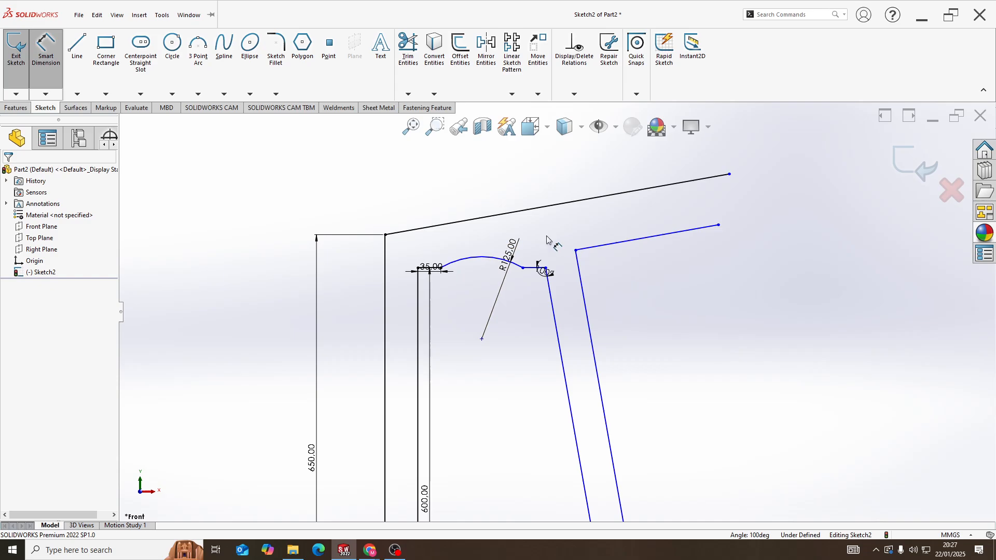
pyautogui.press('Escape')
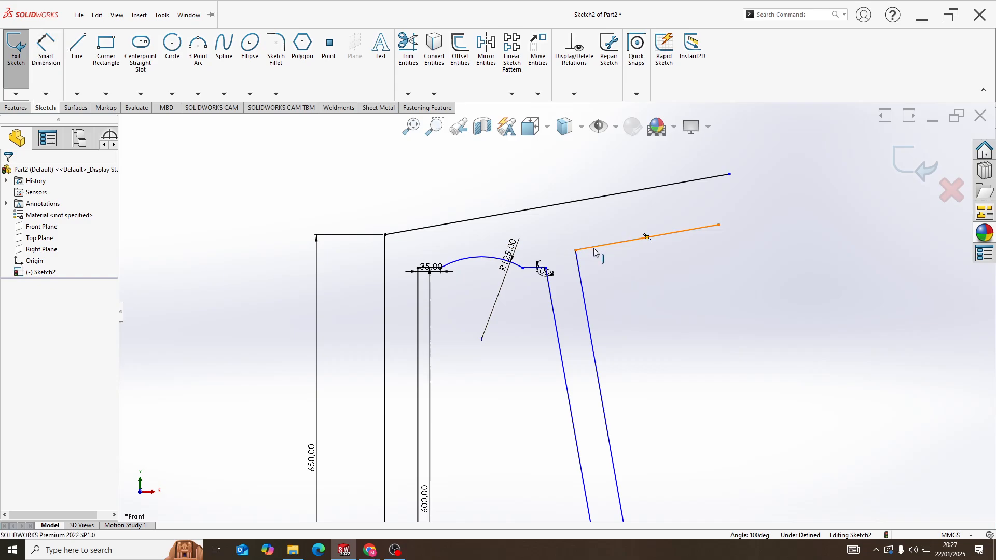
# Add a Parallel relation between the upper inclined line and the shorter inclined line below it
pyautogui.click(594, 251)
pyautogui.keyDown('ctrl'); pyautogui.click(586, 202); pyautogui.keyUp('ctrl')
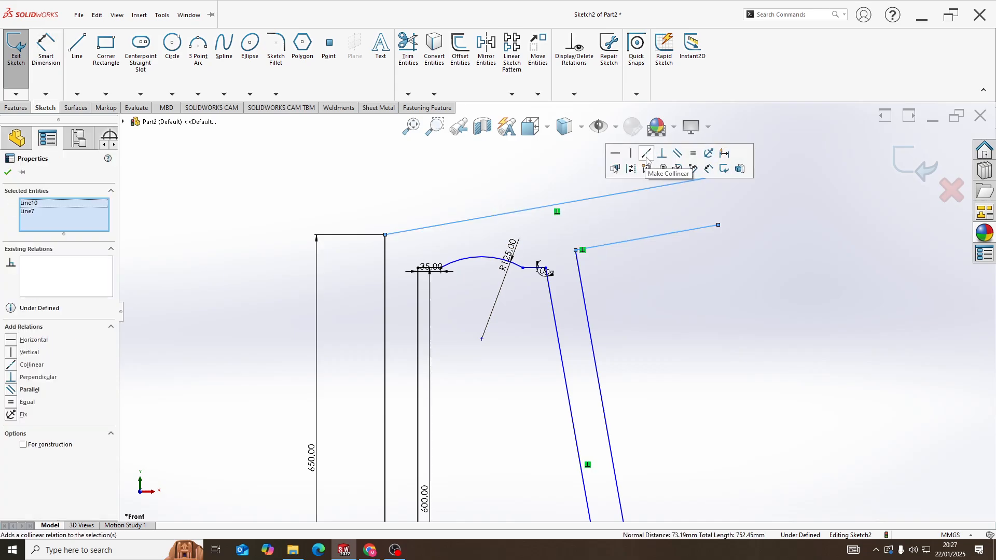
pyautogui.click(678, 154)
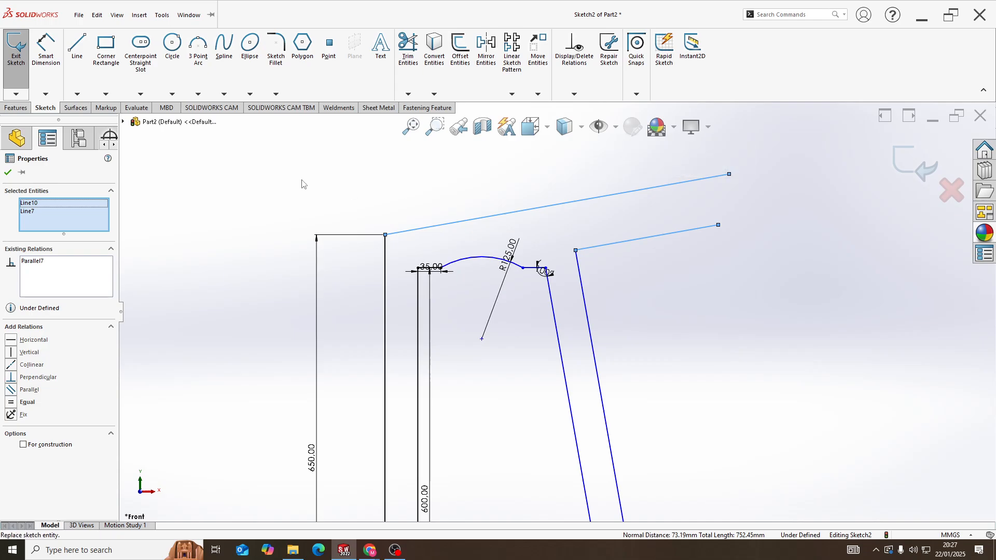
# Dimension the outer slanted line of the slanted leg to a length of 630 mm
pyautogui.press('d')
pyautogui.scroll(2, 592, 369)
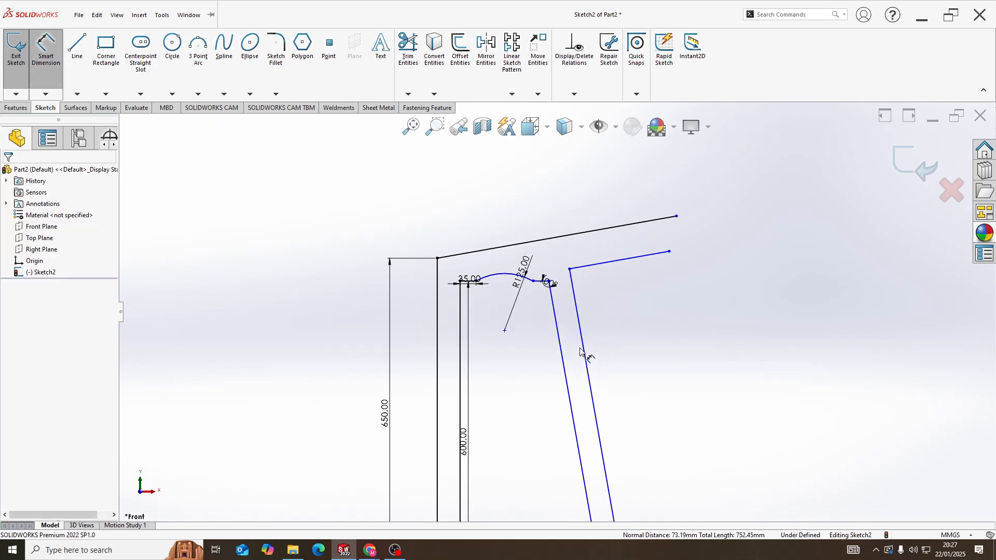
pyautogui.click(584, 344)
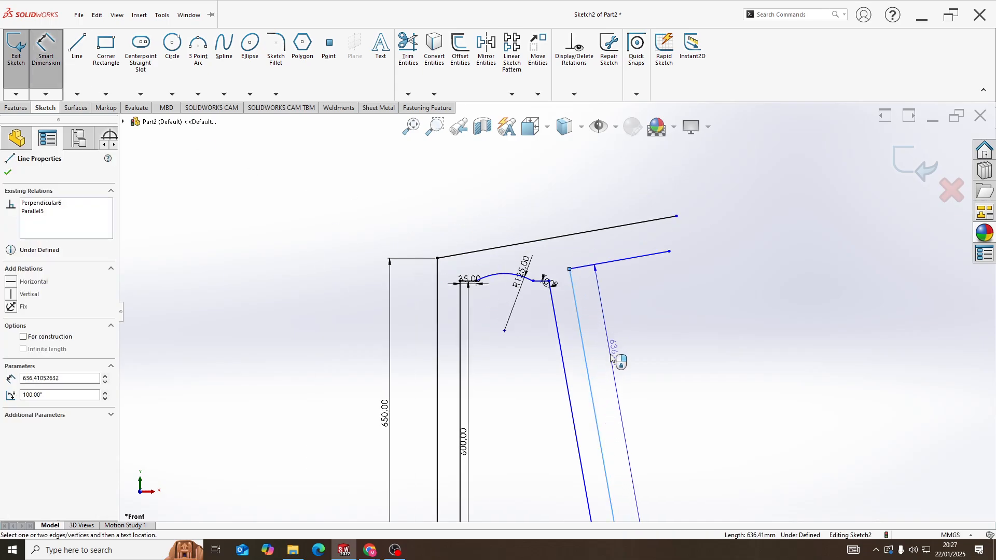
pyautogui.click(613, 357)
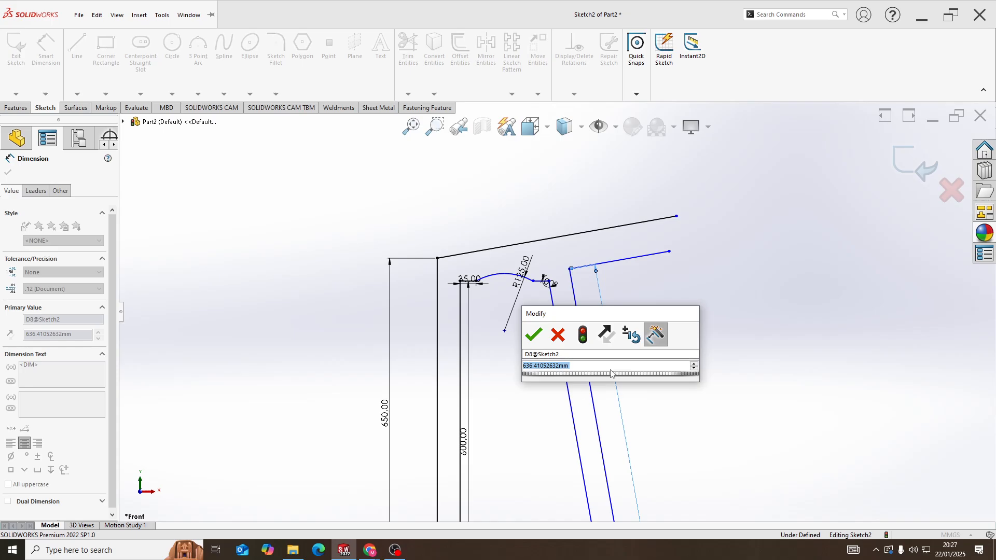
pyautogui.write('630')
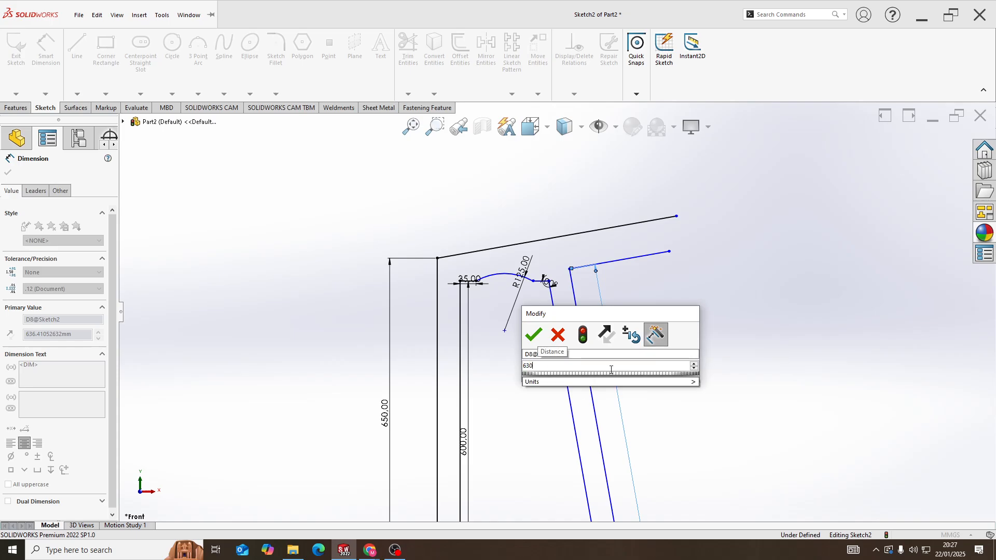
pyautogui.press('Return')
pyautogui.press('Escape')
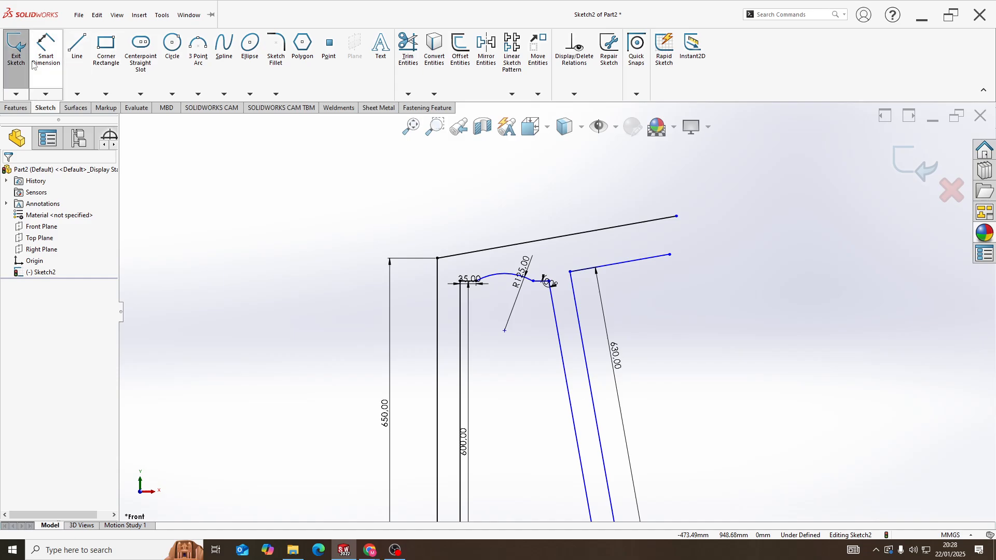
# Dimension the horizontal distance between the two endpoints of the arm's lower inclined line to 130 mm
pyautogui.click(45, 49)
pyautogui.click(570, 272)
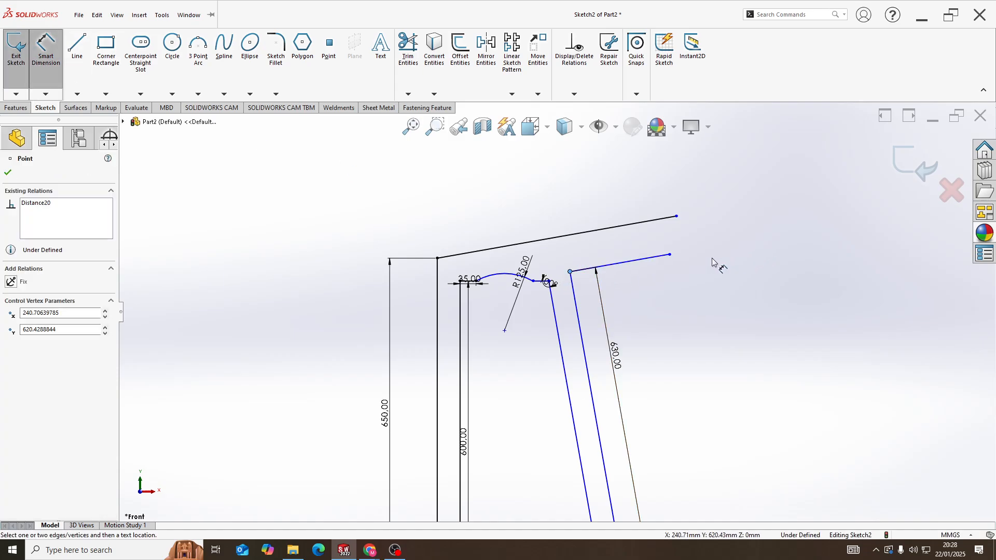
pyautogui.click(670, 255)
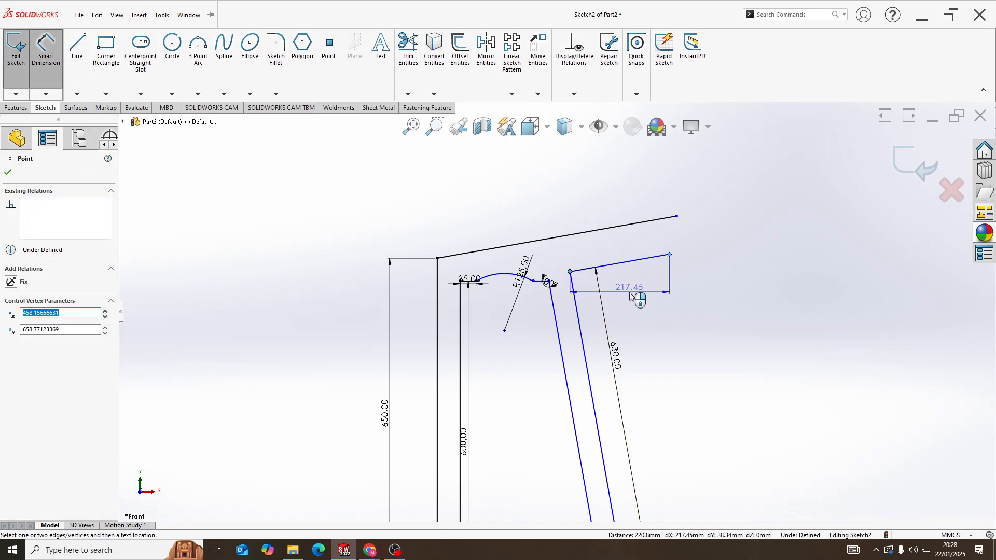
pyautogui.click(633, 293)
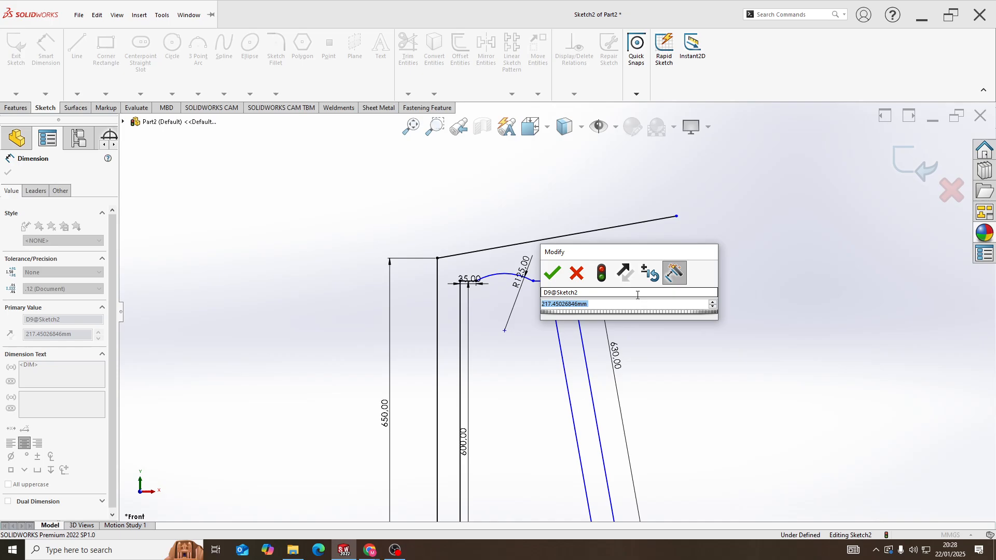
pyautogui.write('130')
pyautogui.press('Return')
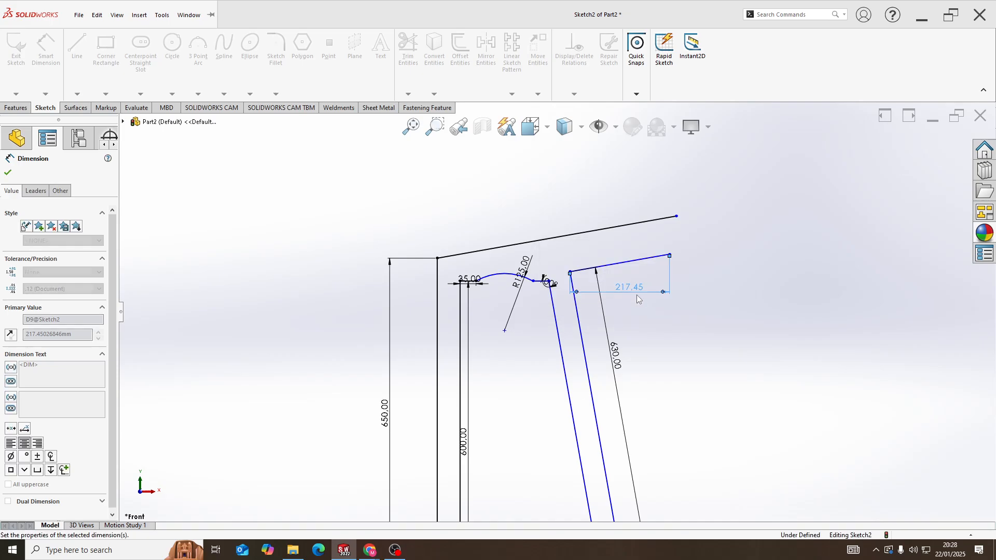
pyautogui.scroll(-5, 605, 258)
pyautogui.press('Escape')
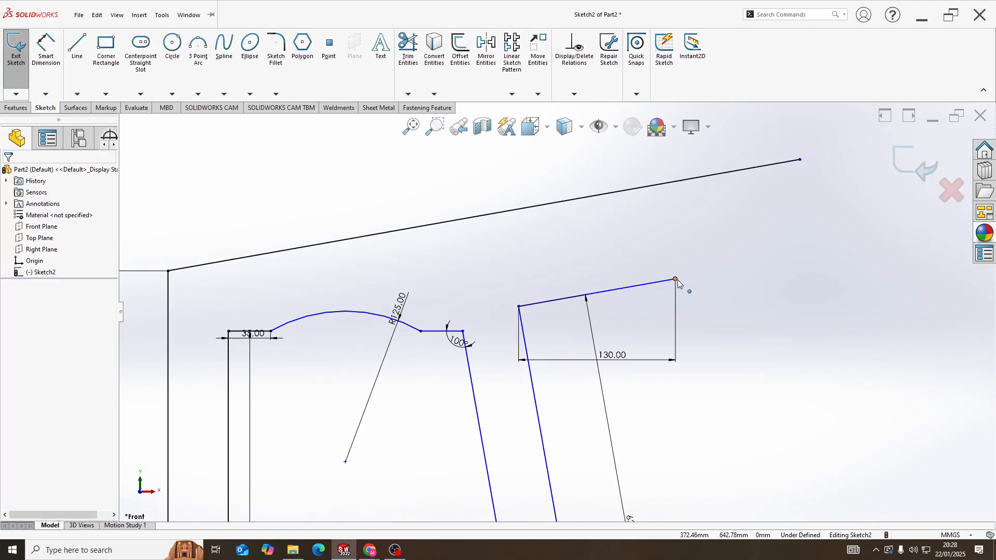
# Align the free ends of the arm's two inclined lines with a Vertical relation and close the profile with a line between them
pyautogui.click(675, 279)
pyautogui.keyDown('ctrl'); pyautogui.click(800, 161); pyautogui.keyUp('ctrl')
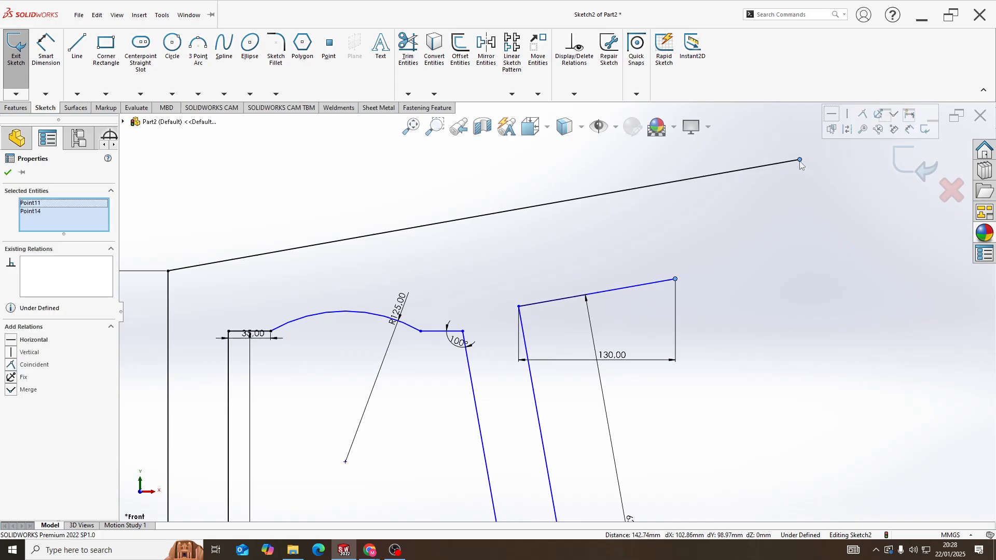
pyautogui.click(847, 115)
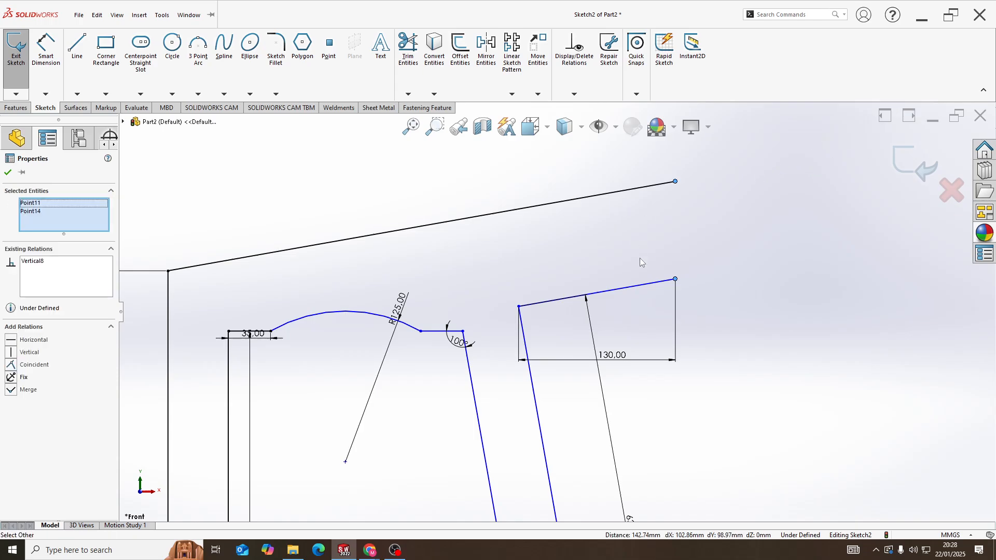
pyautogui.press('l')
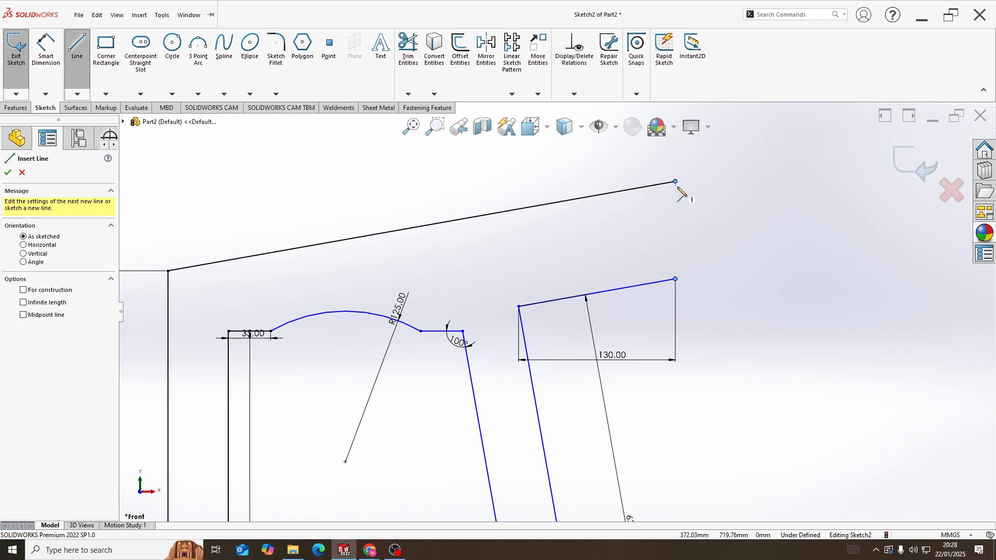
pyautogui.click(675, 181)
pyautogui.click(674, 279)
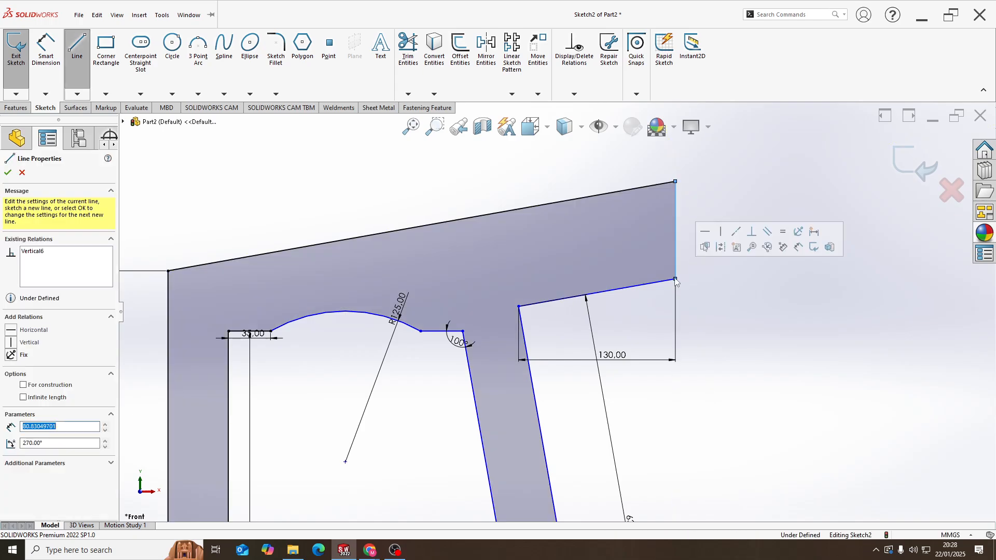
# Examine the closed frame profile from the feet of both legs up to the inclined arm
pyautogui.scroll(3, 657, 214)
pyautogui.scroll(3, 539, 319)
pyautogui.scroll(-3, 524, 335)
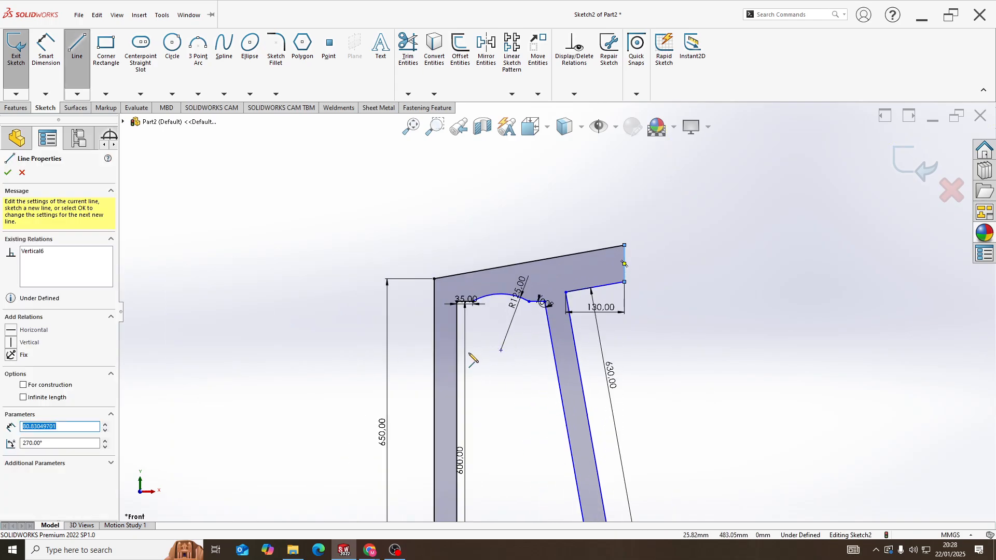
pyautogui.moveTo(538, 223); pyautogui.dragTo(560, 263, button='middle')
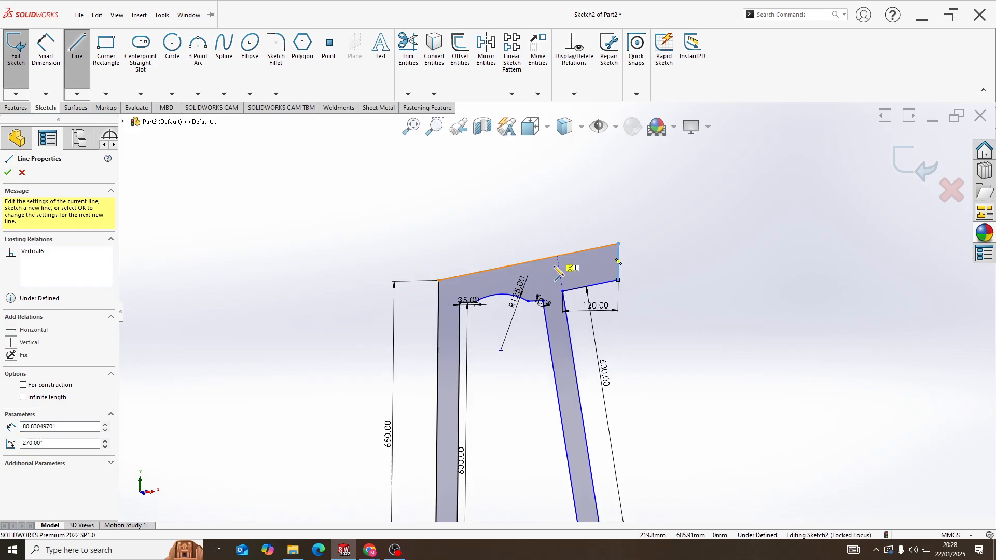
pyautogui.scroll(1, 503, 322)
pyautogui.moveTo(479, 317); pyautogui.dragTo(470, 314, button='middle')
pyautogui.scroll(4, 524, 315)
pyautogui.scroll(-3, 505, 428)
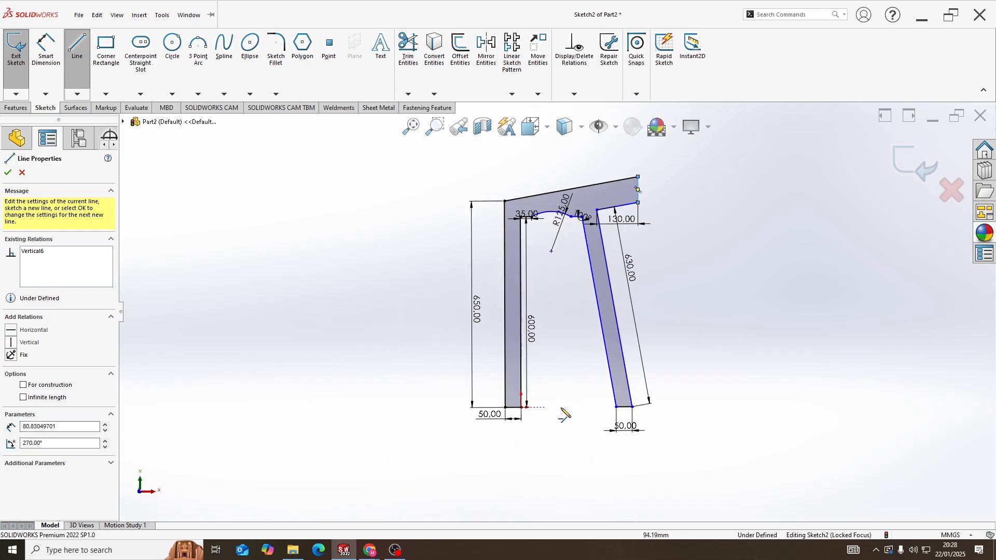
pyautogui.scroll(-4, 568, 292)
pyautogui.scroll(2, 430, 348)
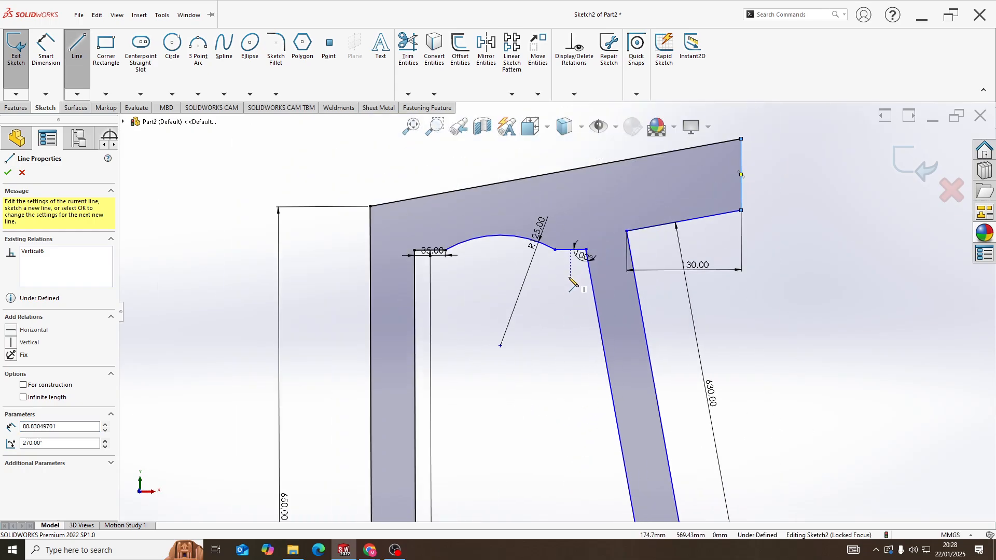
# Extrude the closed frame region as a Blind boss with a depth of 50 mm
pyautogui.click(21, 109)
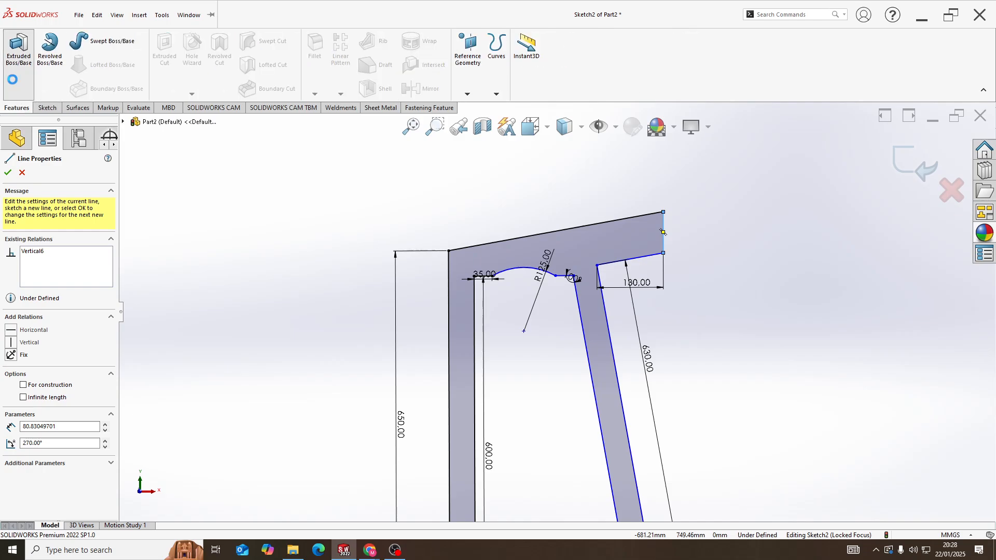
pyautogui.click(18, 47)
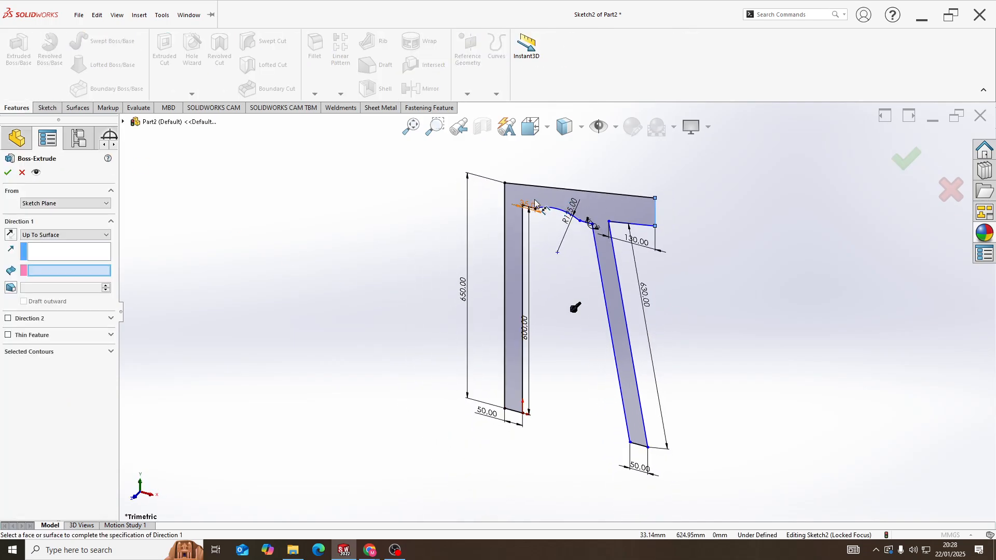
pyautogui.click(66, 353)
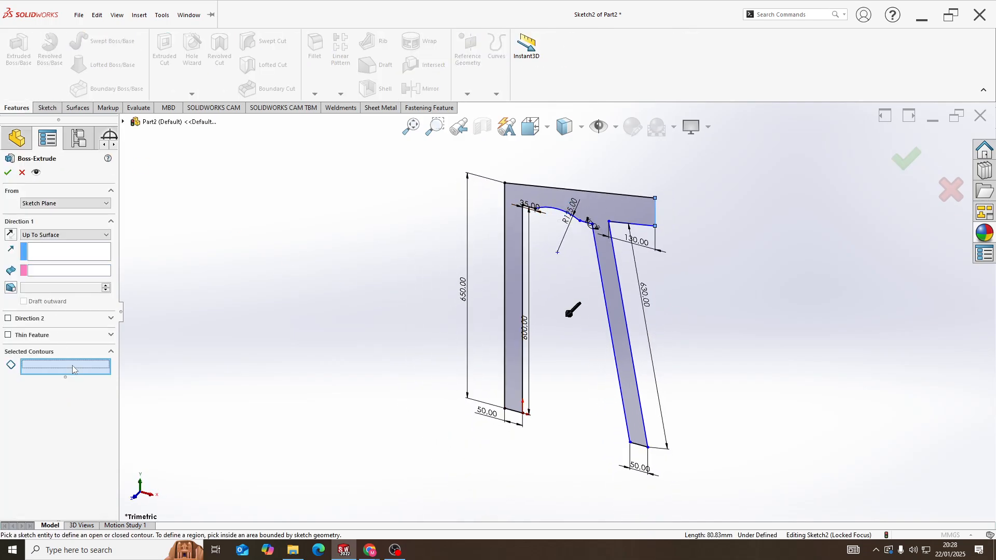
pyautogui.click(553, 205)
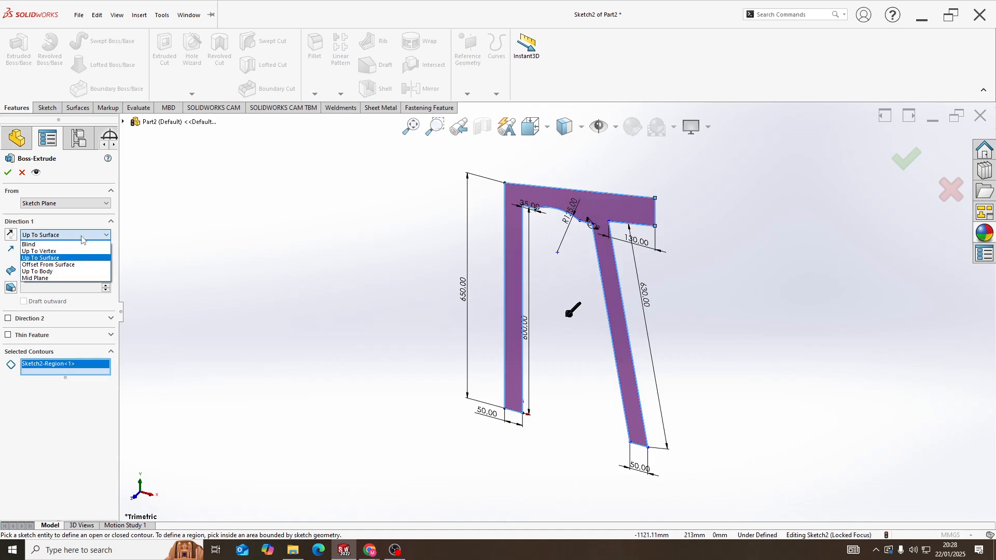
pyautogui.click(46, 245)
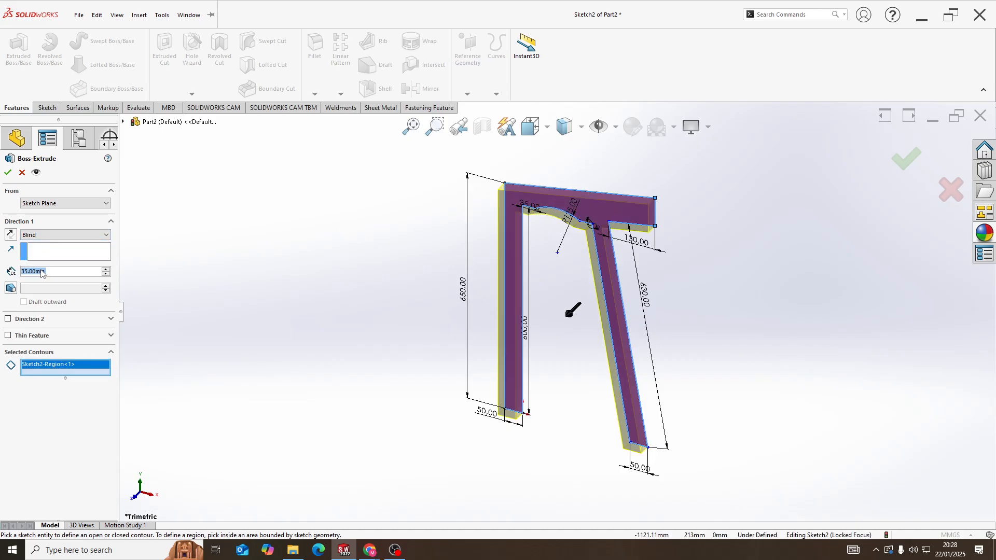
pyautogui.write('50')
pyautogui.press('Return')
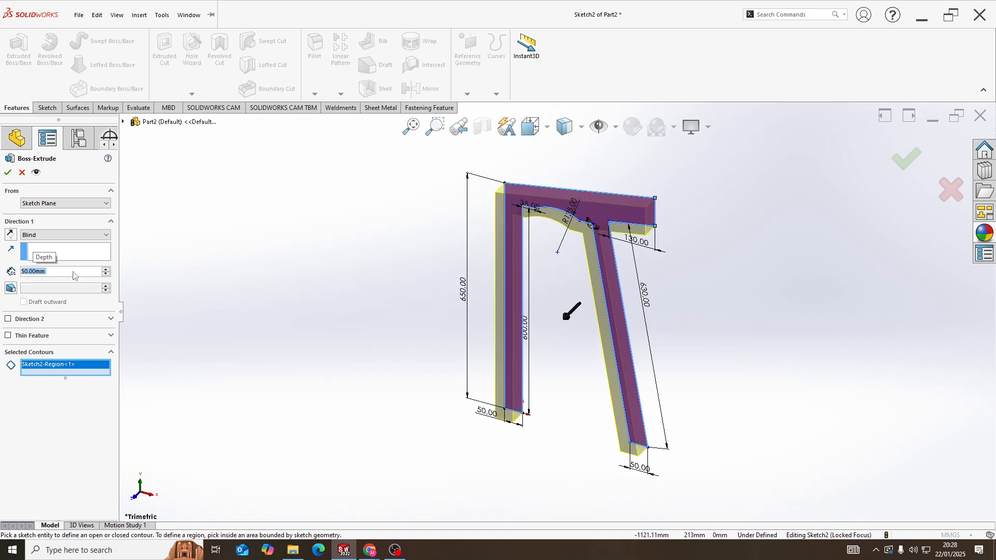
pyautogui.click(9, 172)
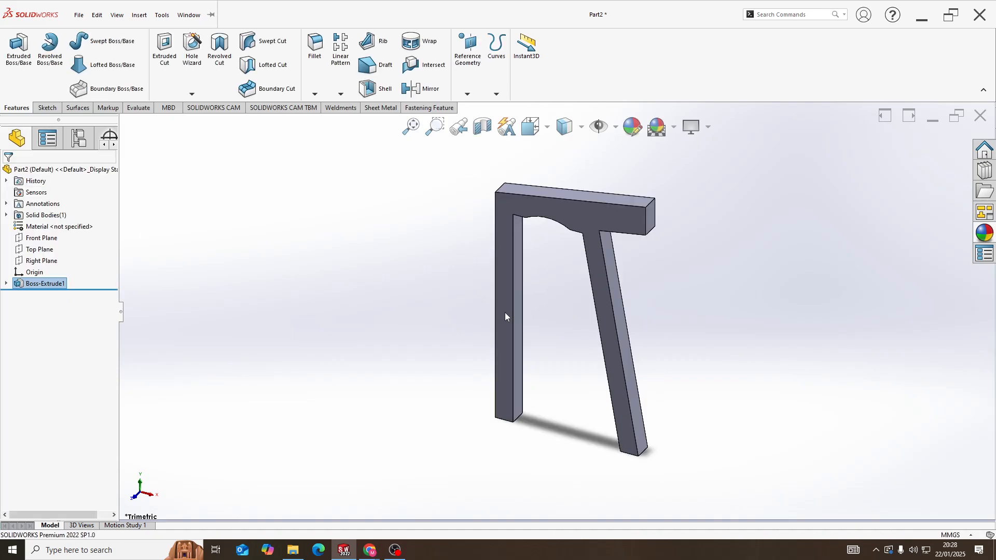
# Create a reference plane offset 450 mm outward from the front face of the extruded frame
pyautogui.moveTo(506, 318); pyautogui.dragTo(663, 275, button='middle')
pyautogui.click(468, 94)
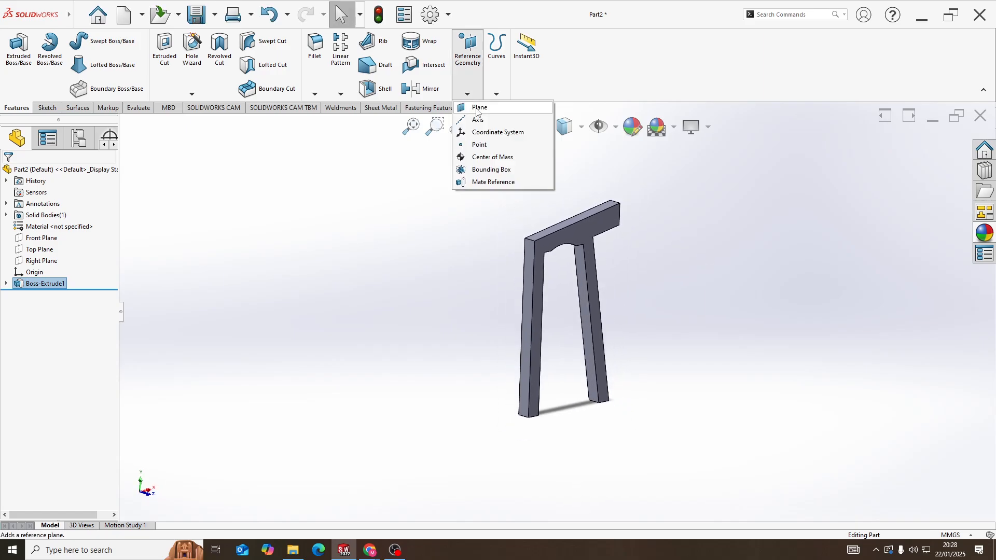
pyautogui.click(477, 108)
pyautogui.moveTo(344, 300); pyautogui.dragTo(362, 284, button='middle')
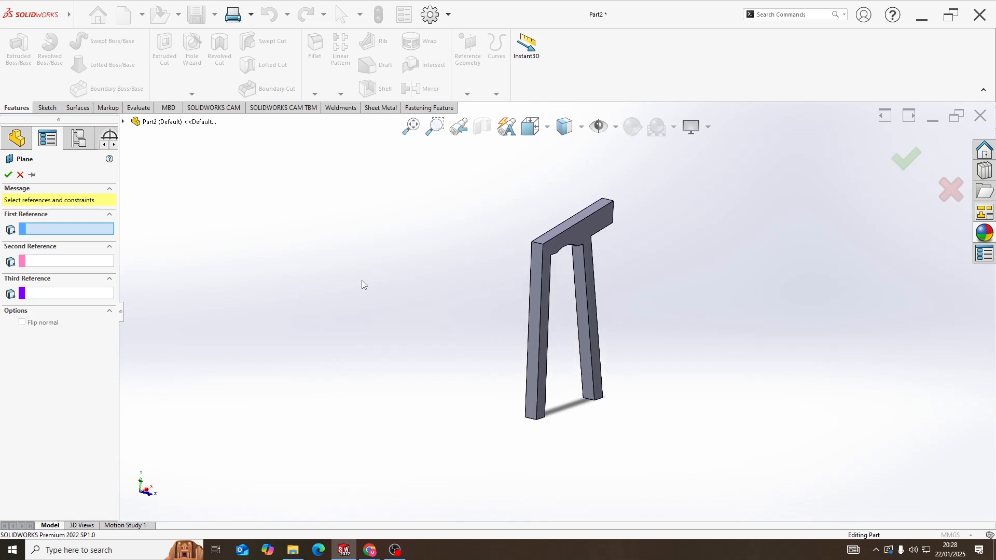
pyautogui.click(581, 236)
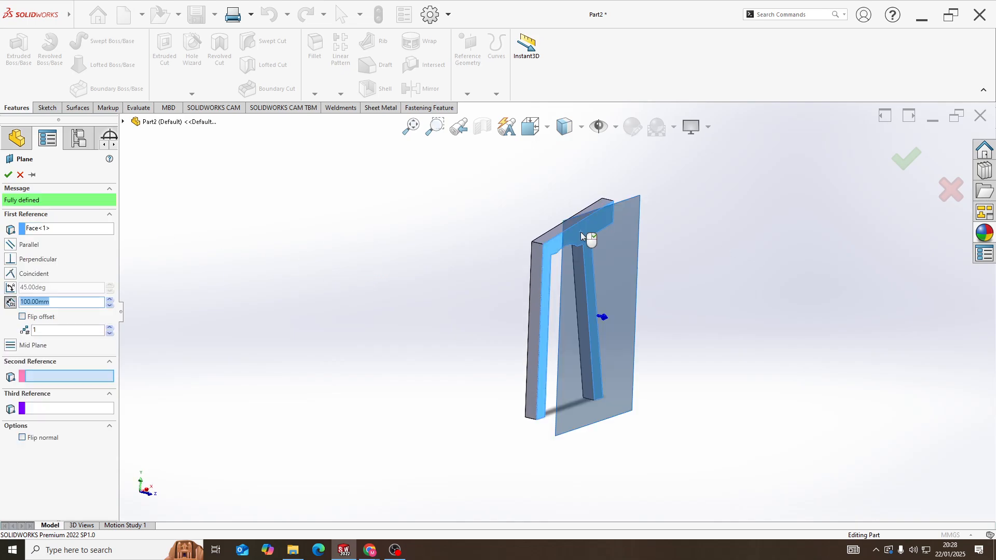
pyautogui.moveTo(584, 237); pyautogui.dragTo(615, 265, button='middle')
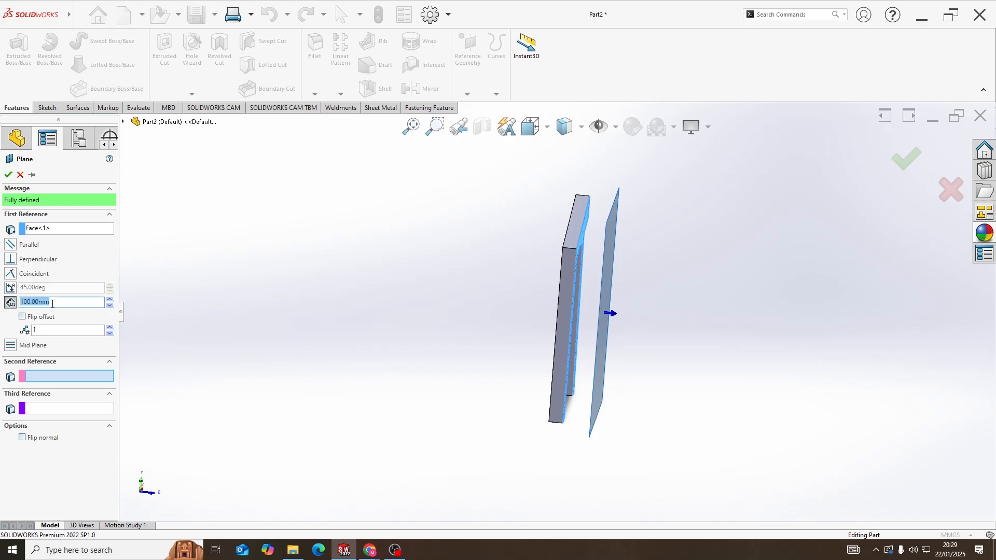
pyautogui.press('Return')
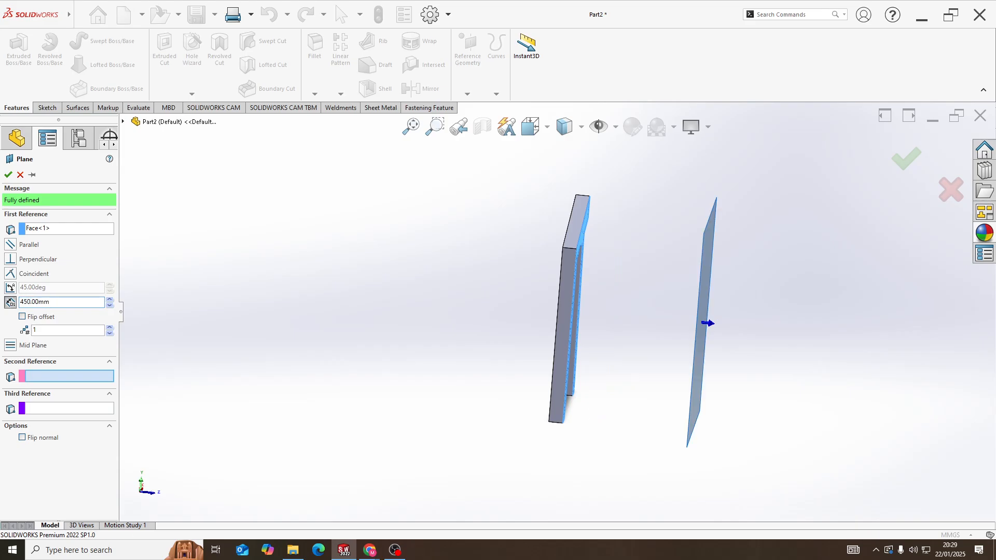
pyautogui.click(8, 174)
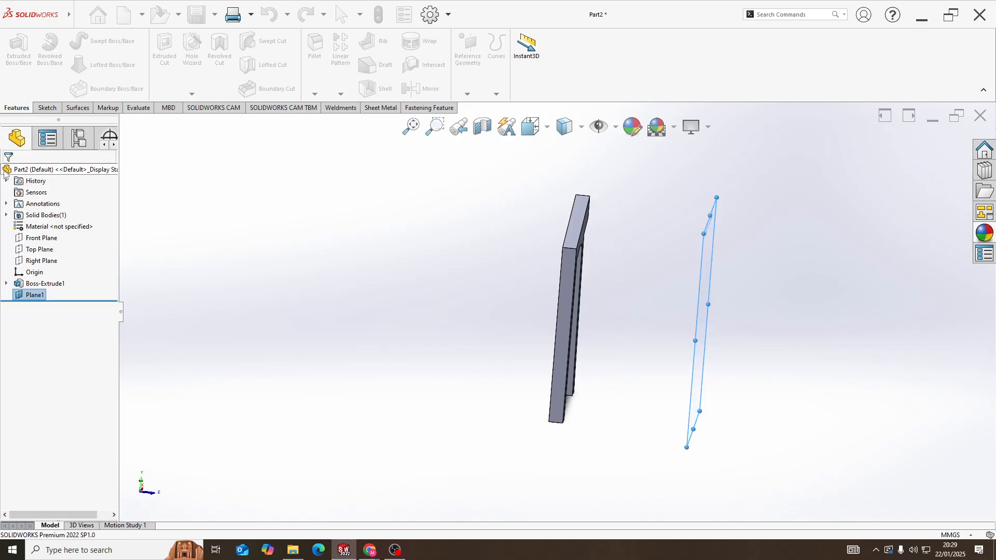
# Start a sketch on the 450 mm offset plane and convert the first frame's profile sketch into it
pyautogui.moveTo(518, 332); pyautogui.dragTo(588, 346, button='middle')
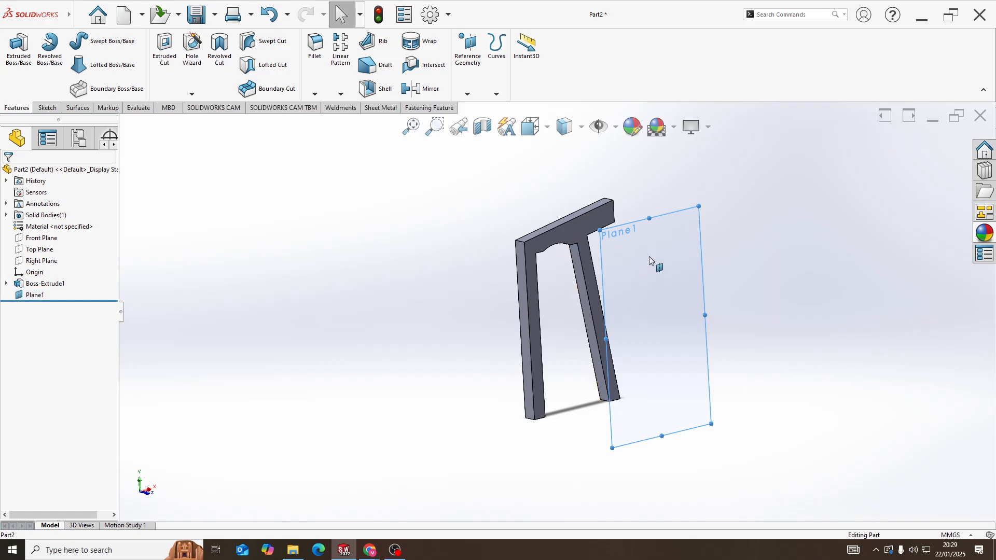
pyautogui.rightClick(662, 258)
pyautogui.click(673, 241)
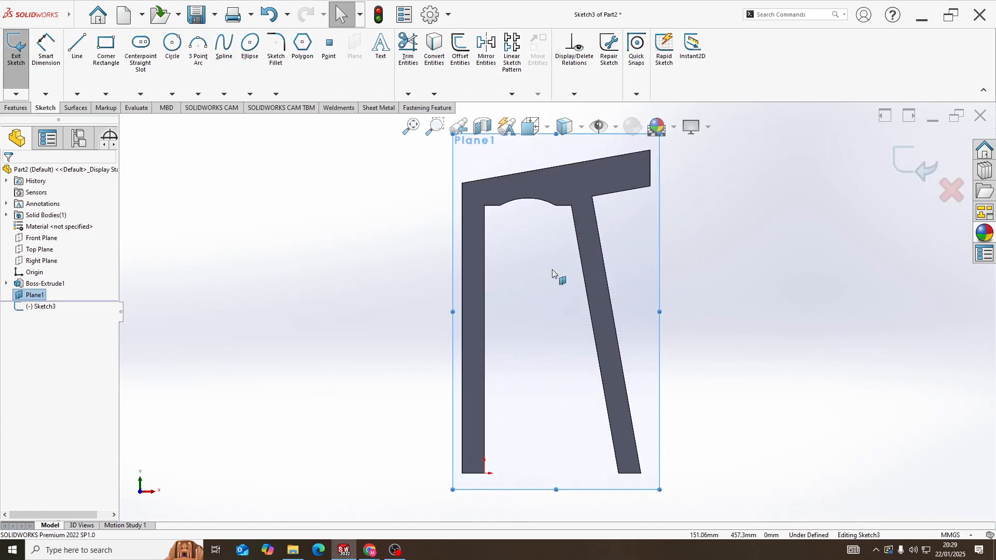
pyautogui.click(434, 49)
pyautogui.click(122, 121)
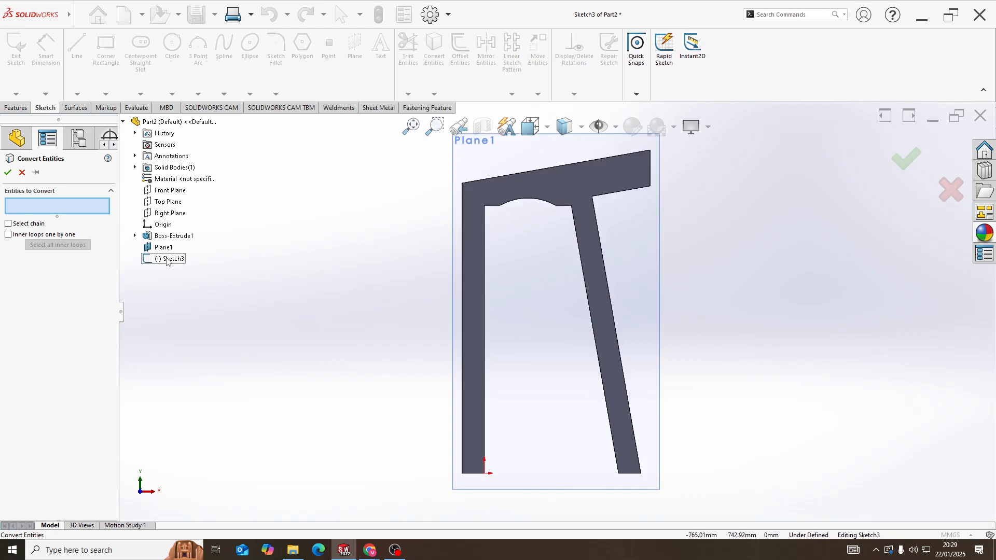
pyautogui.click(135, 235)
pyautogui.click(168, 247)
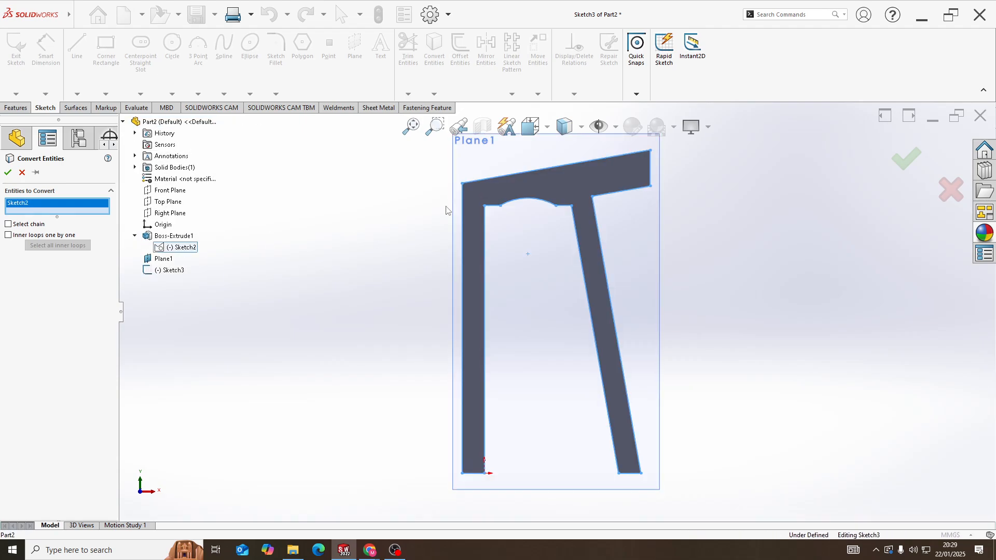
pyautogui.moveTo(446, 210)
pyautogui.mouseDown(button='middle')
pyautogui.moveTo(493, 245)
pyautogui.moveTo(518, 246)
pyautogui.mouseUp(button='middle')
pyautogui.click(8, 173)
# Extrude the converted frame profile as a Blind boss 50 mm deep, pointing away from the first frame
pyautogui.scroll(3, 519, 247)
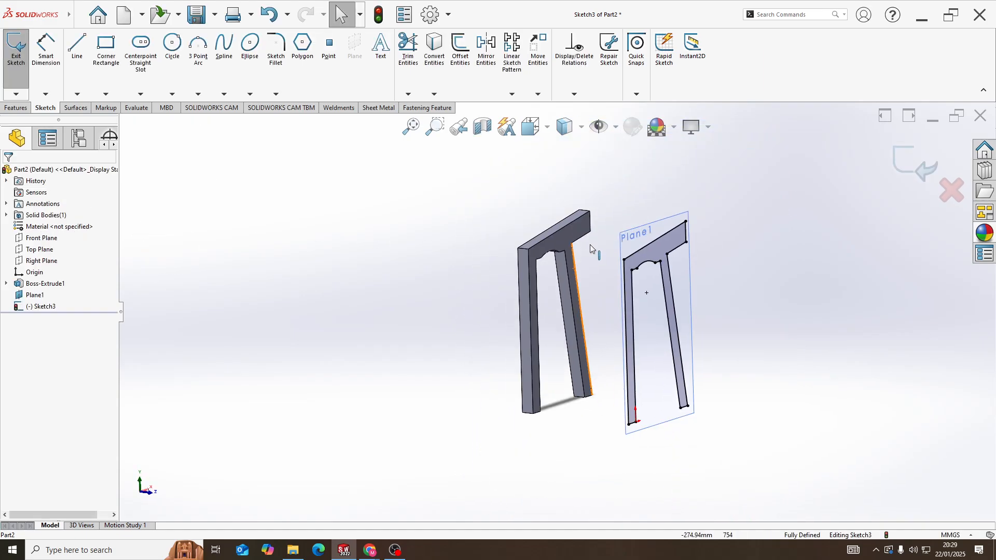
pyautogui.click(16, 107)
pyautogui.click(18, 50)
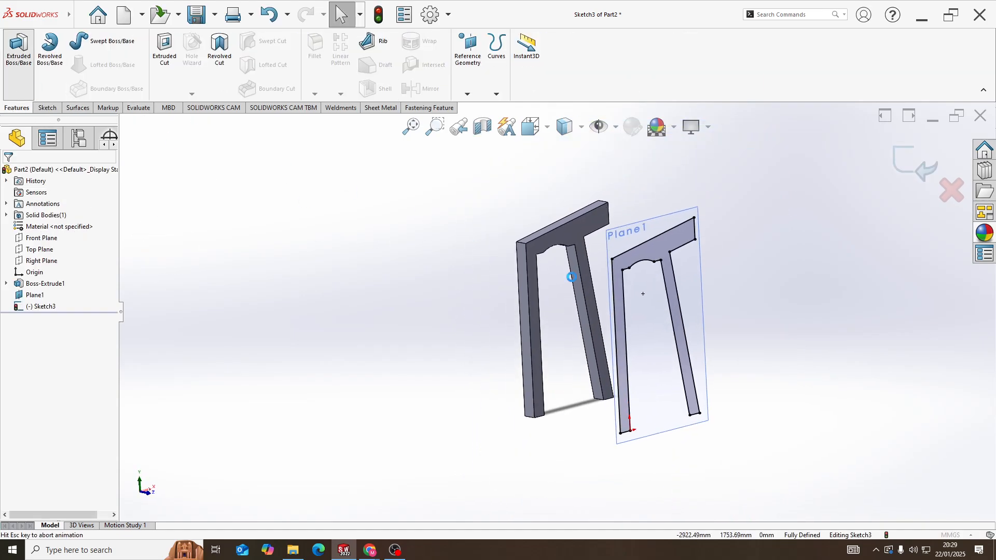
pyautogui.moveTo(574, 275); pyautogui.dragTo(683, 270, button='middle')
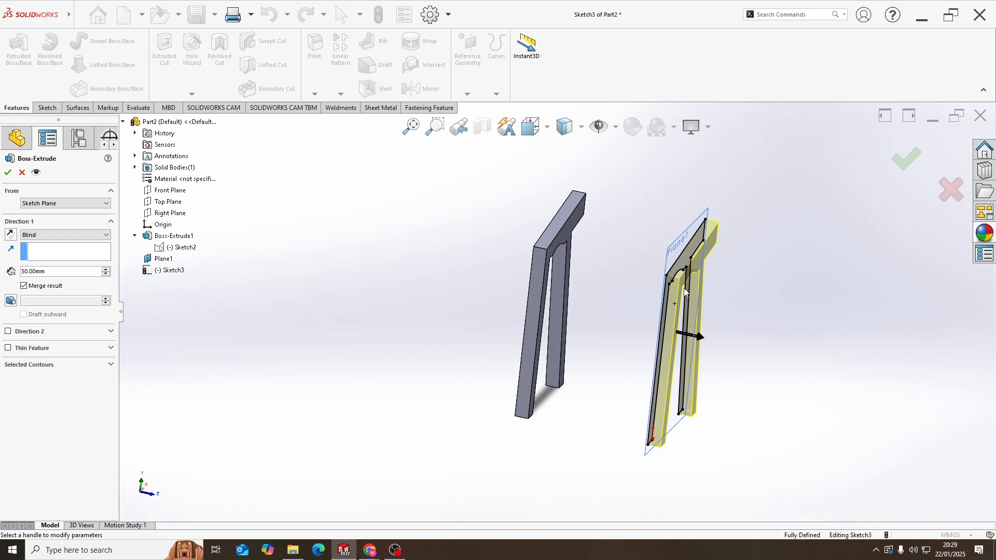
pyautogui.click(8, 173)
pyautogui.scroll(-3, 707, 303)
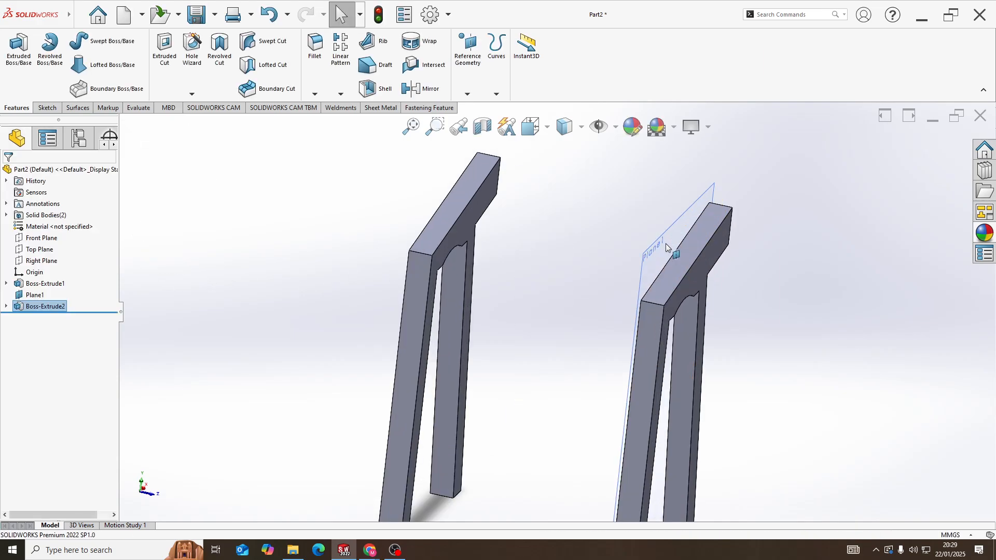
# Hide the offset reference plane and view both frames from the side
pyautogui.rightClick(665, 244)
pyautogui.click(705, 226)
pyautogui.moveTo(687, 246); pyautogui.dragTo(612, 223, button='middle')
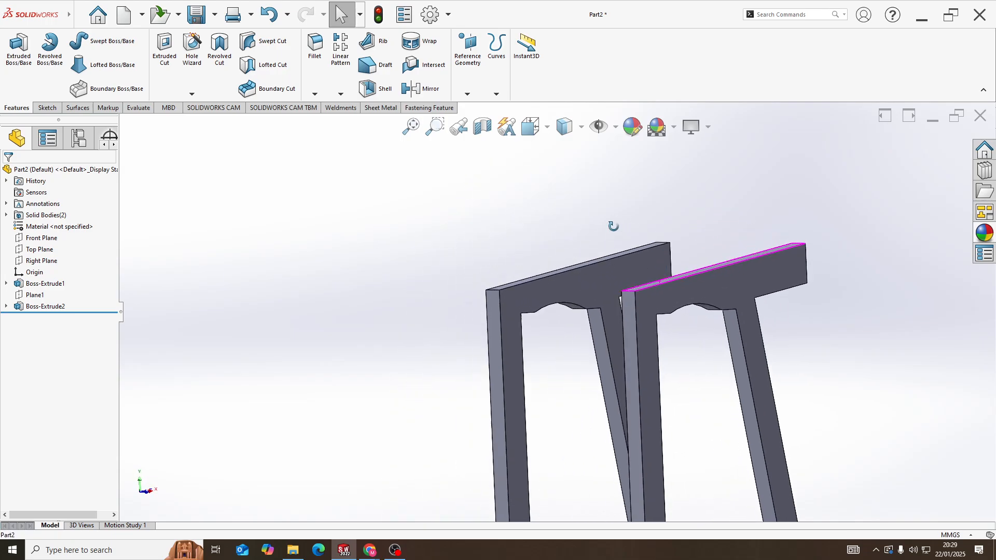
pyautogui.scroll(3, 623, 268)
pyautogui.moveTo(623, 269); pyautogui.dragTo(587, 338, button='middle')
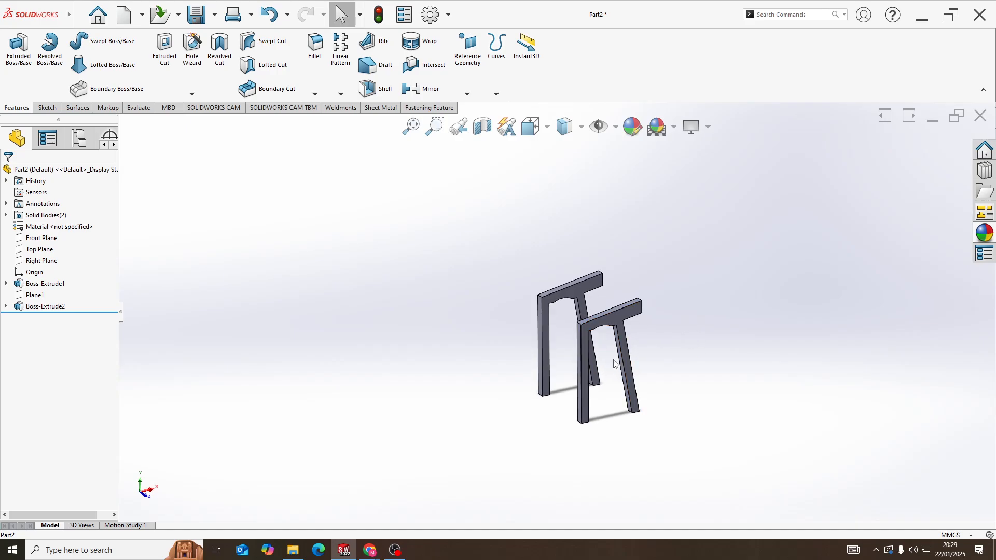
# On the first frame's face toward the second frame, sketch a rectangle about 18 by 88 mm starting on the vertical leg's inner edge
pyautogui.scroll(-5, 543, 339)
pyautogui.rightClick(562, 328)
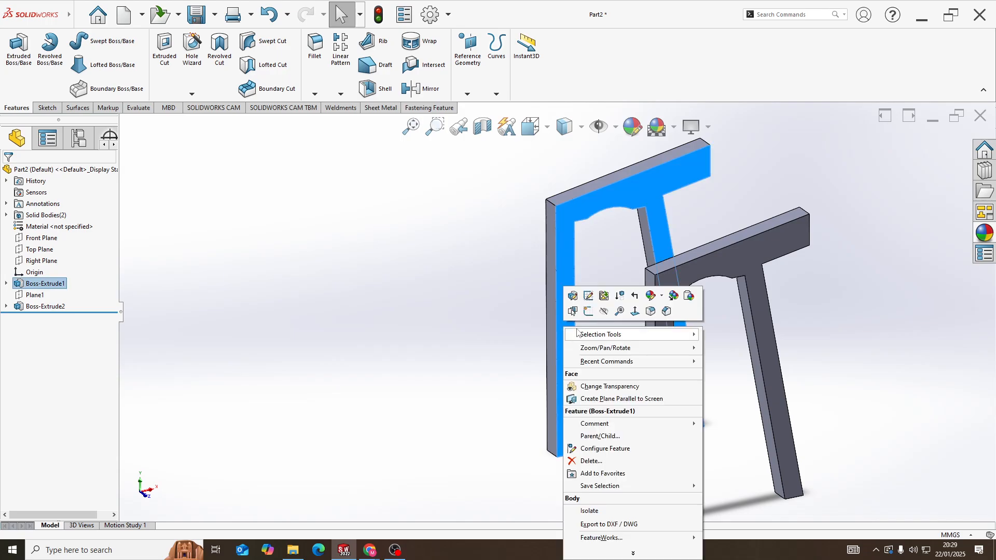
pyautogui.click(588, 312)
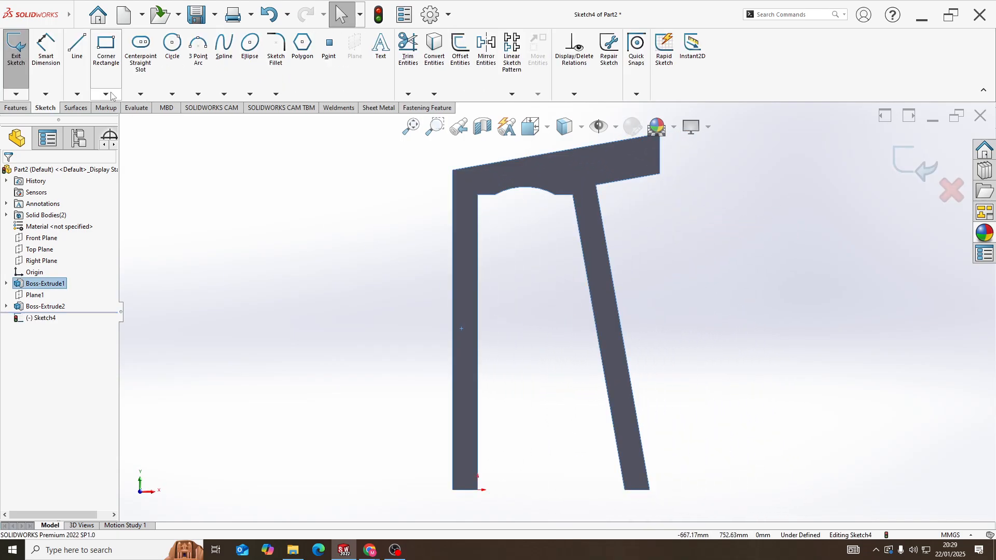
pyautogui.click(105, 48)
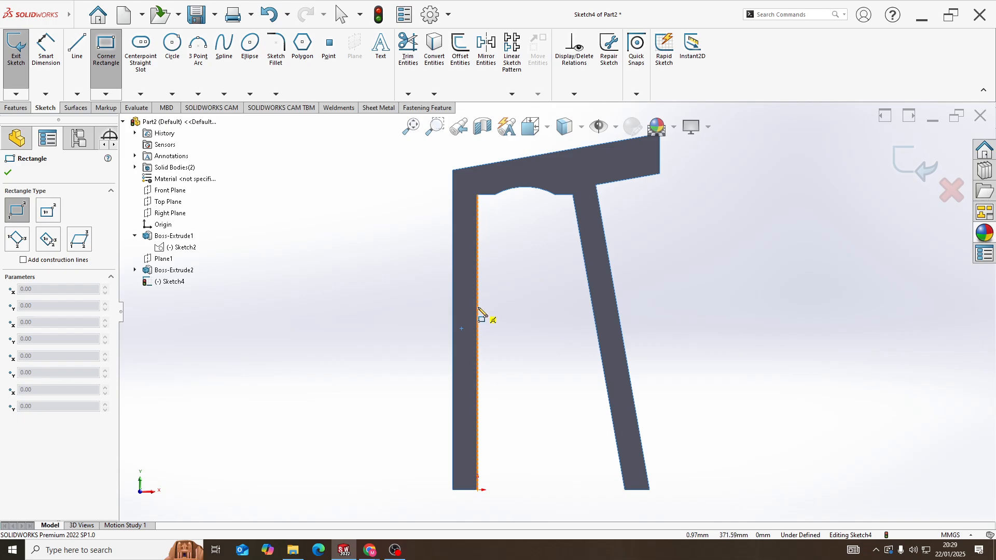
pyautogui.click(478, 307)
pyautogui.click(469, 350)
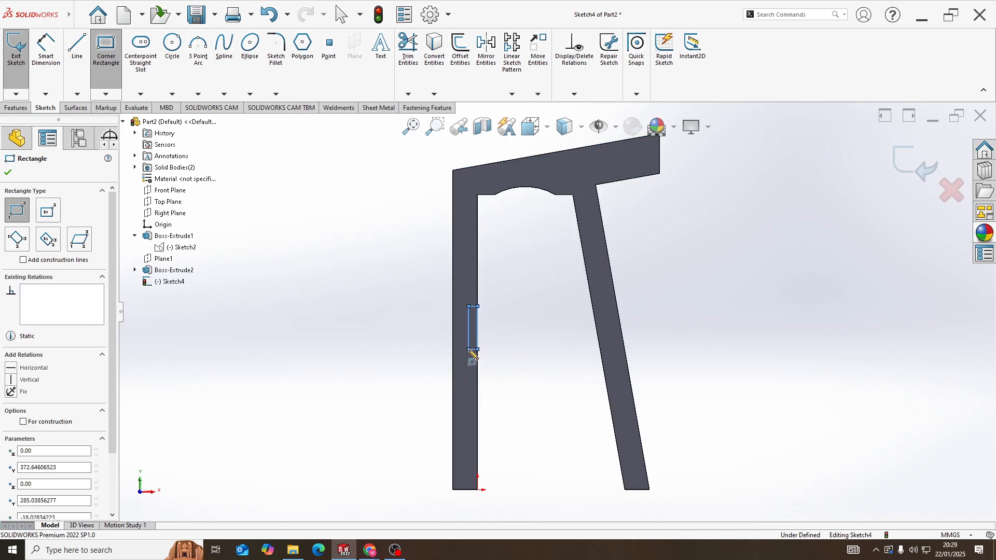
# Dimension the vertical leg's rectangle to 30 mm wide and 100 mm high
pyautogui.click(45, 49)
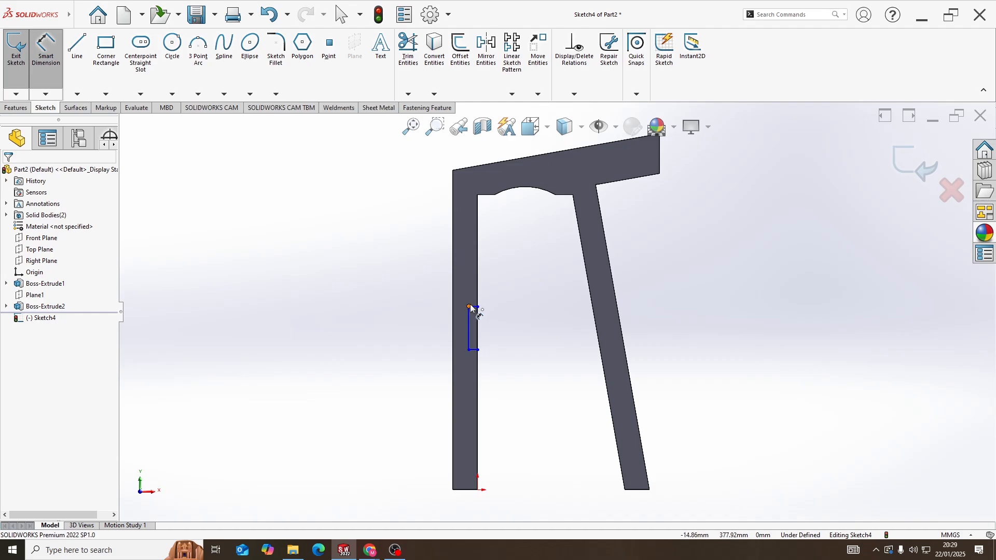
pyautogui.click(474, 308)
pyautogui.click(481, 291)
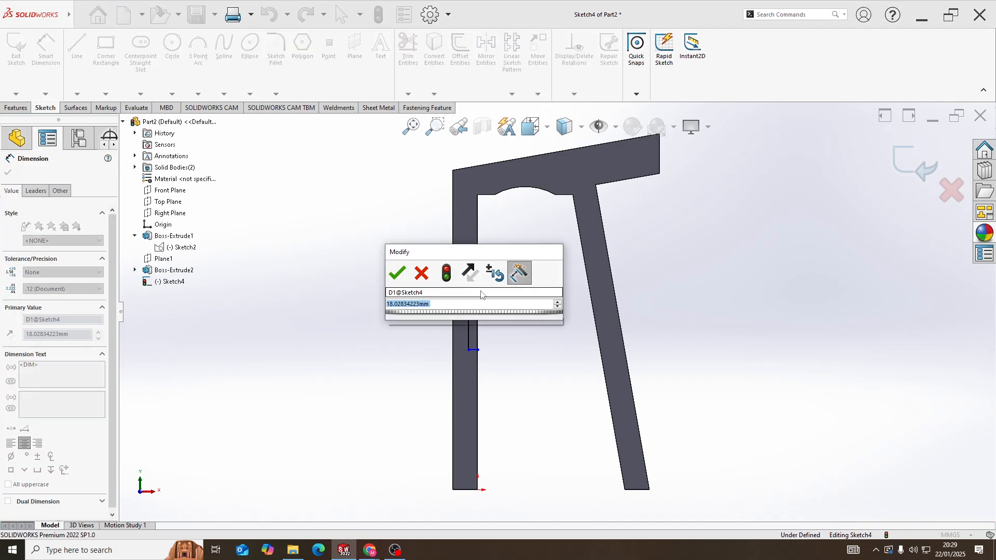
pyautogui.write('30')
pyautogui.press('Return')
pyautogui.scroll(-3, 443, 410)
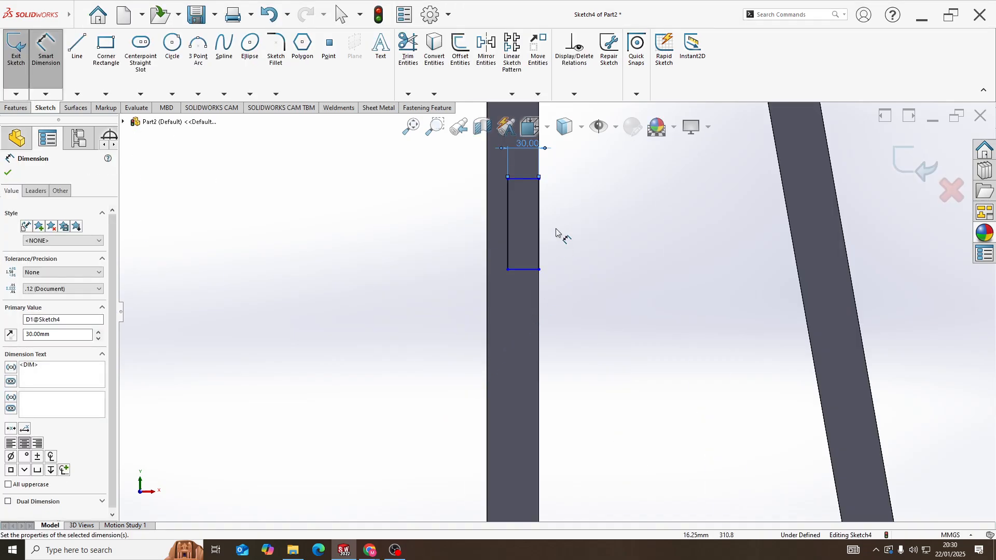
pyautogui.scroll(2, 556, 231)
pyautogui.click(545, 248)
pyautogui.click(569, 249)
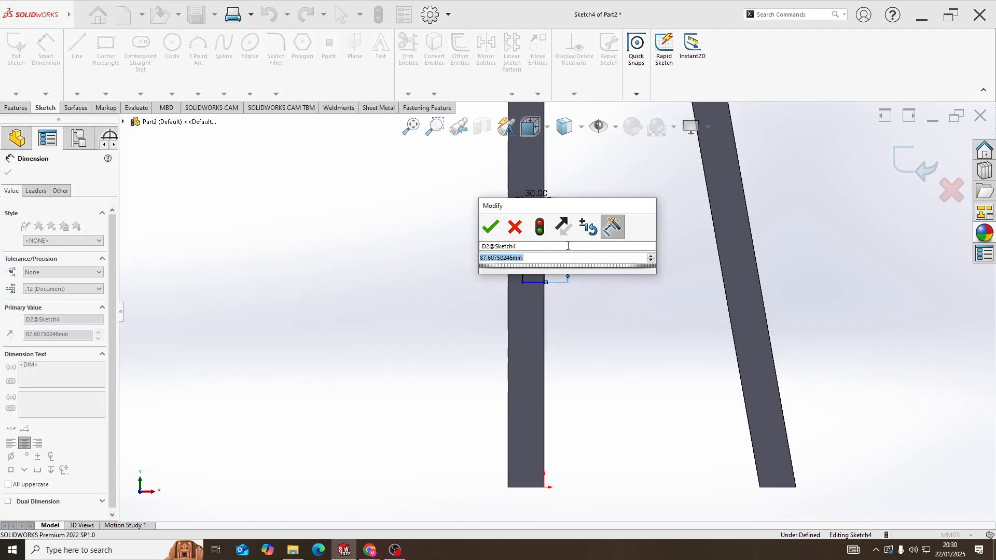
pyautogui.write('100')
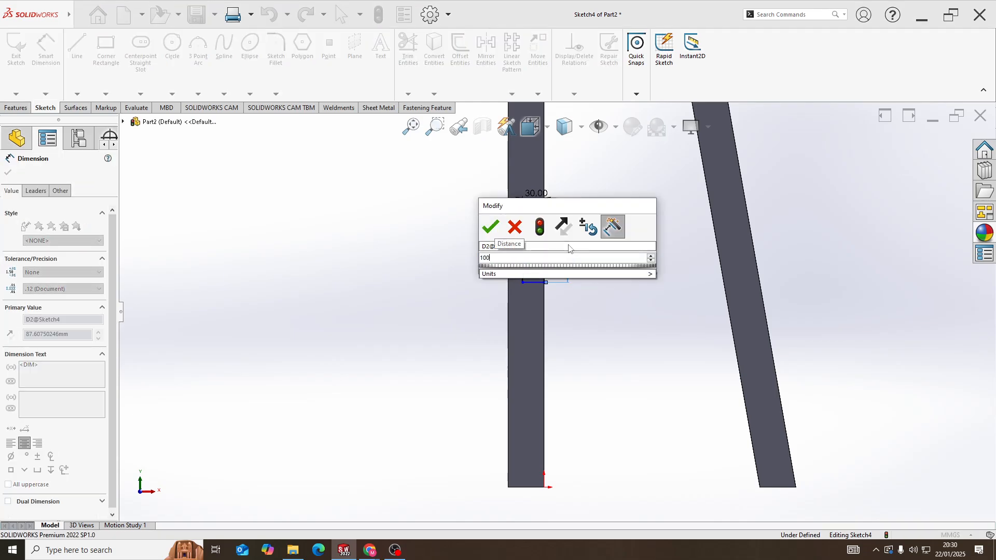
pyautogui.press('Return')
# Dimension the height from the vertical leg's foot to the rectangle's lower edge as 350 mm
pyautogui.click(540, 291)
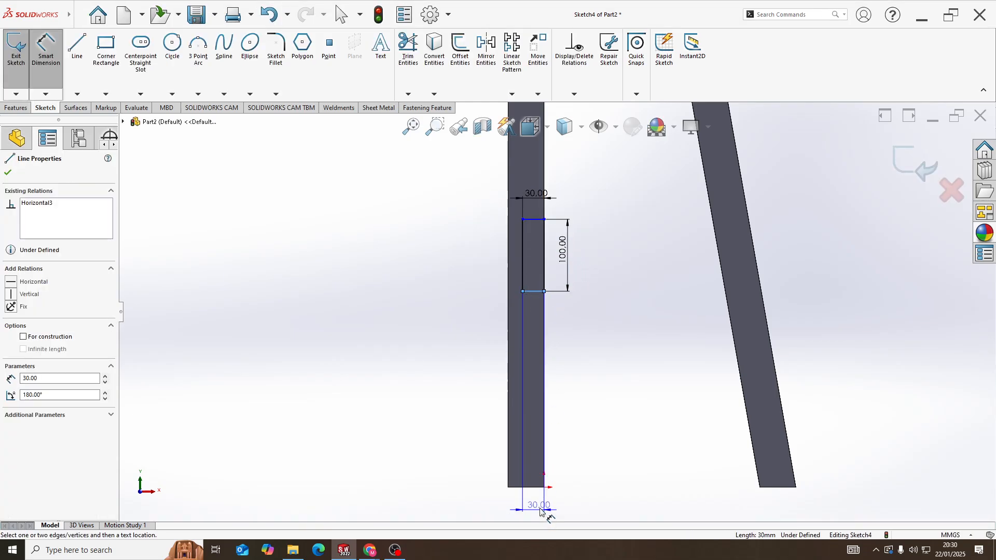
pyautogui.click(533, 491)
pyautogui.click(598, 402)
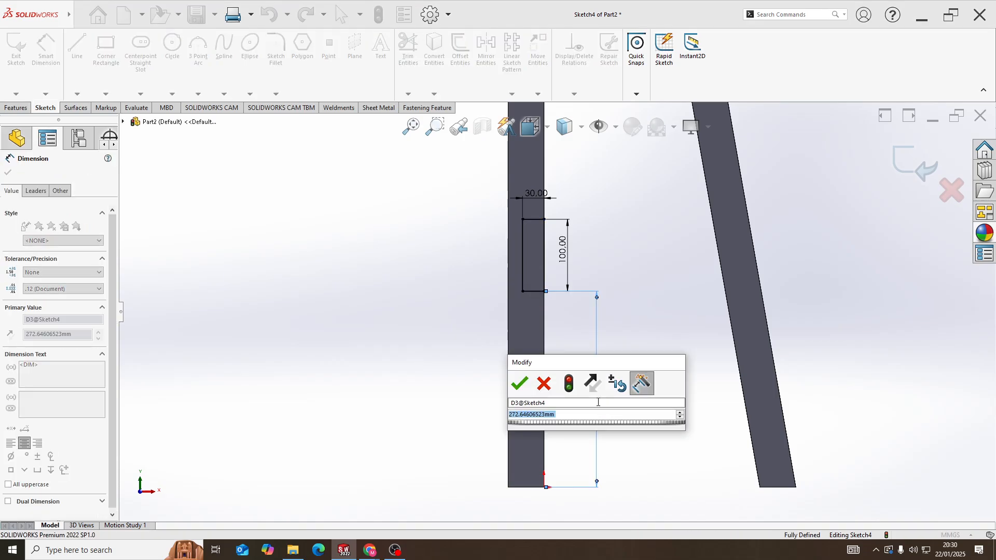
pyautogui.write('3')
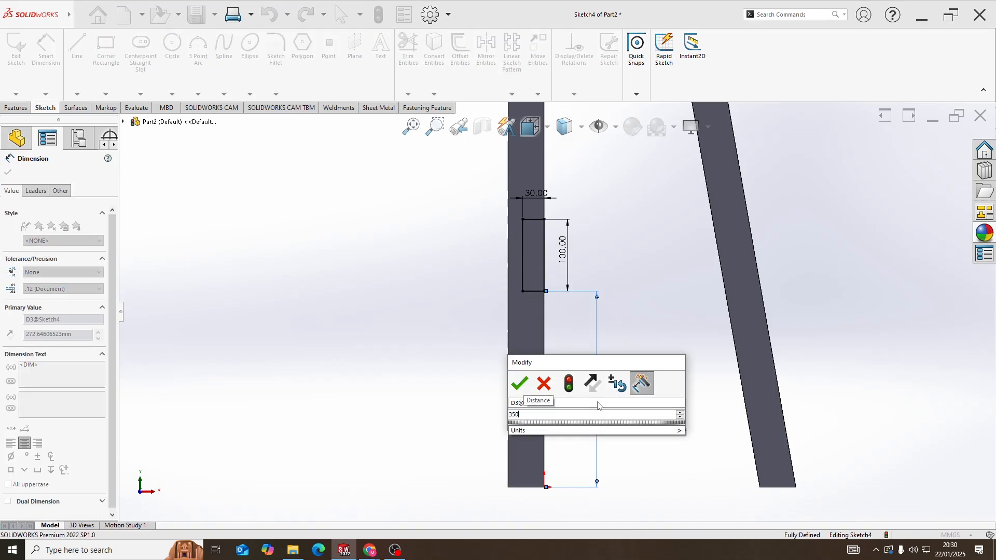
pyautogui.write('50')
pyautogui.press('Return')
pyautogui.scroll(3, 601, 373)
pyautogui.scroll(-2, 583, 230)
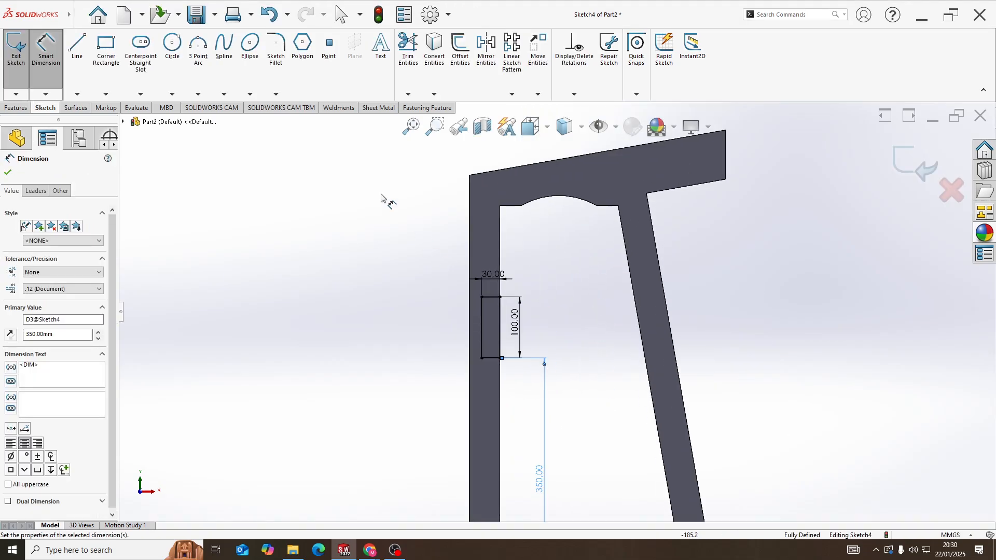
# Sketch three connected lines on the inclined leg: a top line about 22 mm long, a side parallel to the leg, and a horizontal bottom line
pyautogui.click(76, 47)
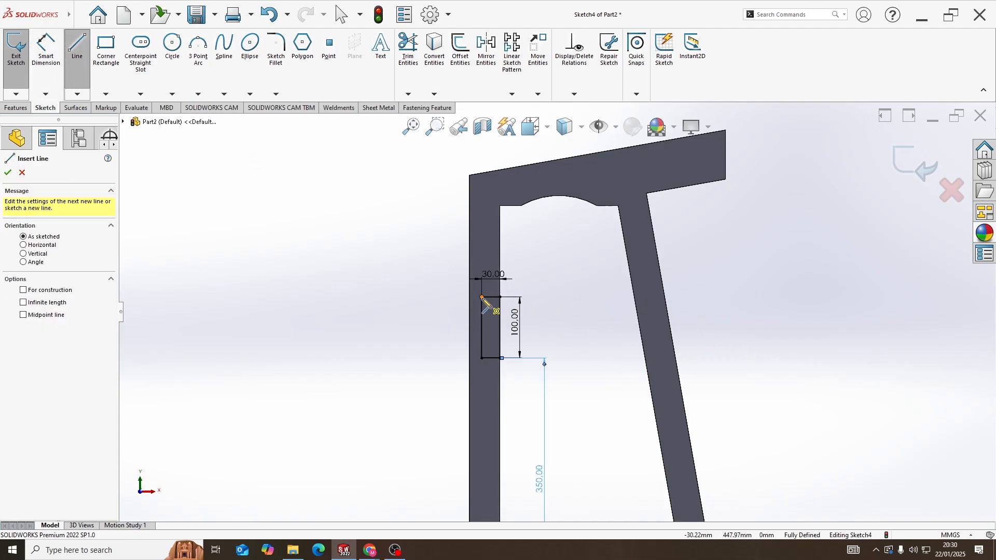
pyautogui.click(634, 298)
pyautogui.click(648, 297)
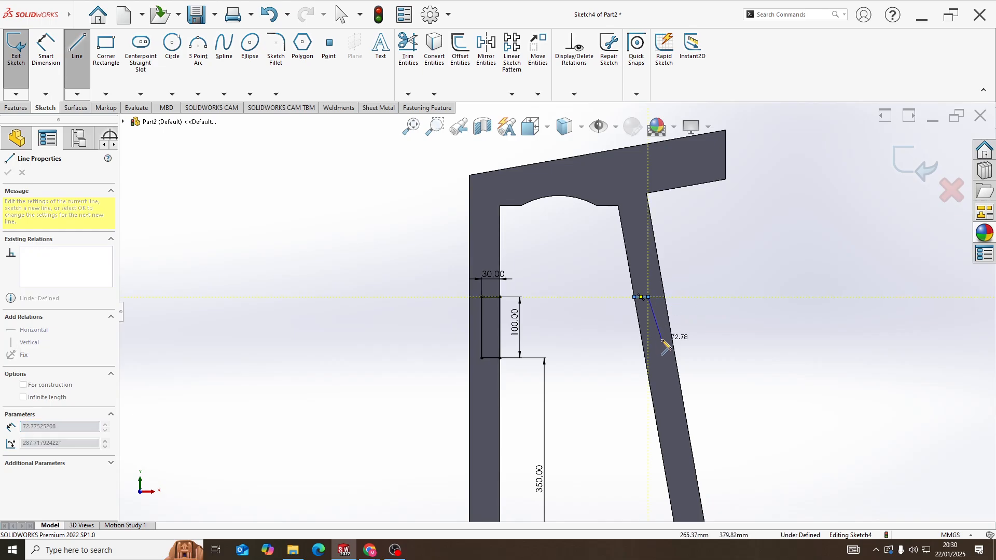
pyautogui.click(657, 351)
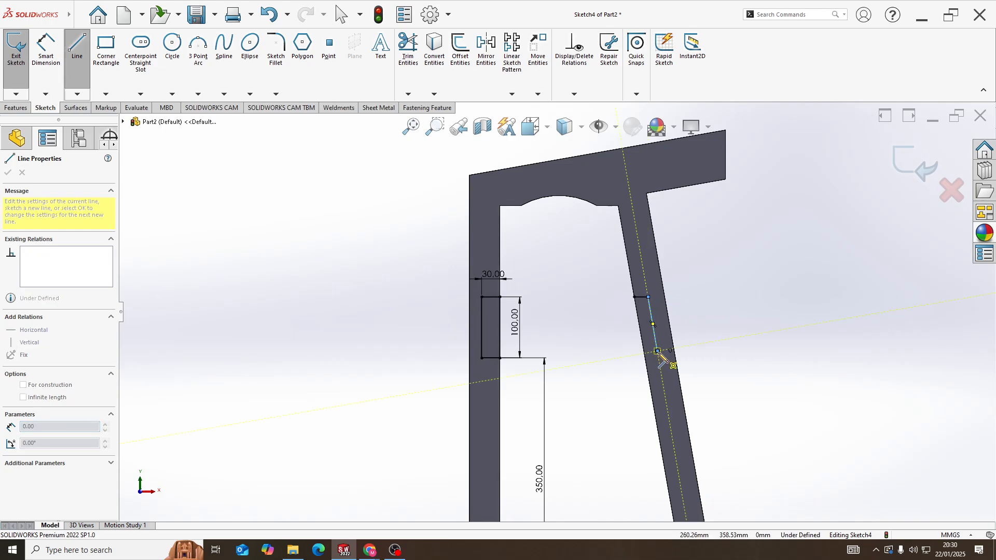
pyautogui.click(644, 351)
pyautogui.press('Escape')
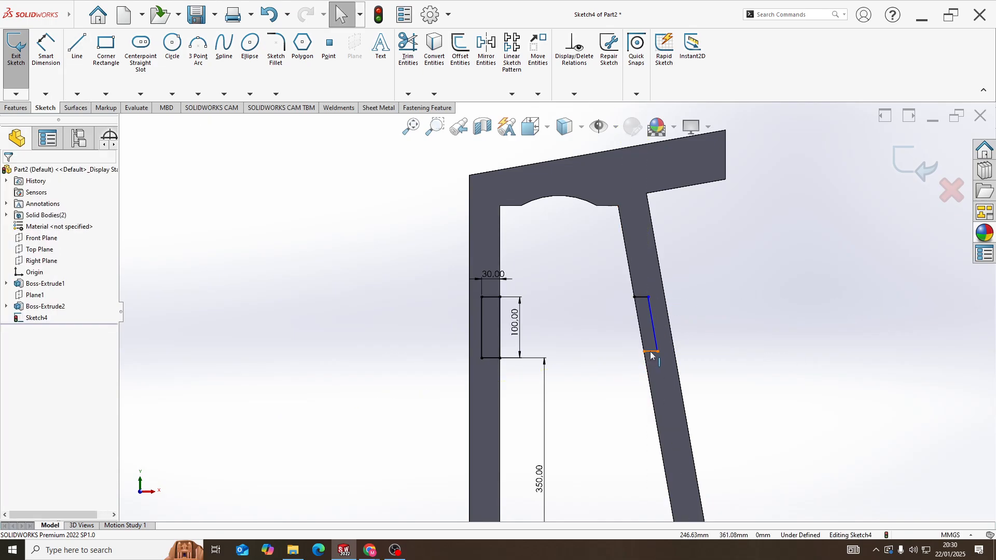
# Try to align the inclined leg outline's bottom and top lines with the rectangle's lower and upper edges using a Horizontal relation
pyautogui.click(652, 350)
pyautogui.keyDown('ctrl'); pyautogui.click(492, 358); pyautogui.keyUp('ctrl')
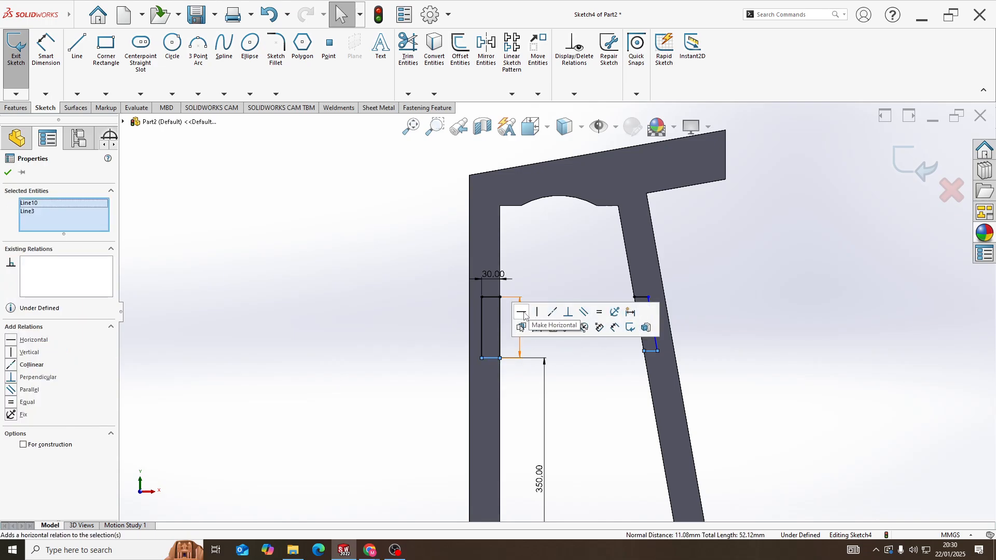
pyautogui.click(625, 372)
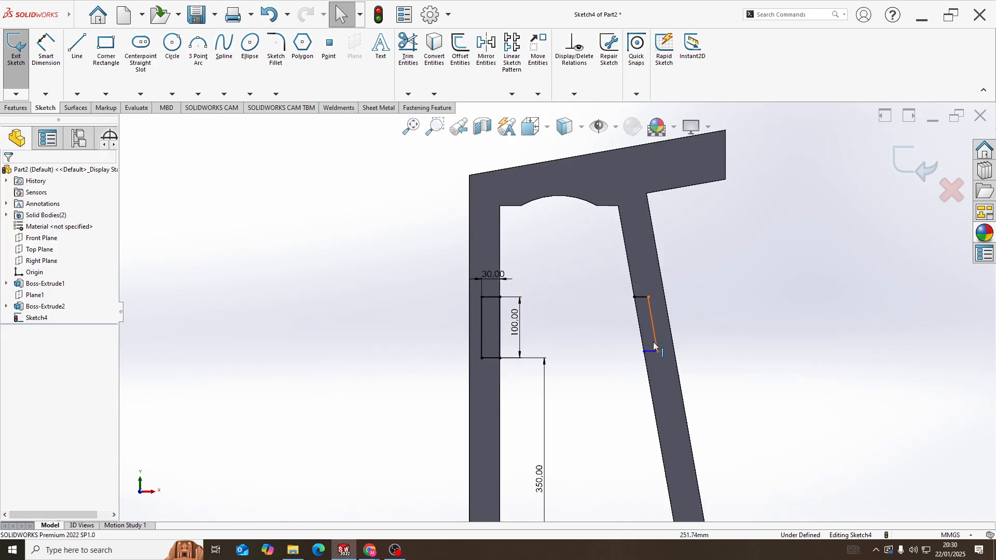
pyautogui.scroll(-3, 657, 346)
pyautogui.scroll(2, 626, 352)
pyautogui.click(604, 278)
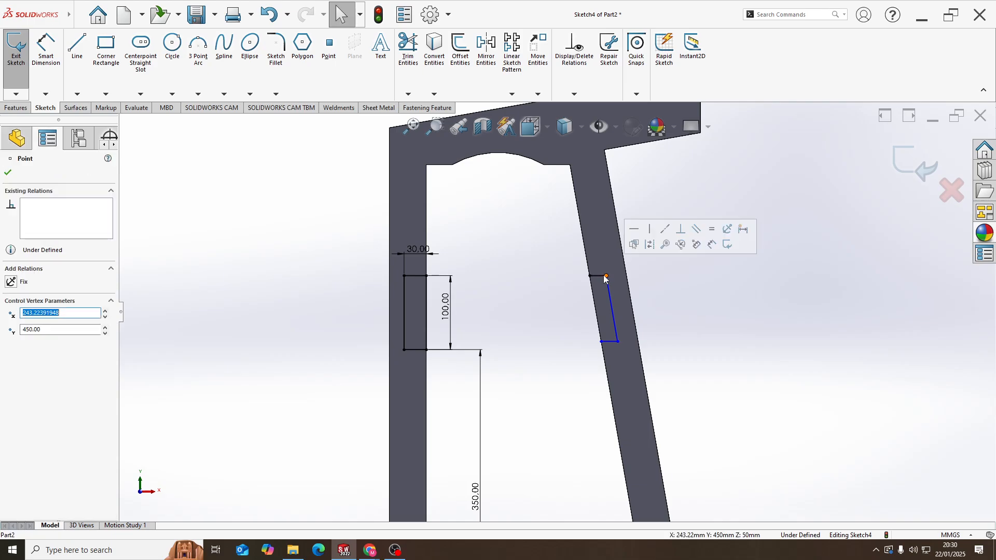
pyautogui.click(562, 280)
pyautogui.click(596, 276)
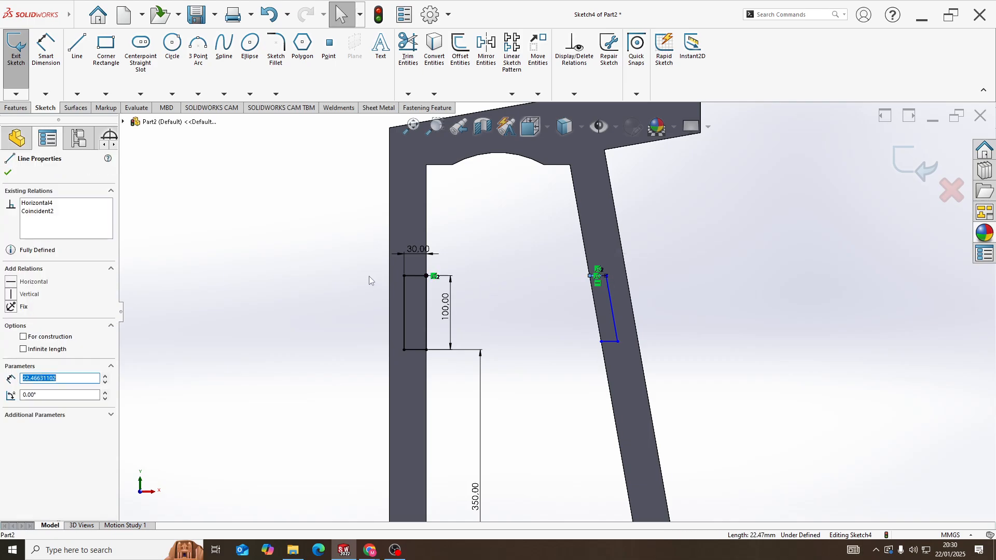
pyautogui.keyDown('ctrl'); pyautogui.click(425, 277); pyautogui.keyUp('ctrl')
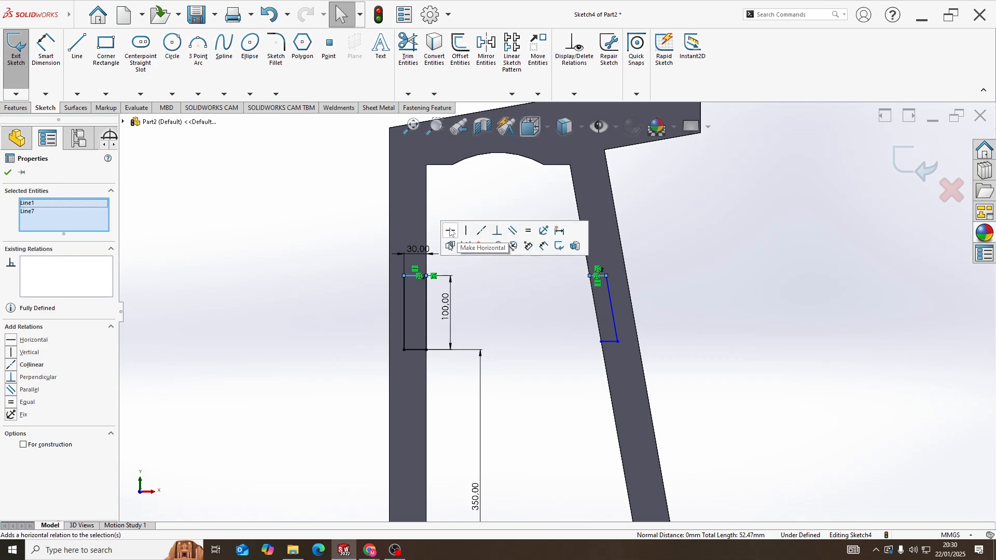
pyautogui.click(544, 328)
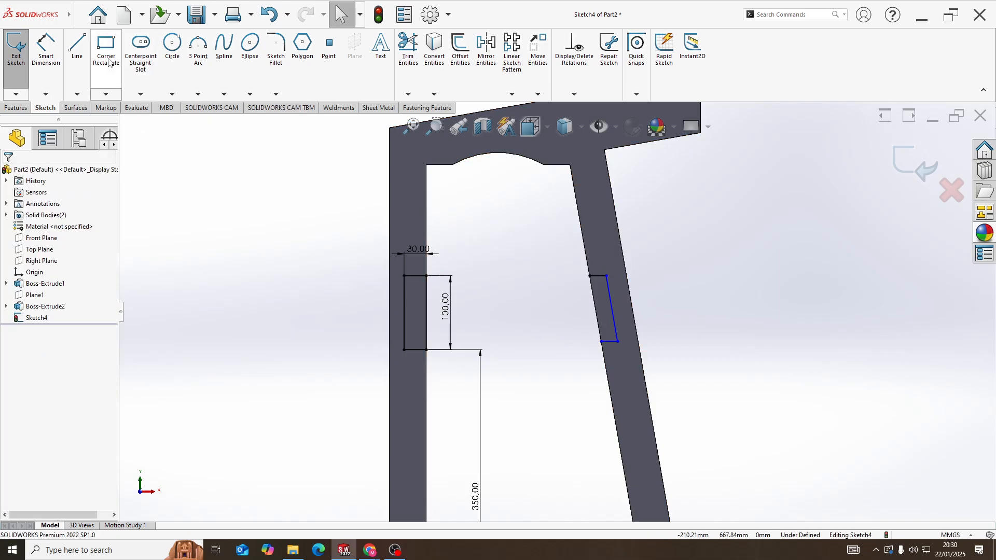
# Close the inclined leg's outline with a line about 90 mm long along the leg's inner edge
pyautogui.click(78, 52)
pyautogui.moveTo(590, 276); pyautogui.dragTo(601, 341)
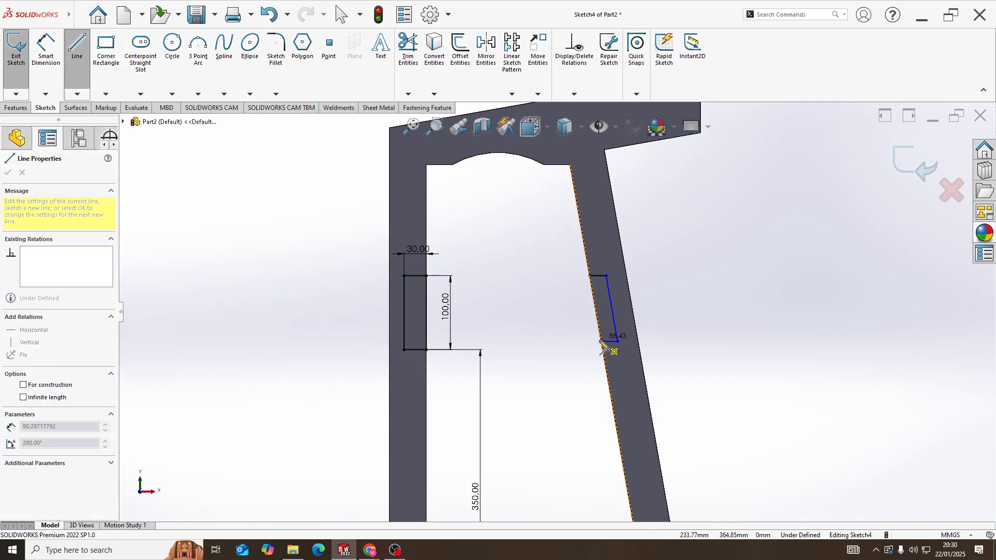
pyautogui.click(603, 336)
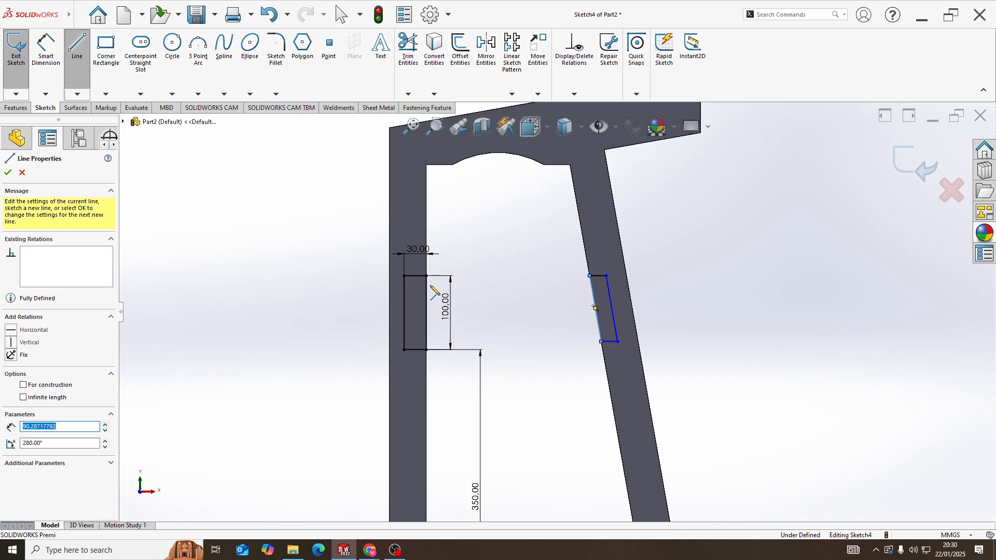
# Dimension the top and bottom lines of the inclined leg's outline as 30 mm each
pyautogui.click(46, 48)
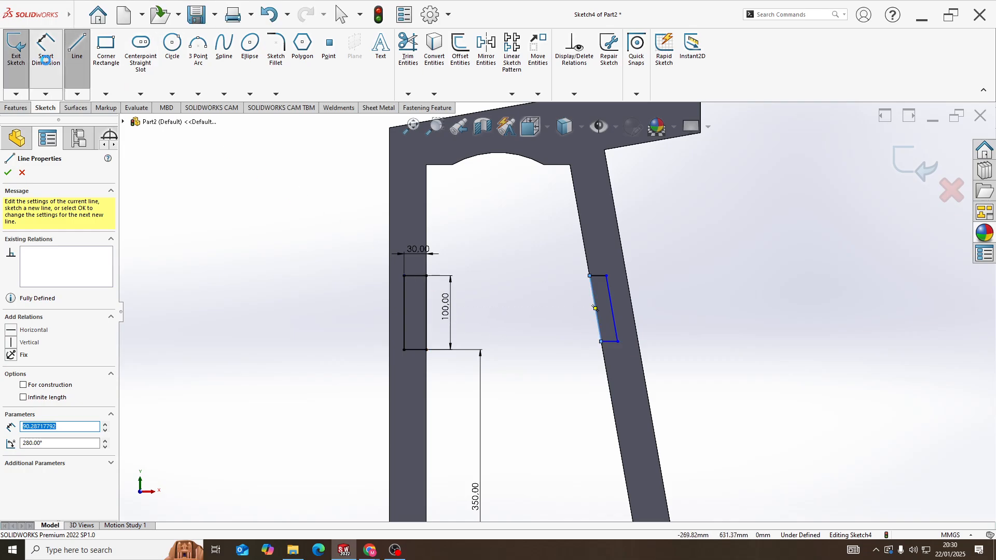
pyautogui.click(598, 276)
pyautogui.click(599, 260)
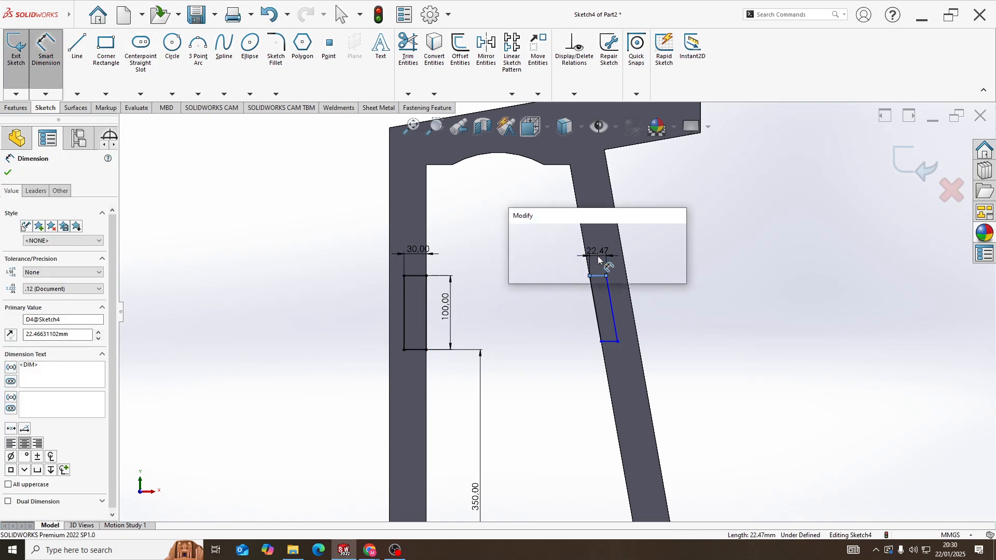
pyautogui.write('30')
pyautogui.press('Return')
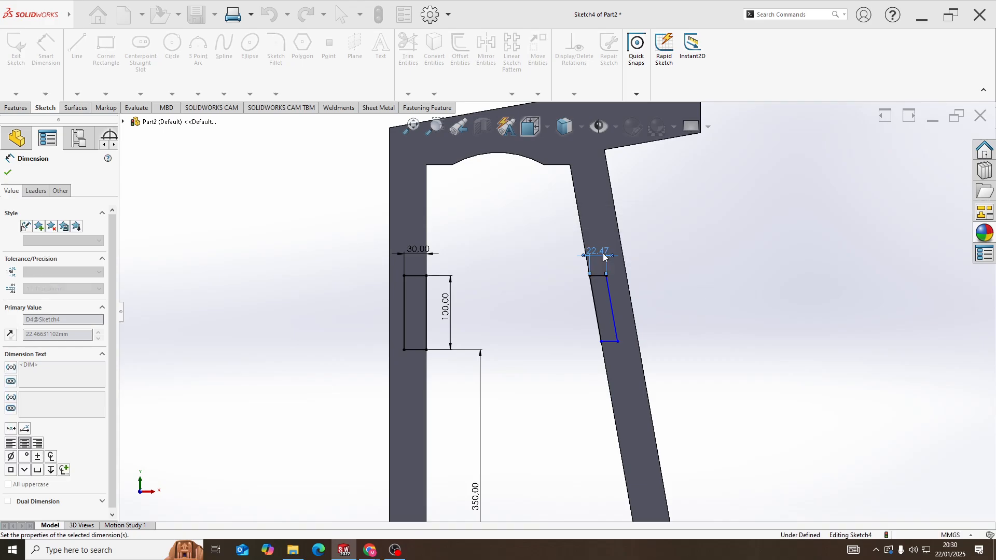
pyautogui.click(610, 343)
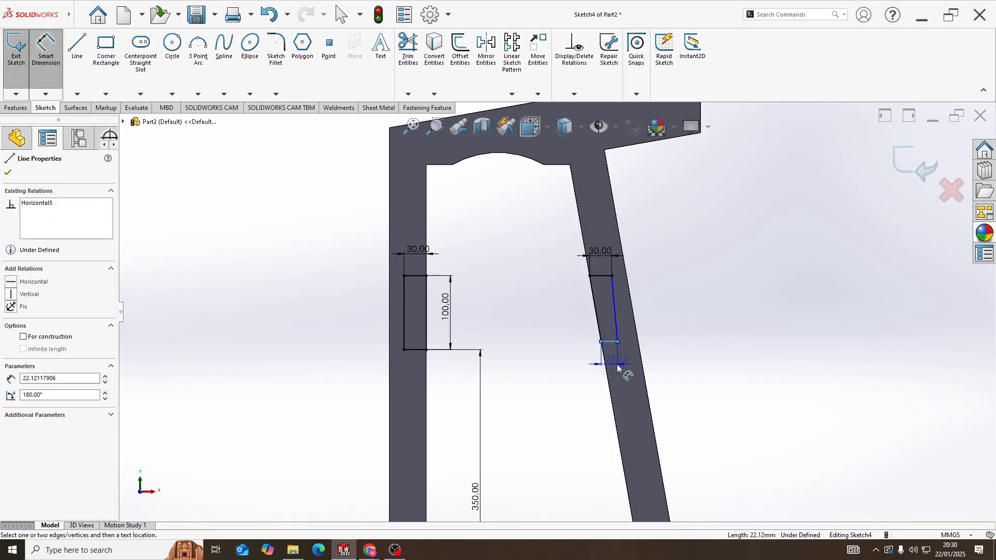
pyautogui.click(617, 364)
pyautogui.write('30')
pyautogui.press('Return')
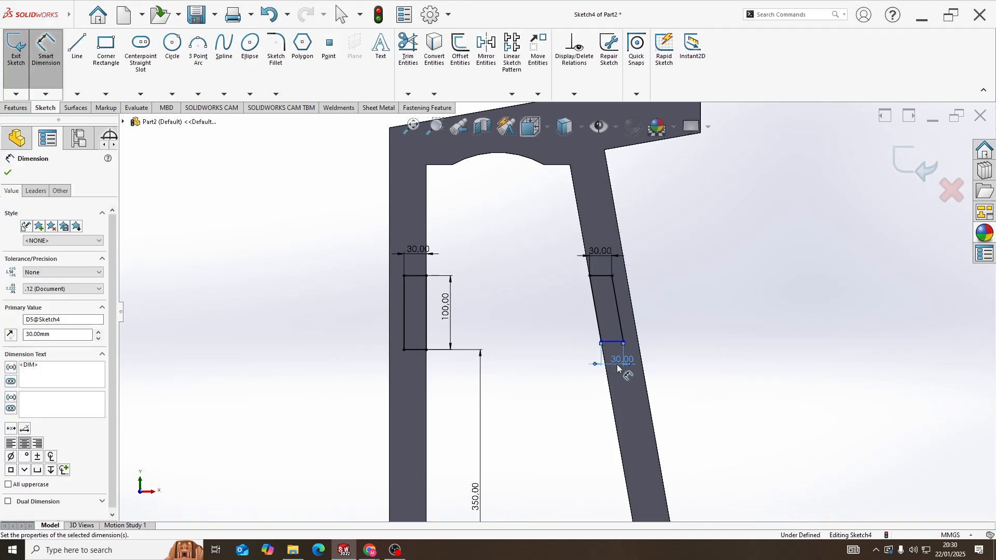
pyautogui.scroll(-3, 604, 308)
pyautogui.press('Escape')
# Dimension the vertical distance between the inclined leg outline's top and bottom lines as 100 mm
pyautogui.scroll(2, 589, 319)
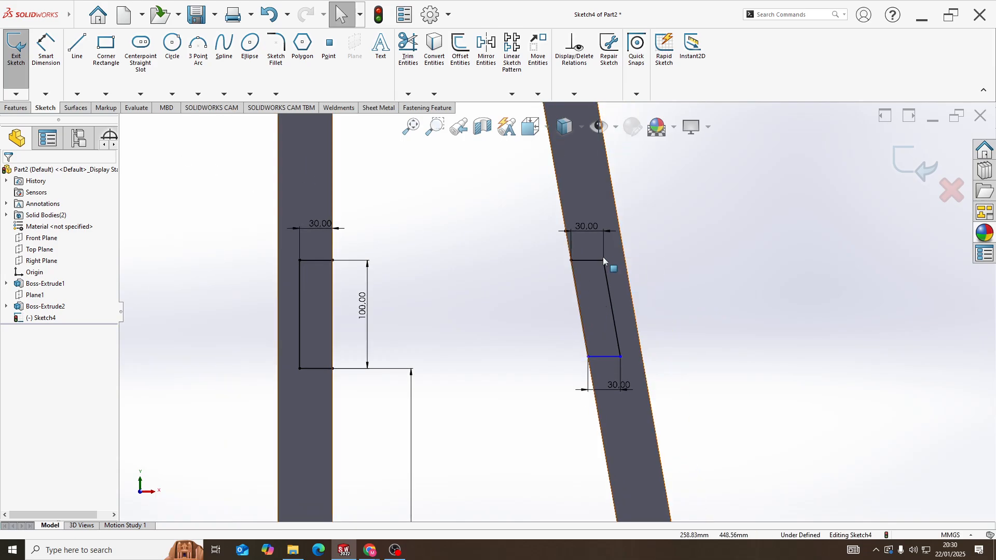
pyautogui.click(49, 66)
pyautogui.click(599, 261)
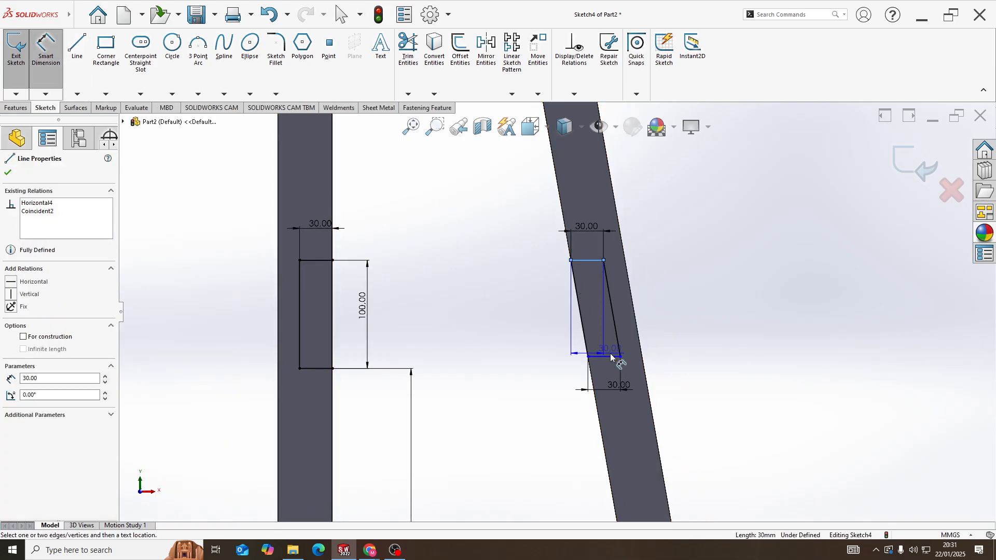
pyautogui.click(611, 357)
pyautogui.click(548, 328)
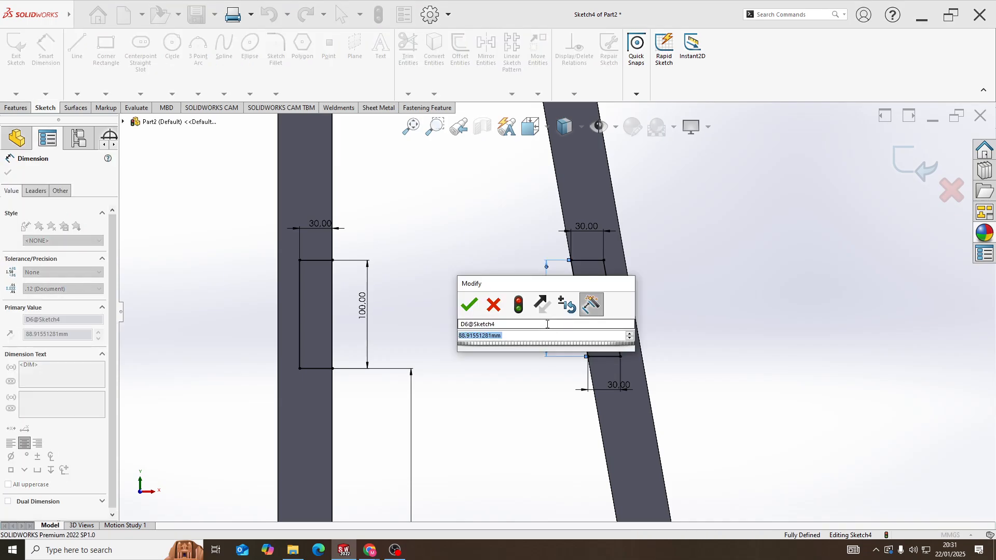
pyautogui.write('100')
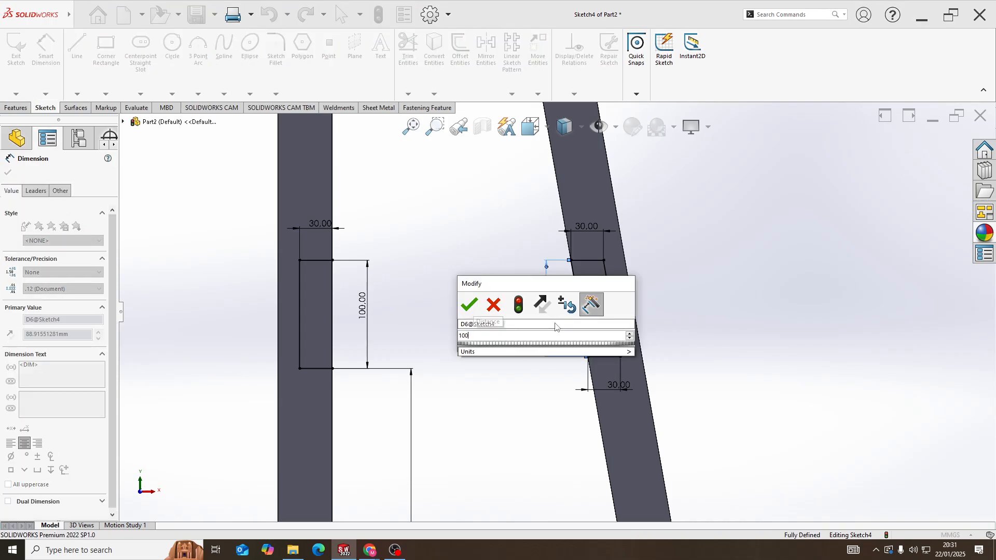
pyautogui.press('Return')
pyautogui.press('Escape')
# Check that the inclined outline's top and bottom lines align with the vertical leg rectangle's, and view the sketch from the front
pyautogui.click(581, 261)
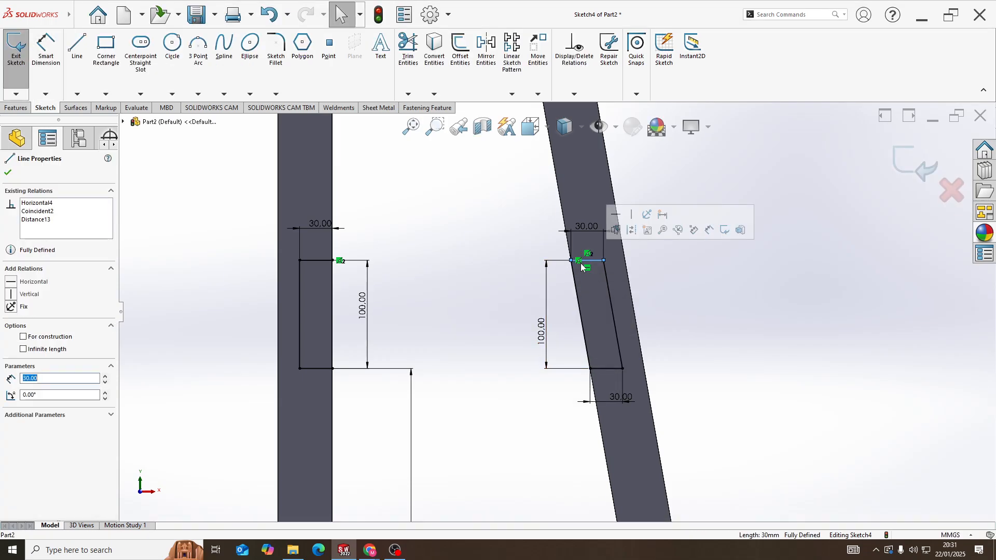
pyautogui.keyDown('ctrl'); pyautogui.click(317, 258); pyautogui.keyUp('ctrl')
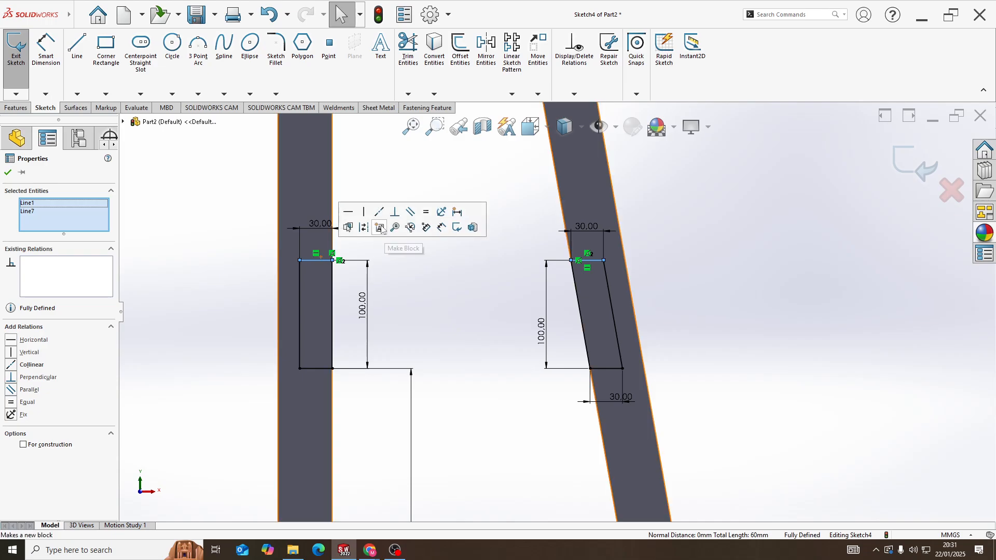
pyautogui.click(421, 322)
pyautogui.click(321, 369)
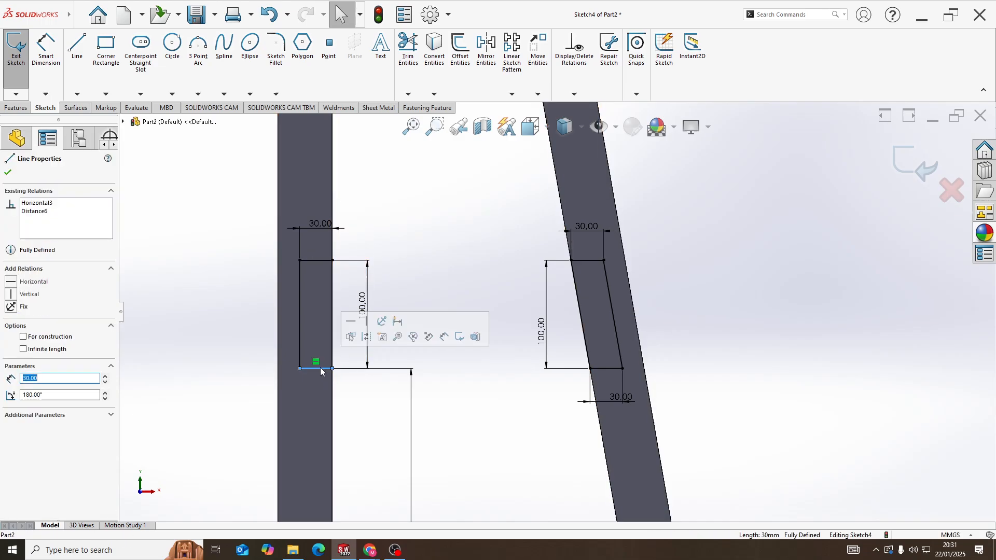
pyautogui.keyDown('ctrl'); pyautogui.click(607, 369); pyautogui.keyUp('ctrl')
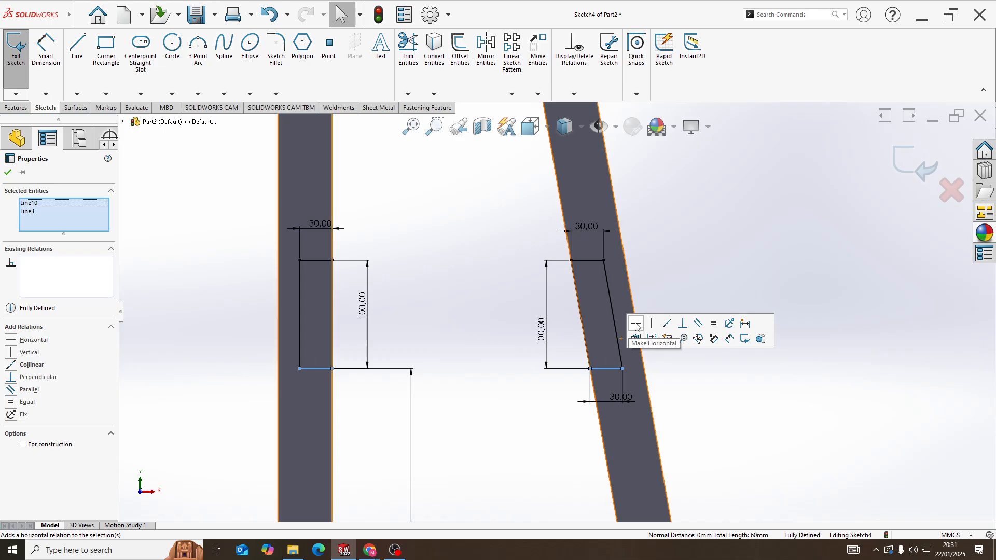
pyautogui.click(411, 381)
pyautogui.scroll(2, 528, 367)
pyautogui.scroll(5, 528, 367)
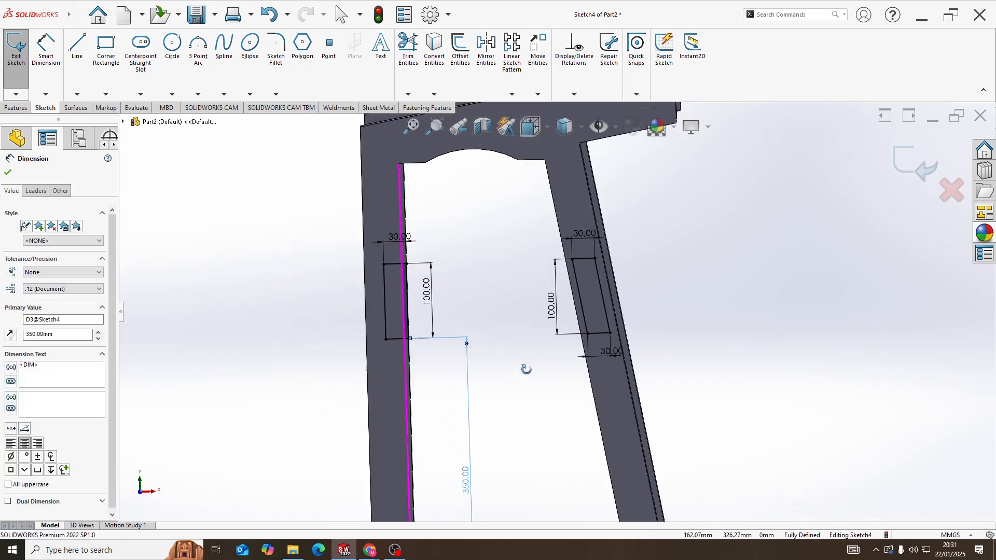
pyautogui.press('space')
pyautogui.click(441, 358)
pyautogui.scroll(3, 554, 293)
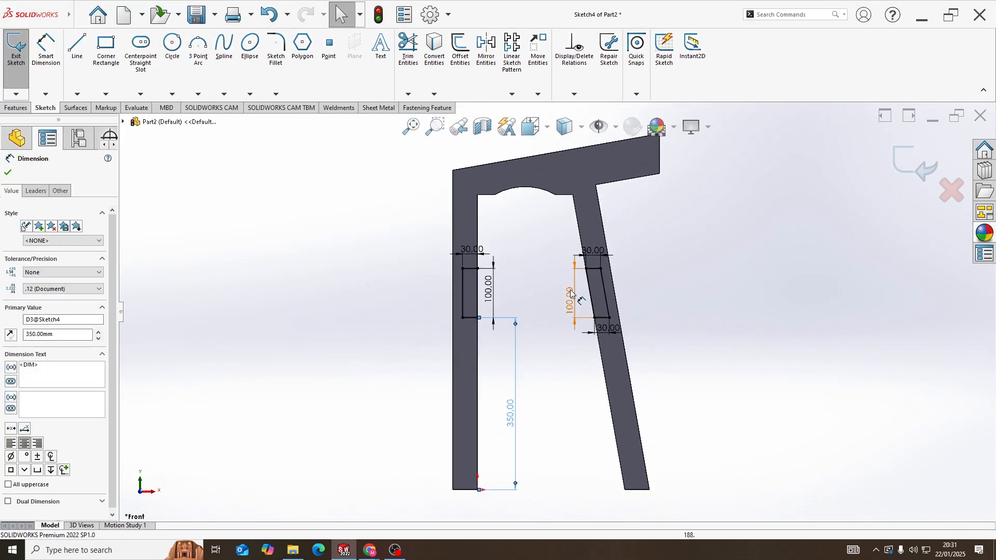
# Extrude both leg profiles Up To Surface to the second frame's inner face, with Merge result enabled
pyautogui.moveTo(553, 294)
pyautogui.mouseDown(button='middle')
pyautogui.moveTo(614, 335)
pyautogui.moveTo(612, 311)
pyautogui.moveTo(656, 327)
pyautogui.moveTo(710, 313)
pyautogui.mouseUp(button='middle')
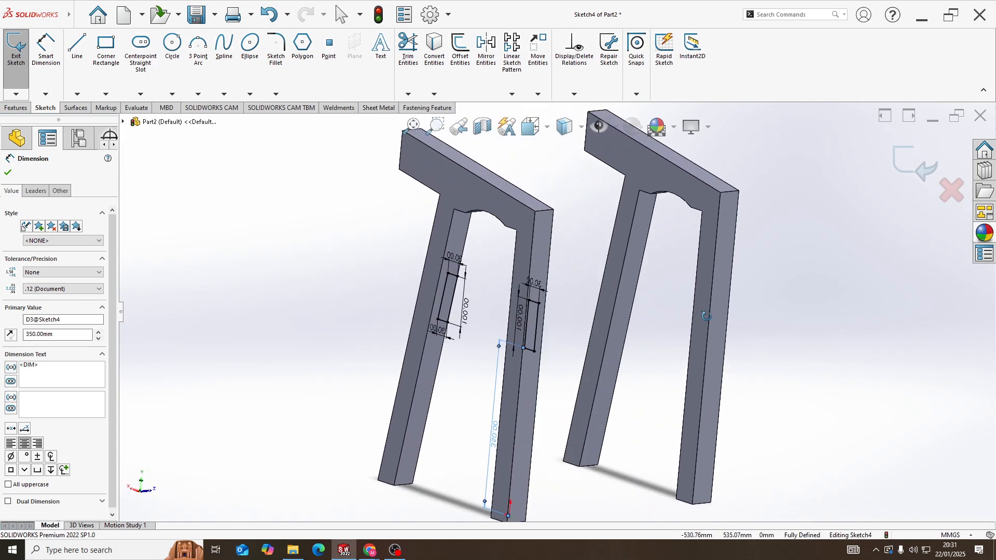
pyautogui.click(20, 109)
pyautogui.click(19, 49)
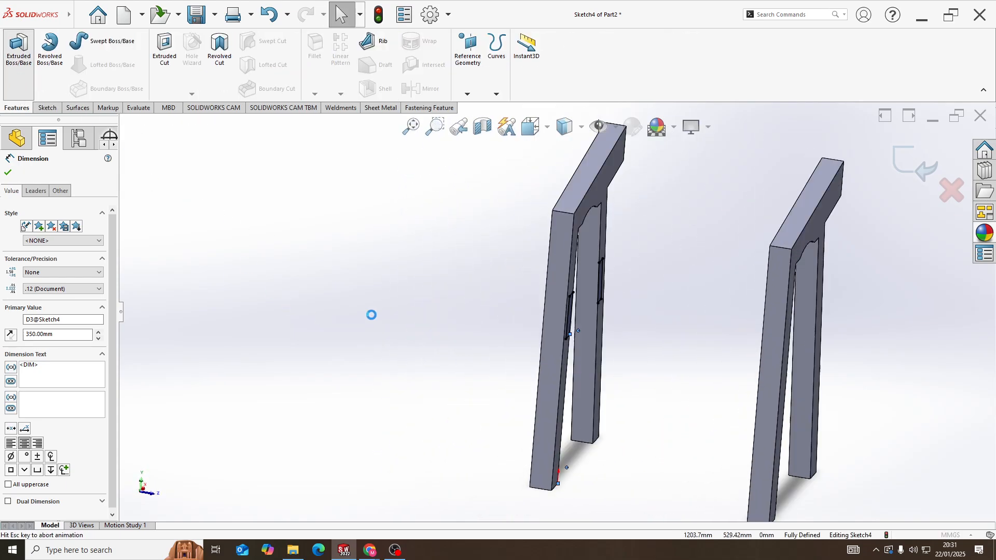
pyautogui.click(74, 236)
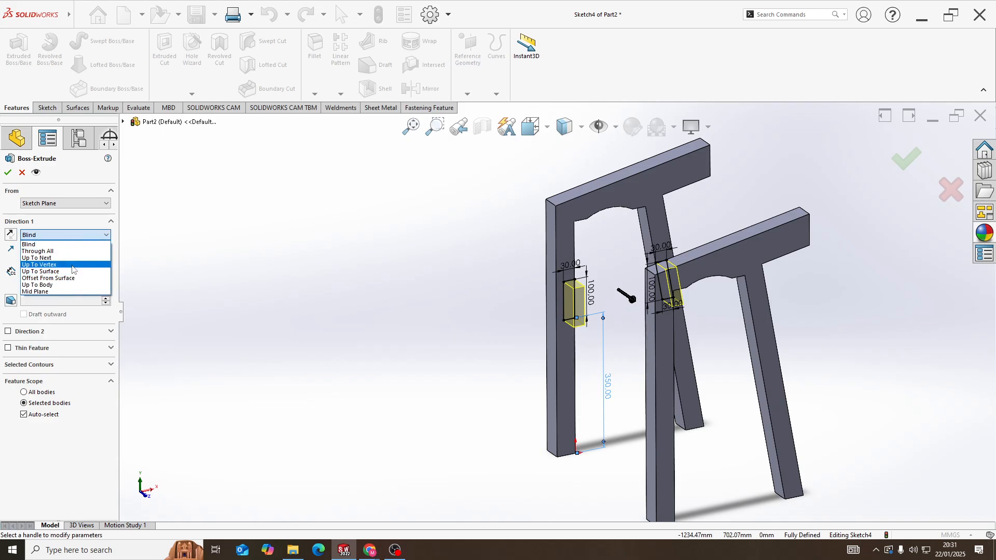
pyautogui.click(40, 272)
pyautogui.moveTo(612, 228); pyautogui.dragTo(630, 225, button='middle')
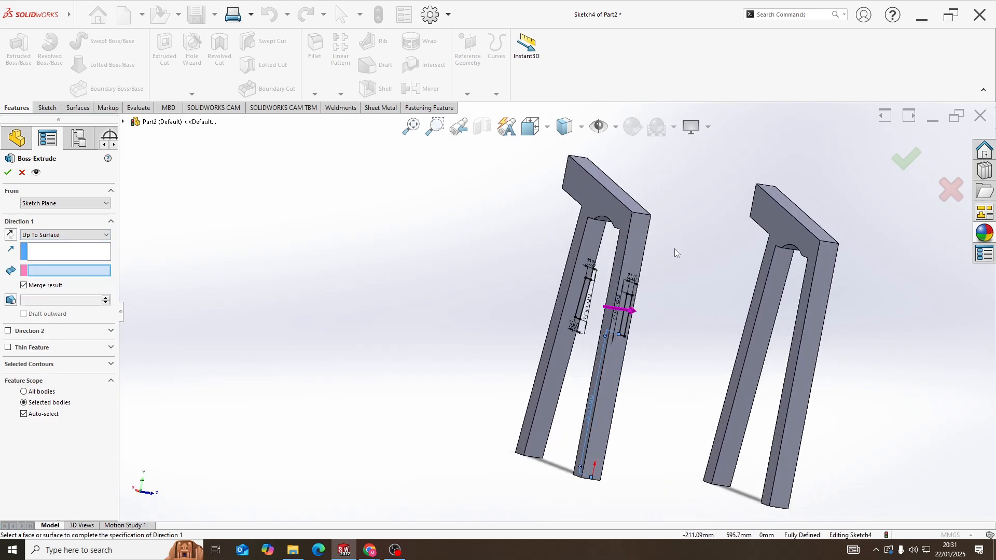
pyautogui.scroll(-5, 766, 358)
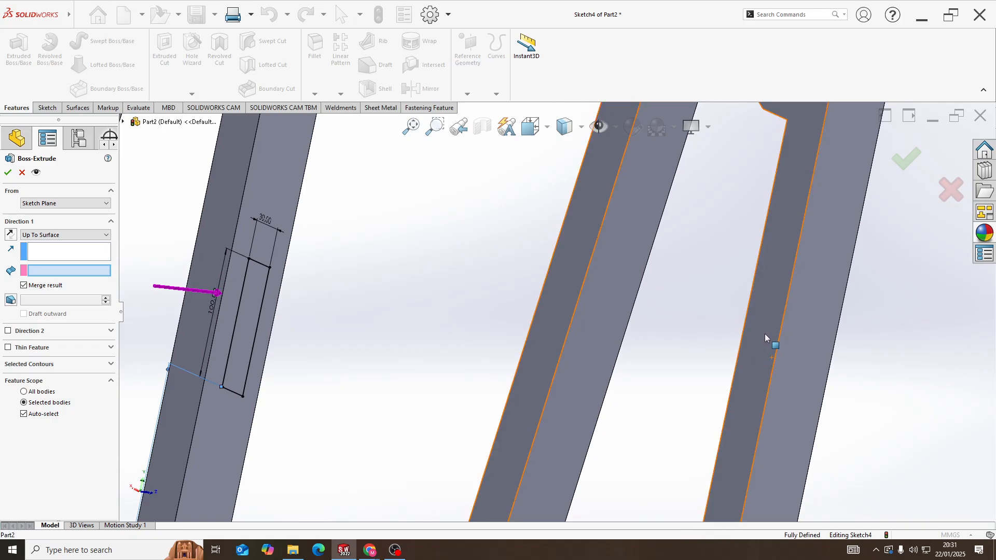
pyautogui.click(767, 339)
pyautogui.scroll(5, 749, 334)
pyautogui.scroll(-2, 734, 354)
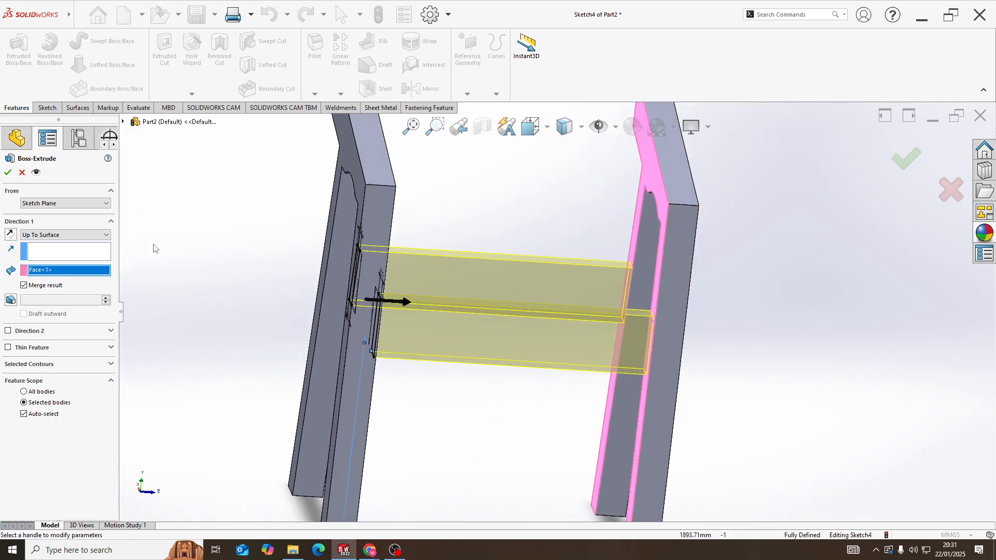
pyautogui.click(8, 173)
# Start a sketch on the top face of the rail joining the two vertical legs
pyautogui.moveTo(456, 318); pyautogui.dragTo(430, 300, button='middle')
pyautogui.scroll(3, 427, 288)
pyautogui.scroll(-1, 430, 289)
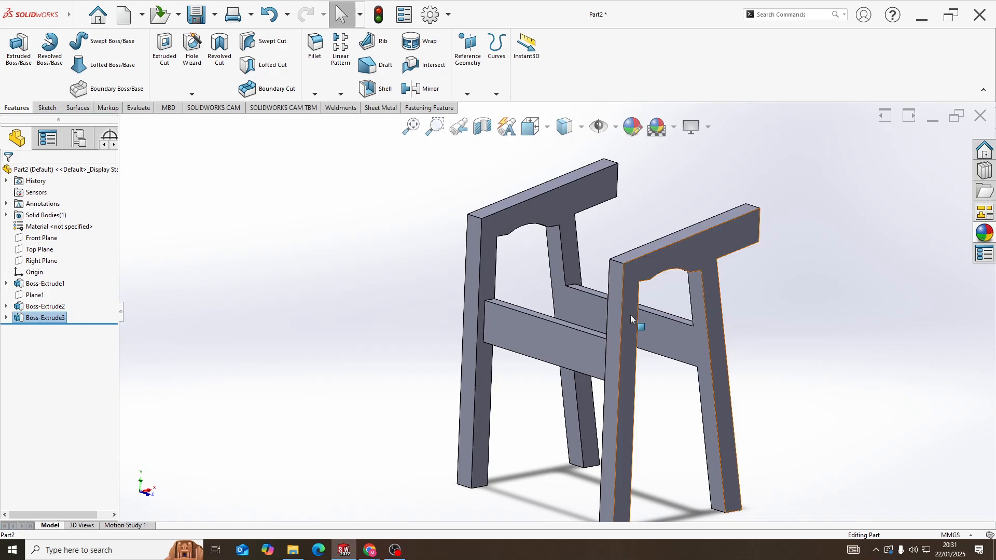
pyautogui.moveTo(630, 316); pyautogui.dragTo(578, 344, button='middle')
pyautogui.scroll(-4, 521, 302)
pyautogui.moveTo(521, 306); pyautogui.dragTo(463, 317, button='middle')
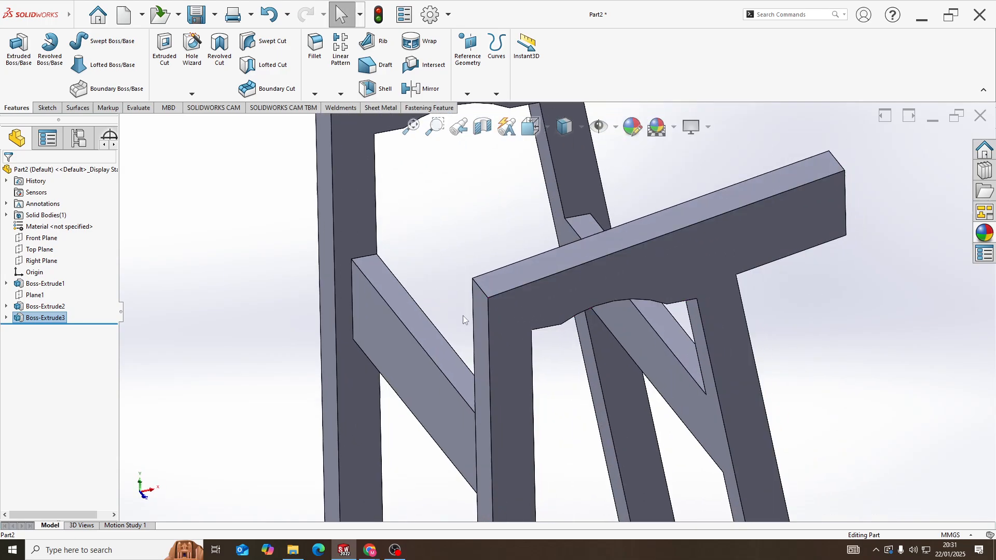
pyautogui.rightClick(419, 316)
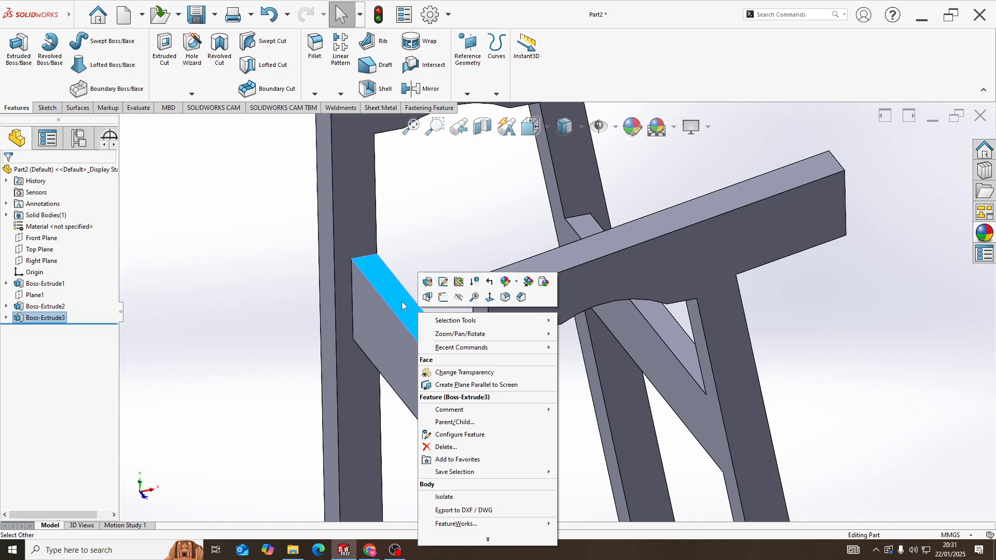
pyautogui.click(402, 305)
pyautogui.rightClick(393, 295)
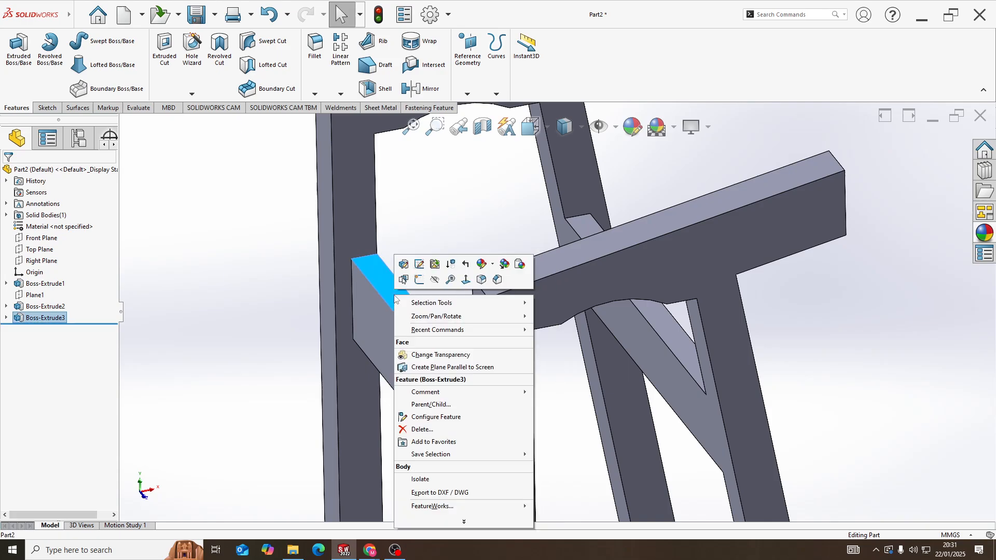
pyautogui.click(417, 280)
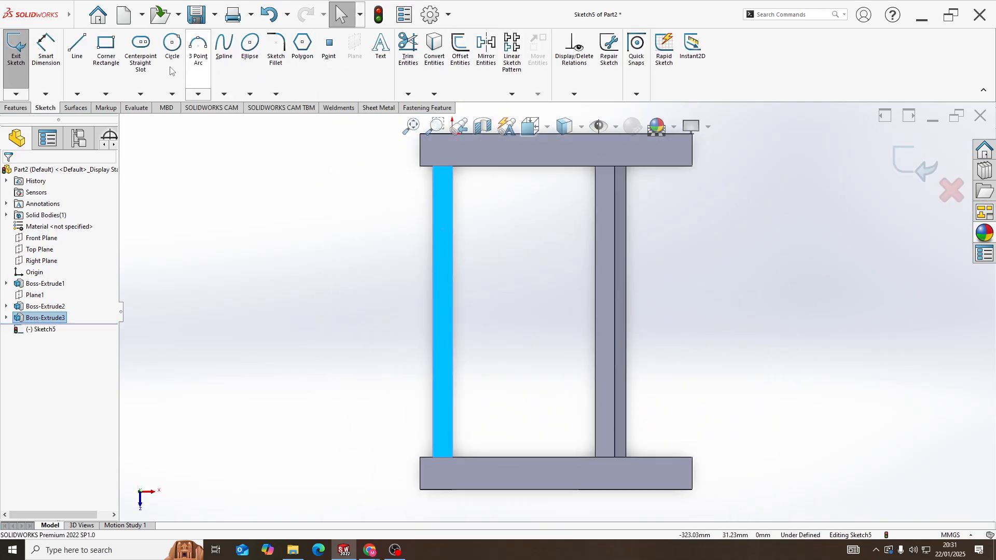
# Sketch a corner rectangle about 556 by 433 mm between the two frames, extending beyond both rails
pyautogui.click(106, 49)
pyautogui.click(380, 172)
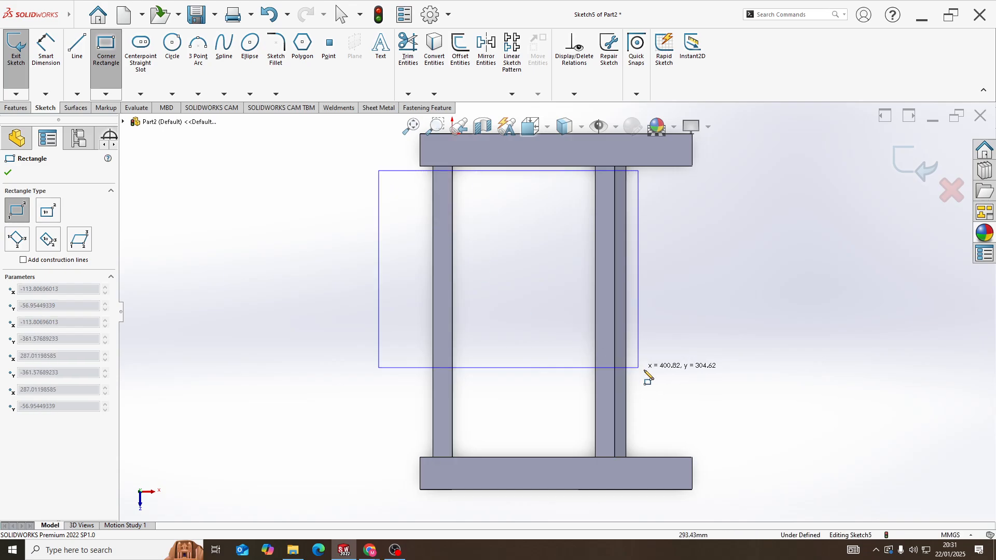
pyautogui.click(743, 460)
pyautogui.press('Escape')
# Make the rectangle's two long sides collinear with the inner edges of the two frames
pyautogui.scroll(-3, 450, 158)
pyautogui.scroll(-1, 450, 158)
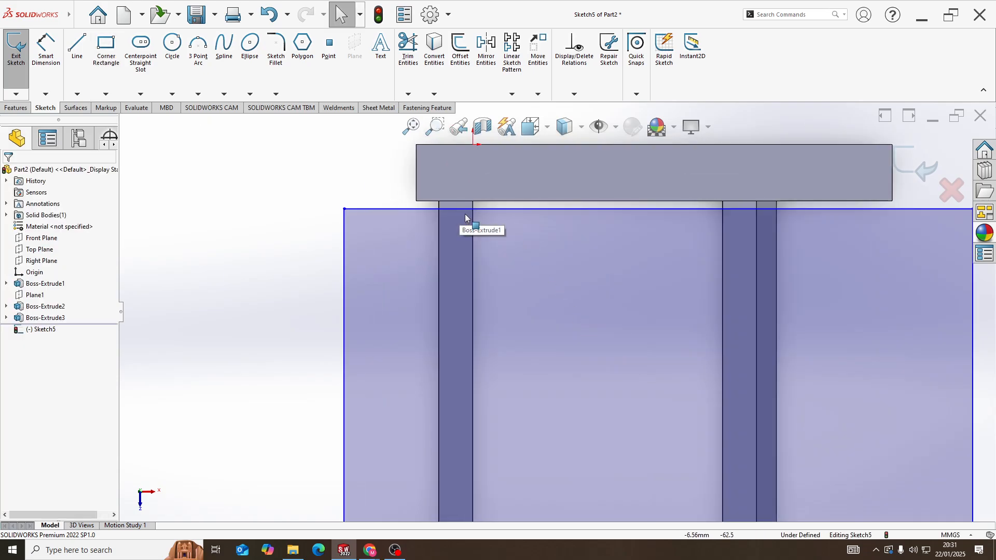
pyautogui.click(462, 209)
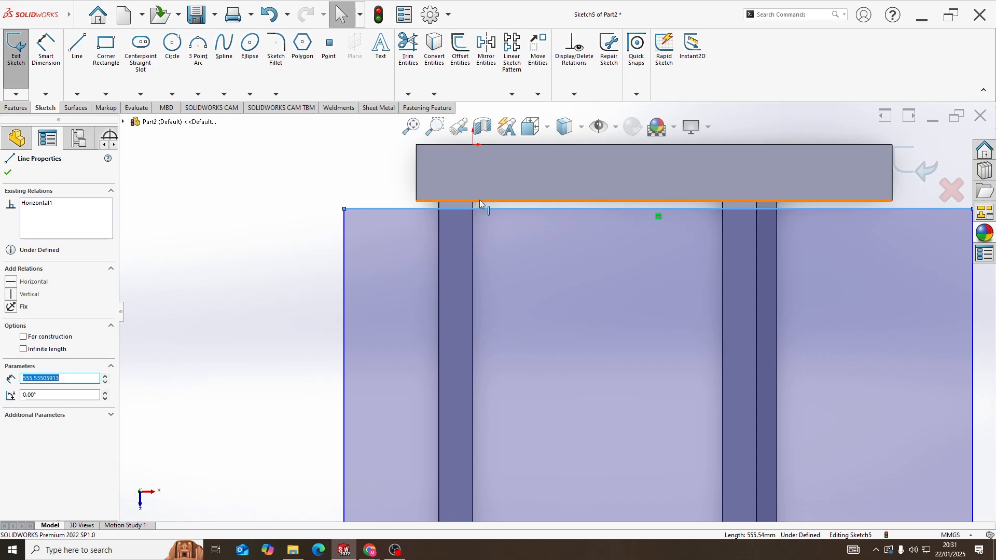
pyautogui.keyDown('ctrl'); pyautogui.click(479, 201); pyautogui.keyUp('ctrl')
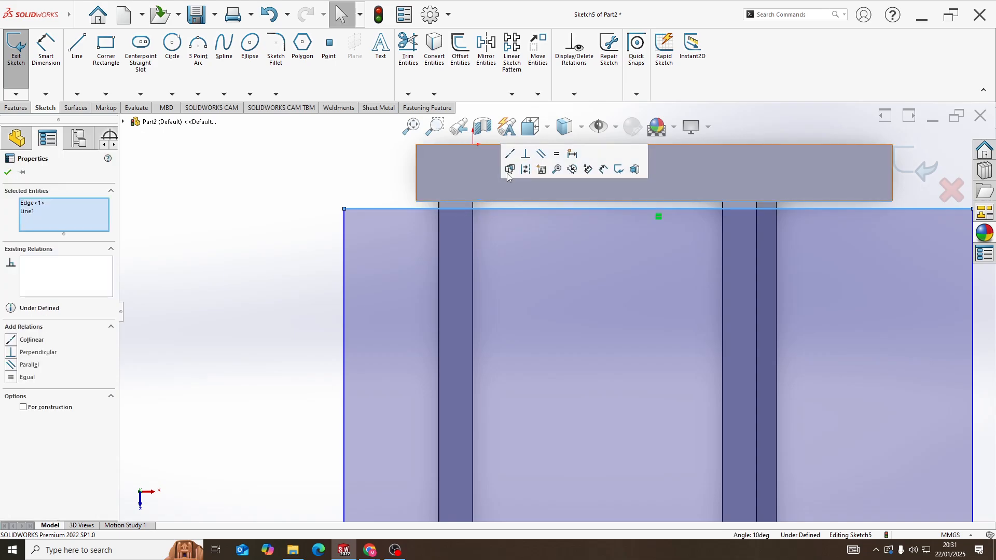
pyautogui.scroll(5, 521, 415)
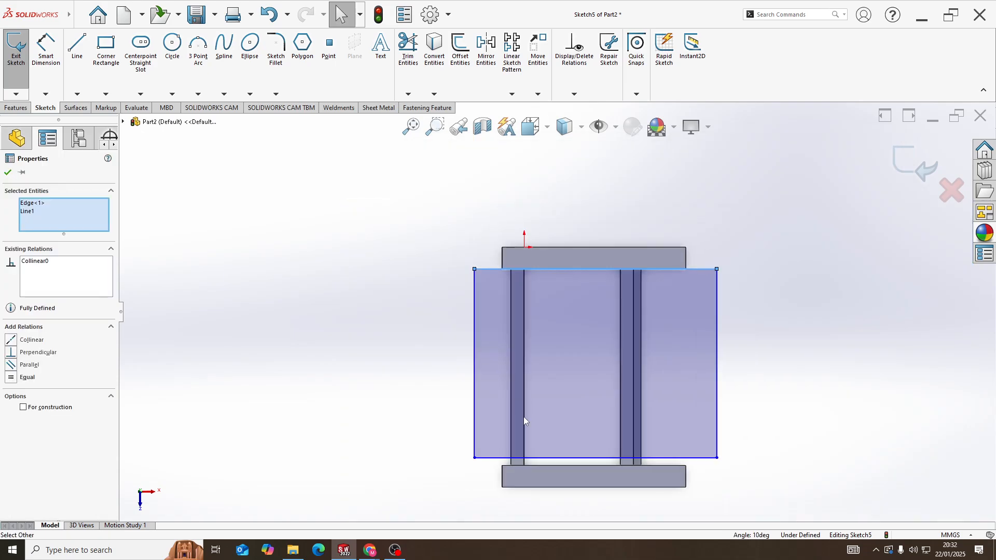
pyautogui.scroll(-3, 529, 380)
pyautogui.click(529, 308)
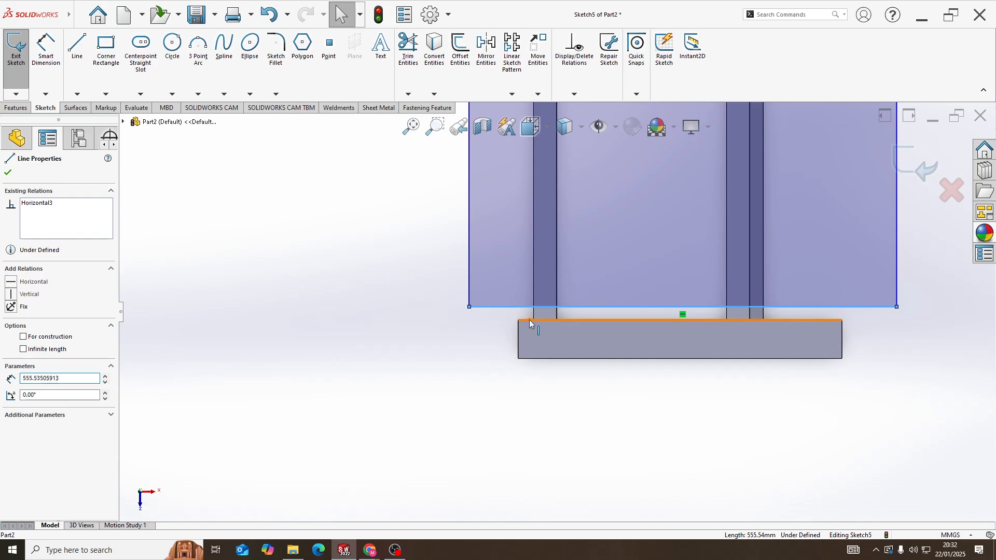
pyautogui.keyDown('ctrl'); pyautogui.click(530, 324); pyautogui.keyUp('ctrl')
pyautogui.click(568, 287)
pyautogui.scroll(3, 463, 285)
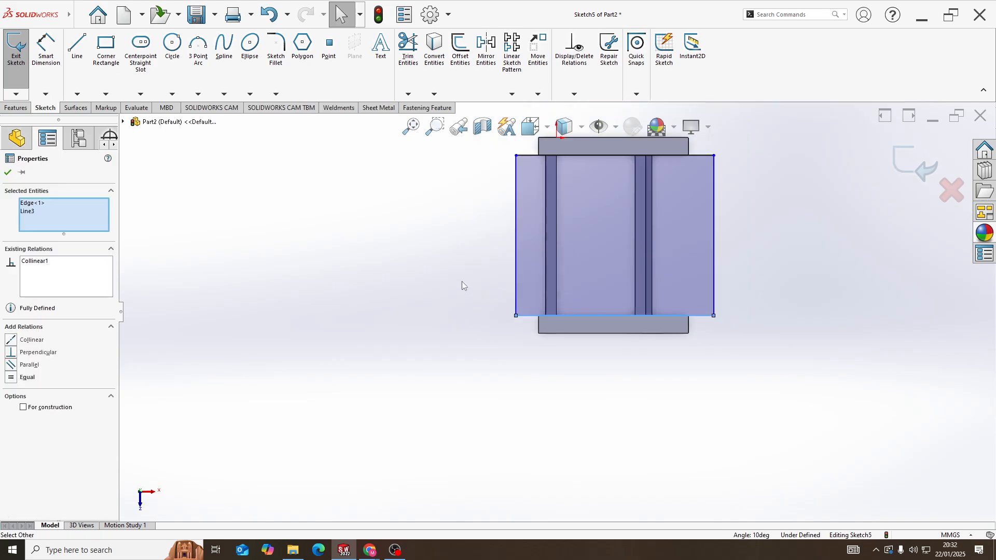
# Dimension the rectangle's short side 45 mm outward from the outer edge of the rail joining the vertical legs
pyautogui.click(46, 49)
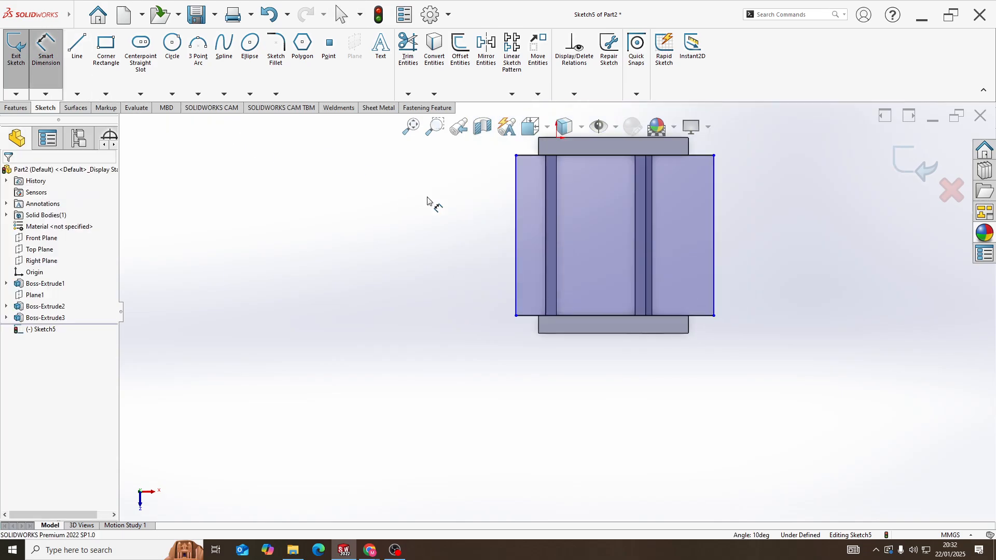
pyautogui.click(516, 228)
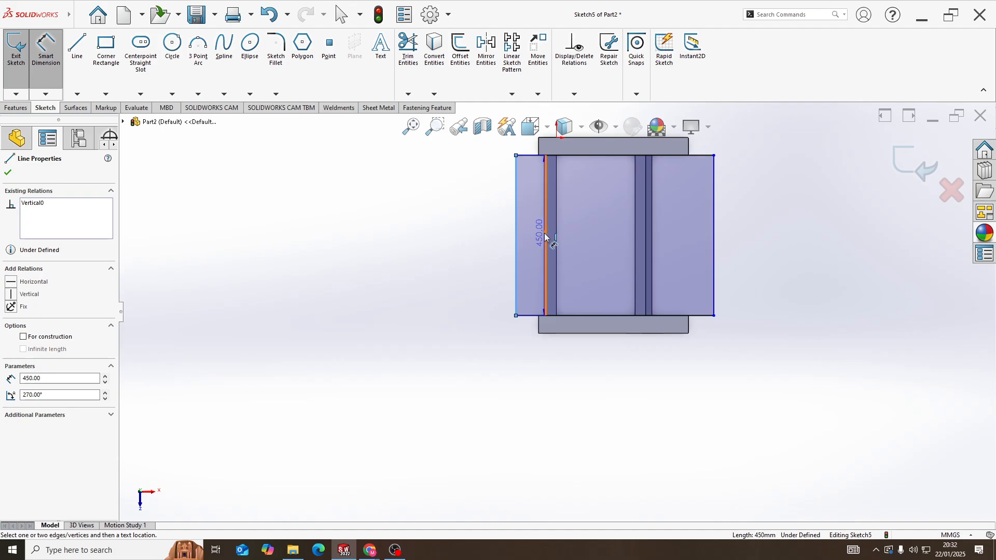
pyautogui.click(546, 236)
pyautogui.click(480, 233)
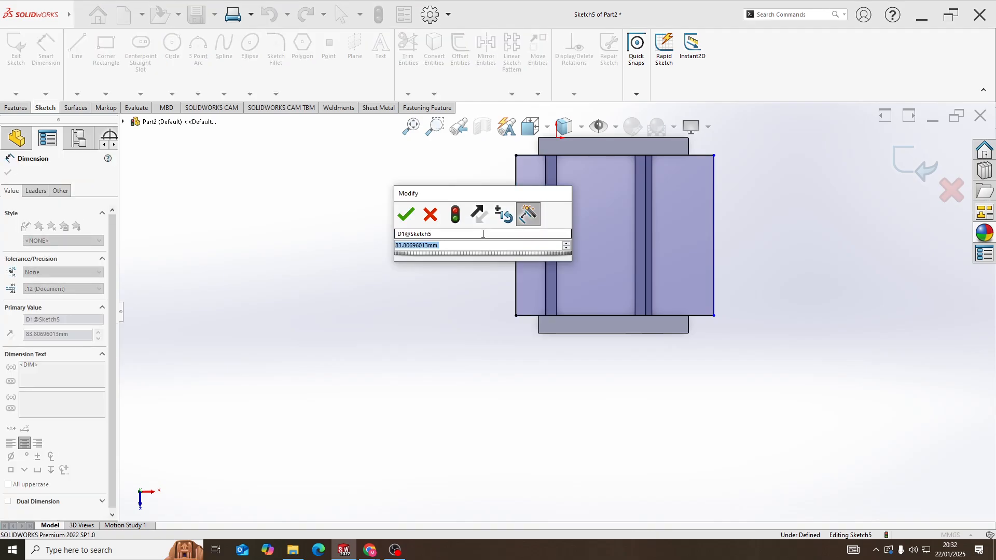
pyautogui.write('45')
pyautogui.press('Return')
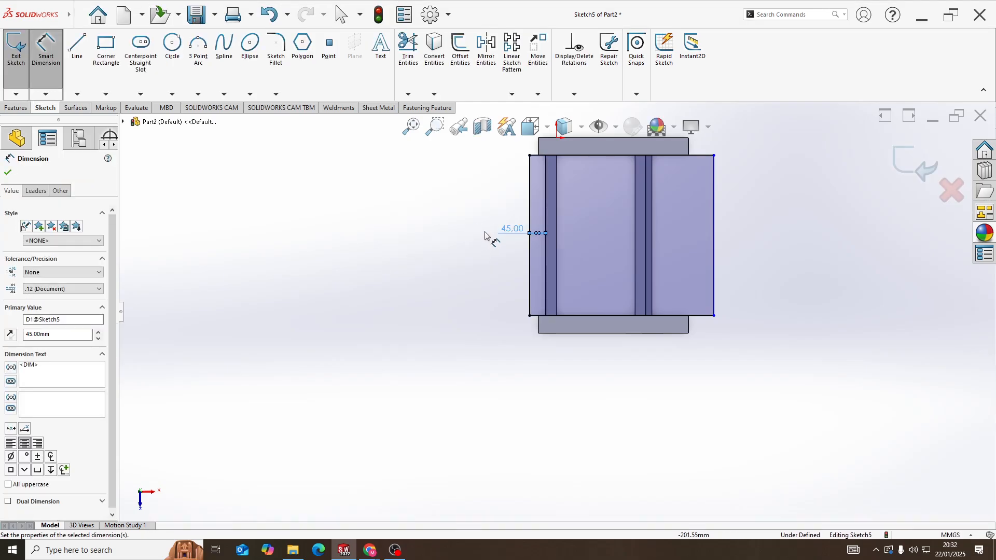
# Dimension the rectangle's opposite short side 30 mm outward from the outer edge of the slanted legs' rail
pyautogui.click(653, 232)
pyautogui.click(713, 234)
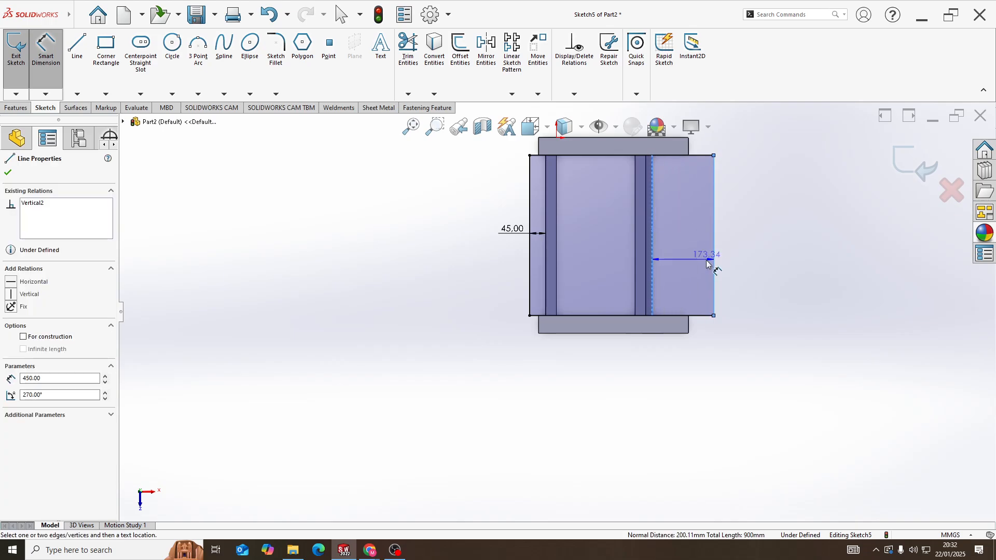
pyautogui.click(738, 241)
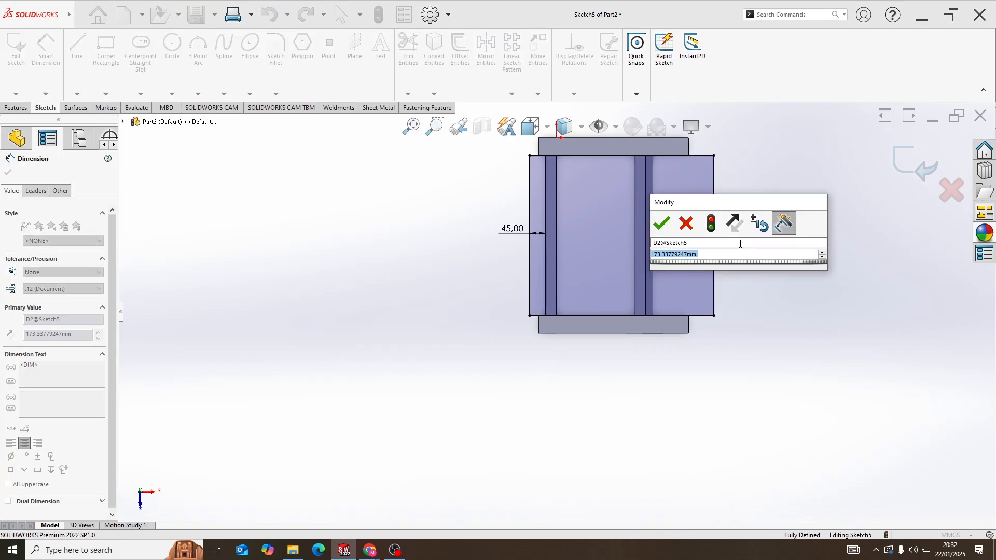
pyautogui.write('30')
pyautogui.press('Return')
# Extrude the seat rectangle upward as a 30 mm Blind boss with Merge result enabled
pyautogui.moveTo(716, 249); pyautogui.dragTo(652, 164, button='middle')
pyautogui.click(11, 107)
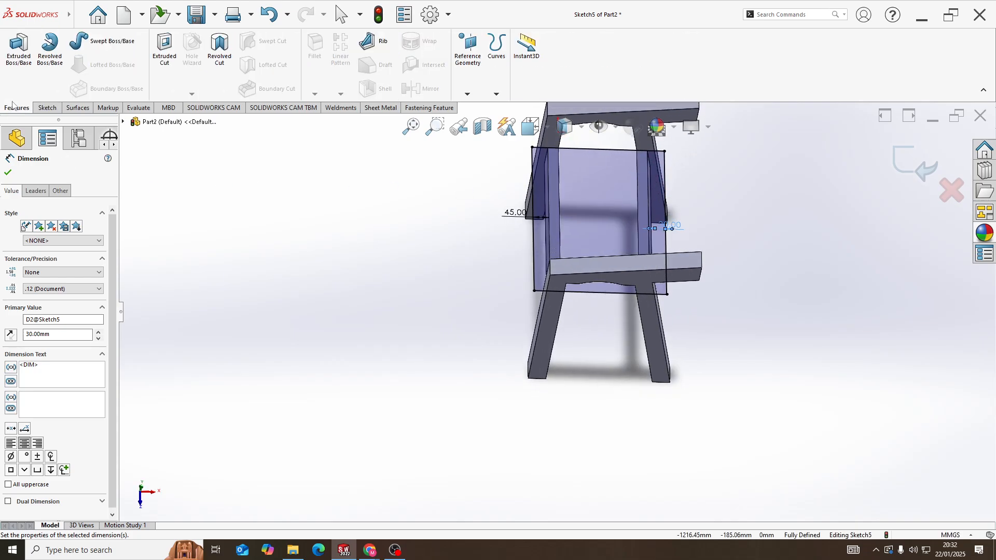
pyautogui.click(18, 48)
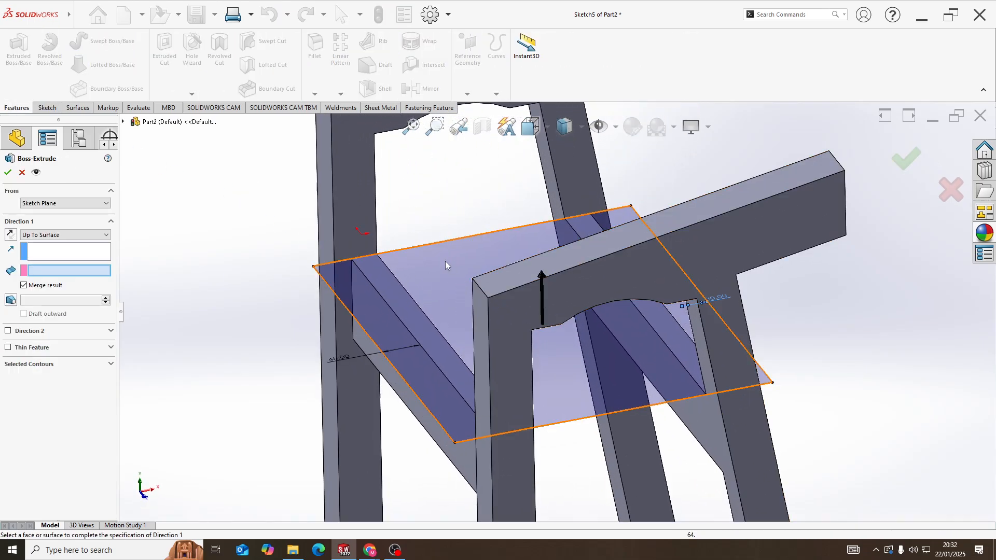
pyautogui.click(78, 235)
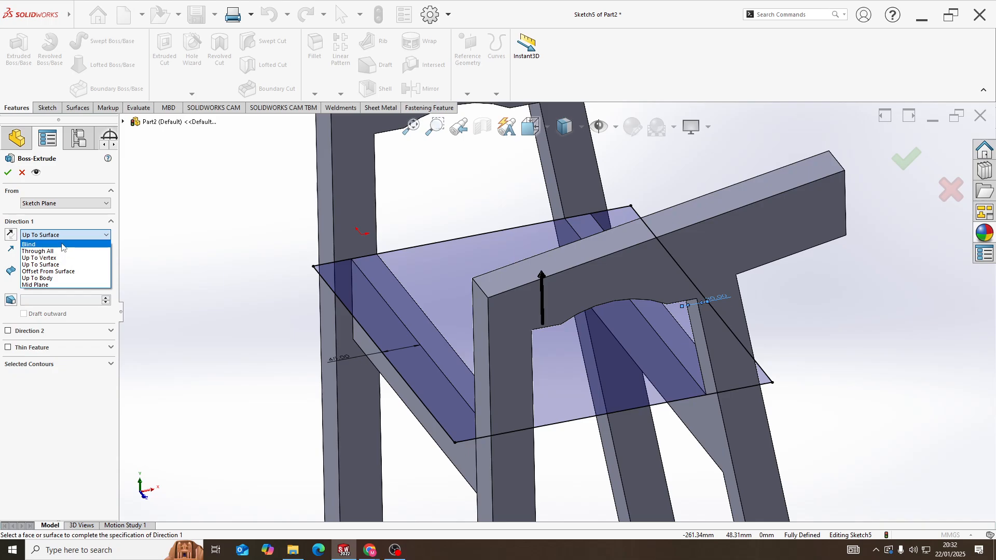
pyautogui.click(41, 244)
pyautogui.scroll(4, 496, 288)
pyautogui.moveTo(500, 288); pyautogui.dragTo(476, 249, button='middle')
pyautogui.scroll(-1, 474, 258)
pyautogui.click(106, 275)
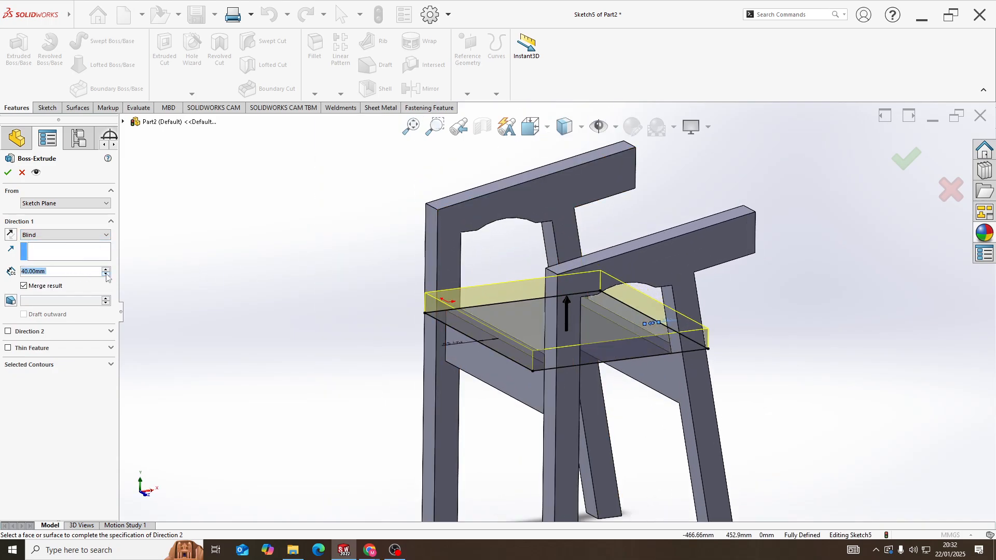
pyautogui.click(106, 275)
pyautogui.moveTo(365, 289); pyautogui.dragTo(380, 304, button='middle')
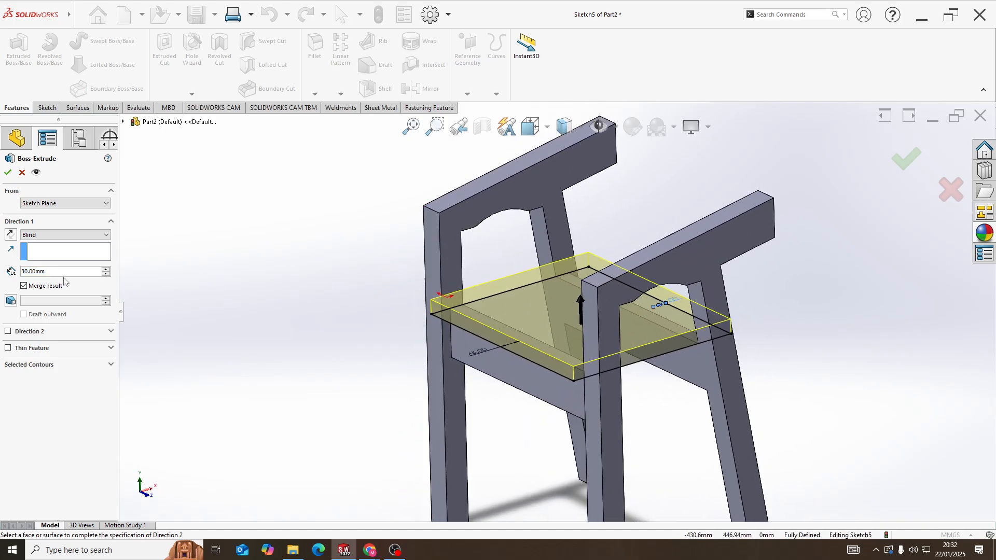
pyautogui.click(7, 174)
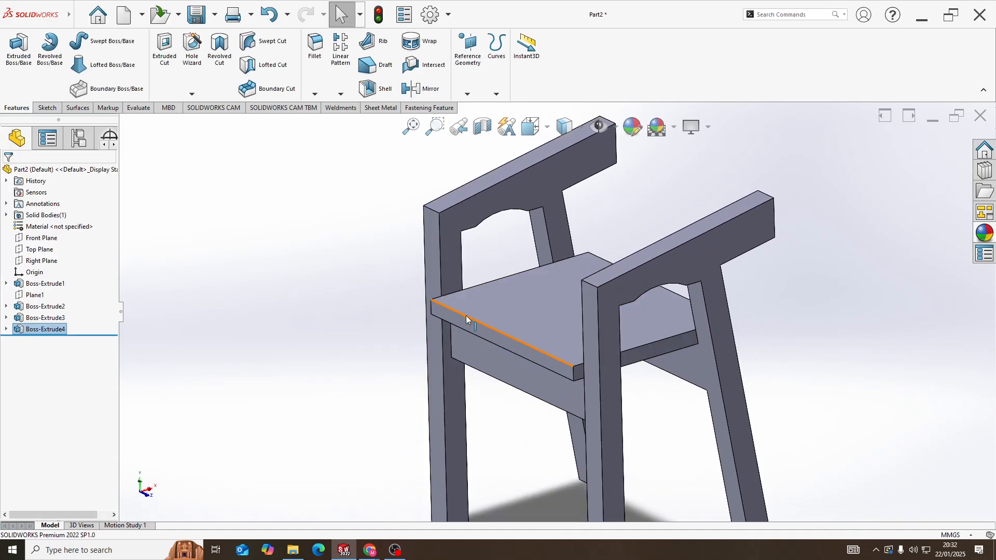
# Create a reference plane coincident with the top end edge of the first frame's armrest and perpendicular to the Right Plane
pyautogui.moveTo(465, 315); pyautogui.dragTo(576, 280, button='middle')
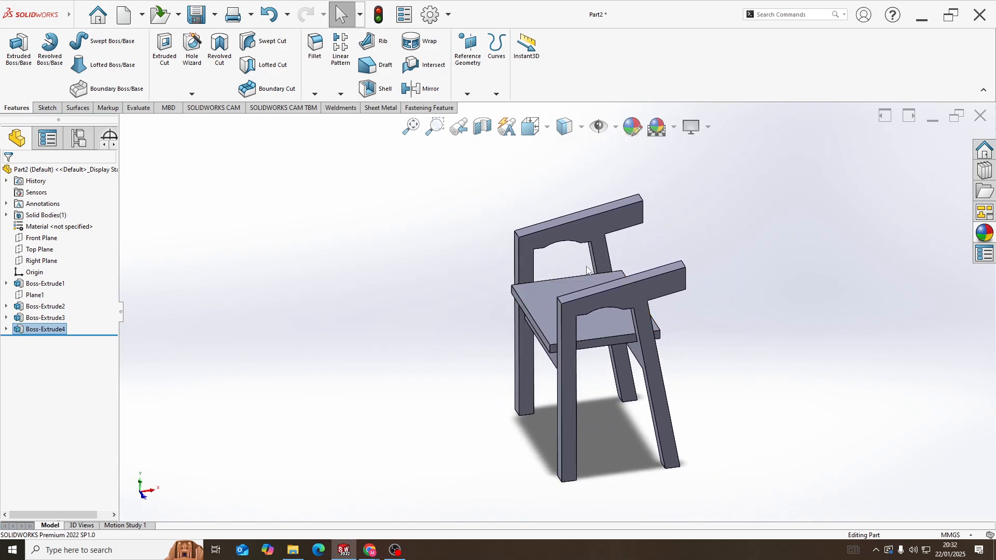
pyautogui.scroll(2, 586, 274)
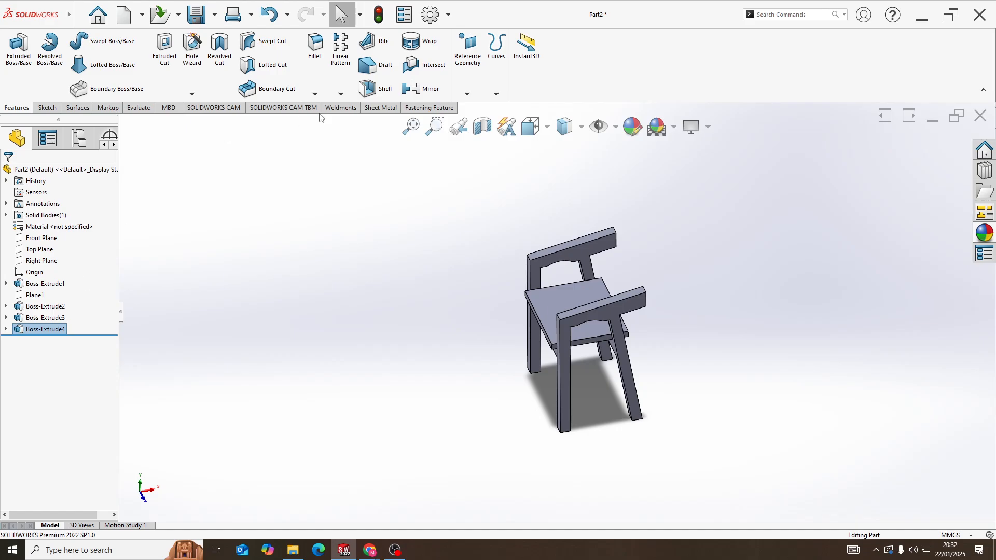
pyautogui.click(466, 86)
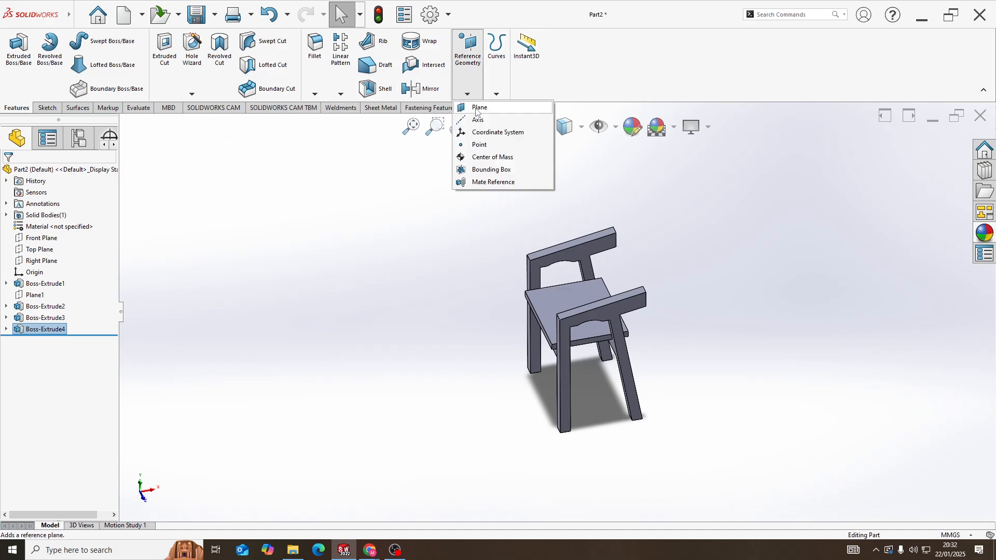
pyautogui.click(476, 104)
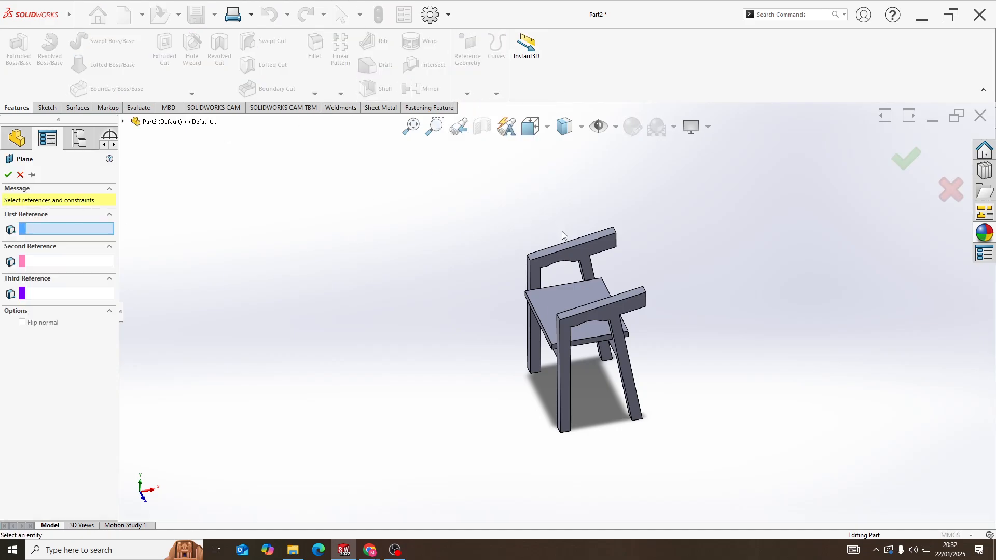
pyautogui.scroll(-5, 562, 235)
pyautogui.scroll(-5, 695, 264)
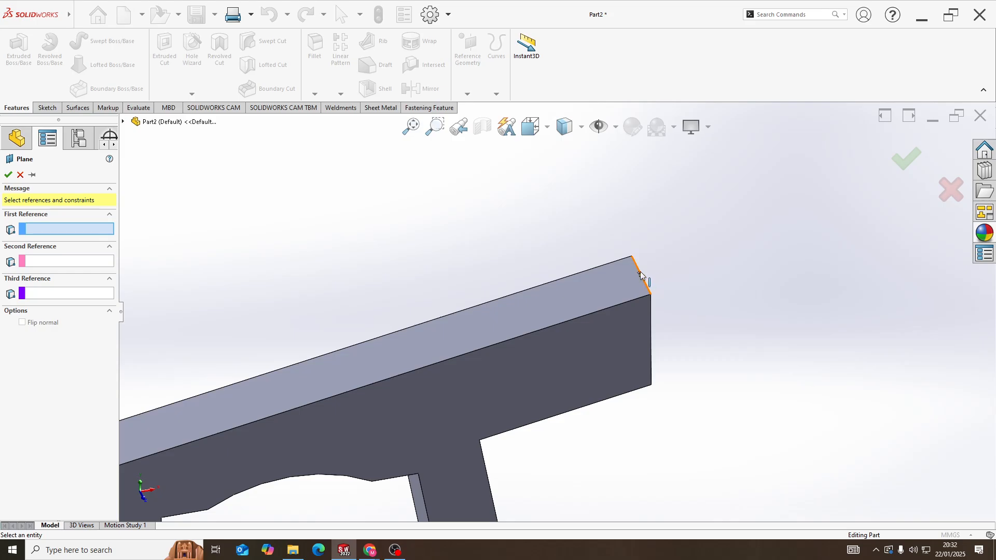
pyautogui.click(639, 274)
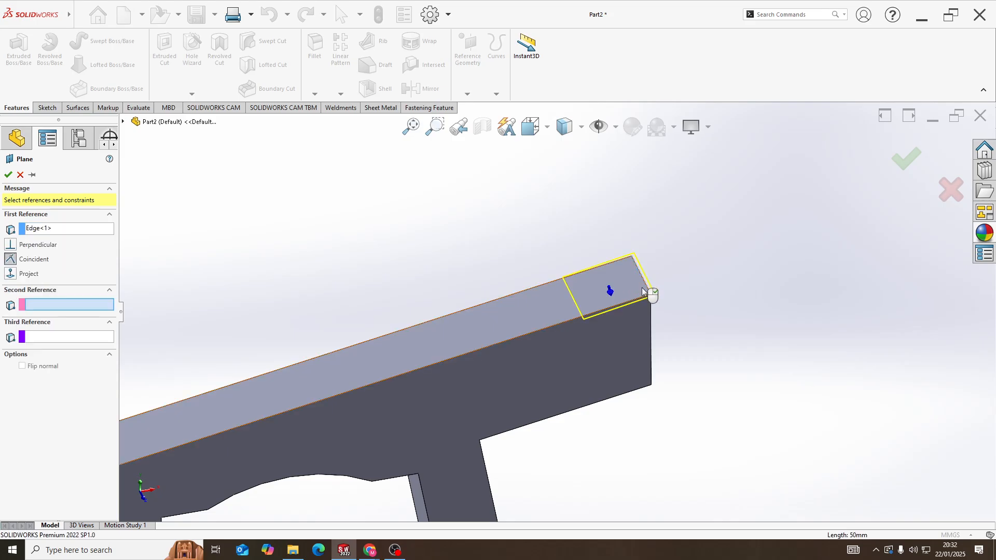
pyautogui.moveTo(641, 284); pyautogui.dragTo(637, 294, button='middle')
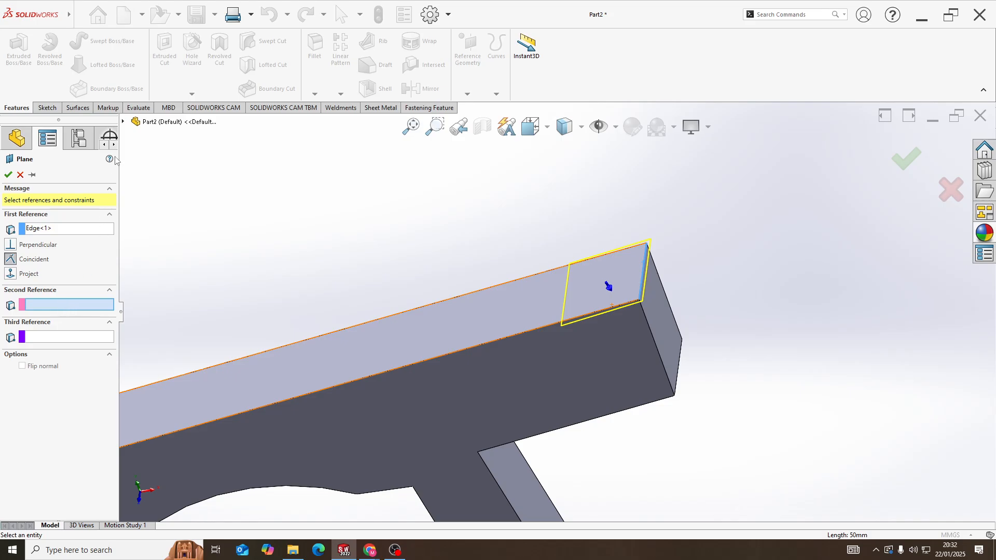
pyautogui.click(123, 121)
pyautogui.scroll(5, 563, 311)
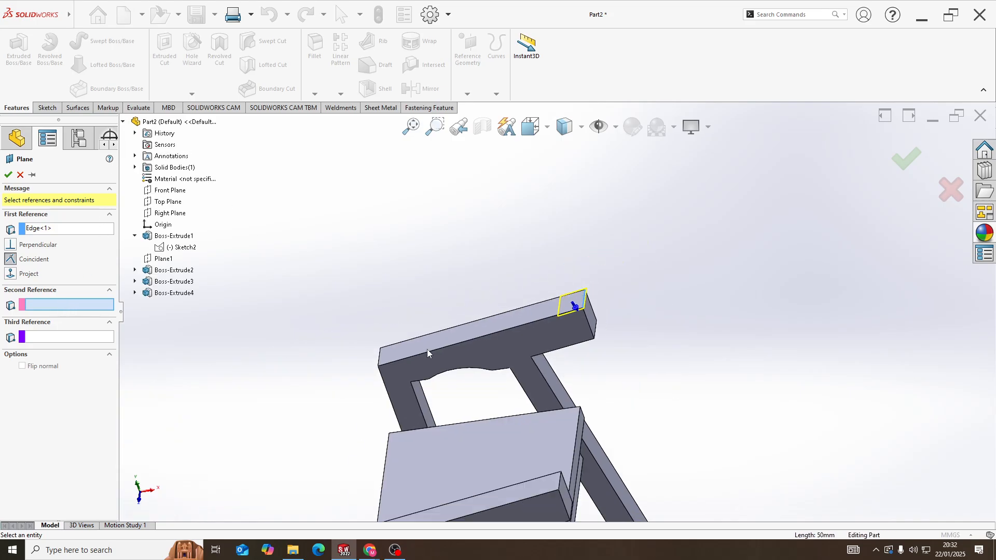
pyautogui.click(169, 213)
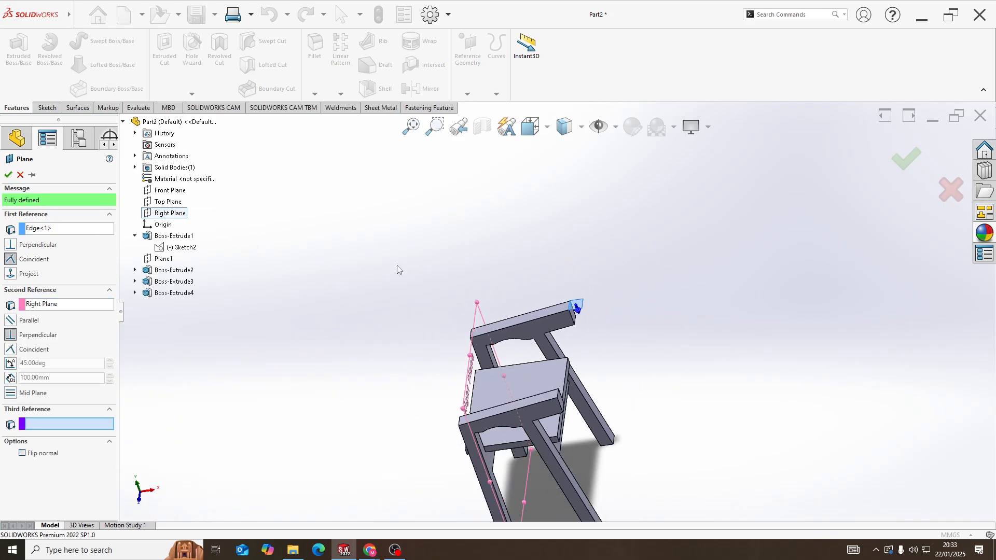
pyautogui.scroll(-4, 578, 316)
pyautogui.moveTo(510, 319); pyautogui.dragTo(522, 310, button='middle')
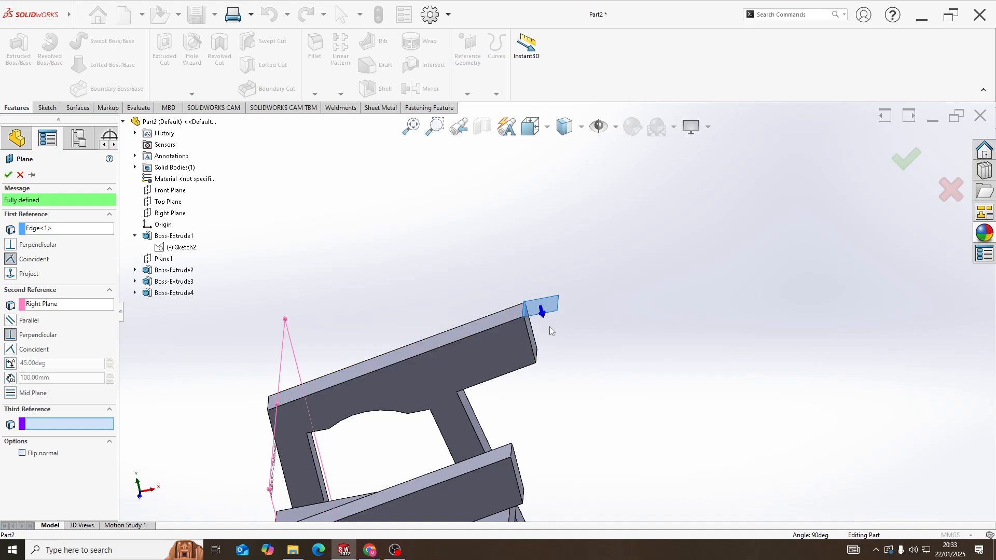
pyautogui.click(8, 175)
# Start a sketch on the new plane at the armrest's end and view it face-on
pyautogui.moveTo(376, 276); pyautogui.dragTo(589, 360, button='middle')
pyautogui.rightClick(539, 286)
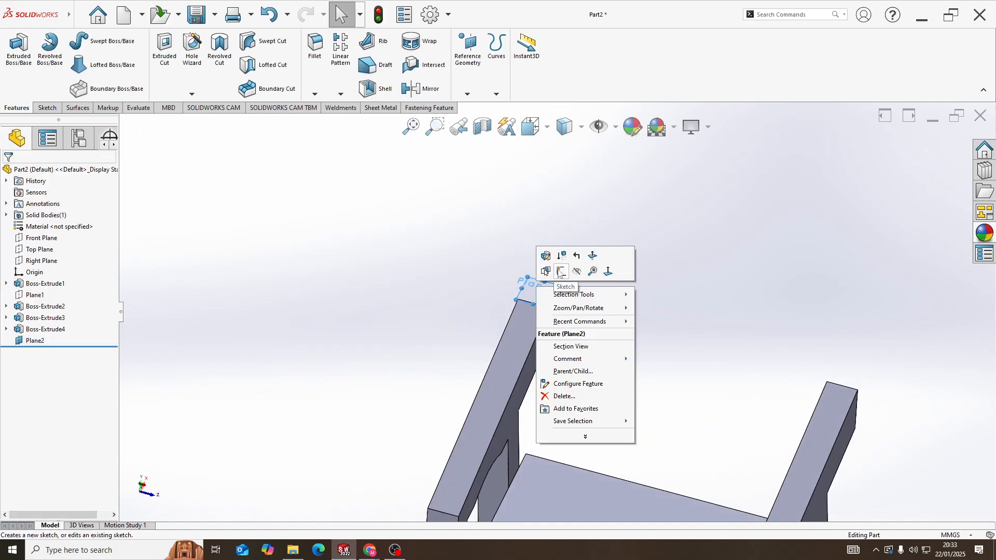
pyautogui.click(559, 272)
pyautogui.moveTo(554, 287)
pyautogui.mouseDown(button='middle')
pyautogui.moveTo(637, 284)
pyautogui.moveTo(729, 239)
pyautogui.moveTo(737, 263)
pyautogui.mouseUp(button='middle')
pyautogui.press('space')
pyautogui.click(410, 334)
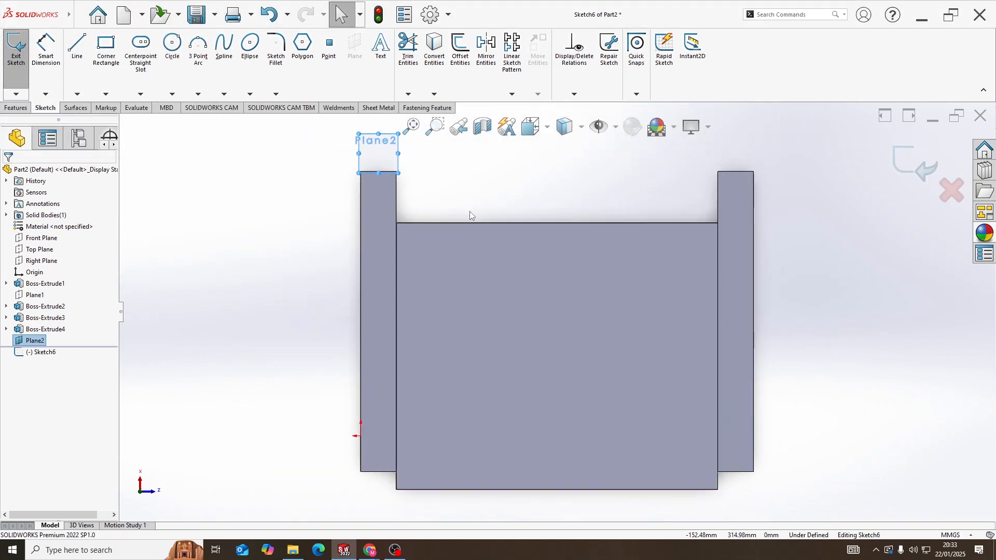
pyautogui.scroll(1, 483, 209)
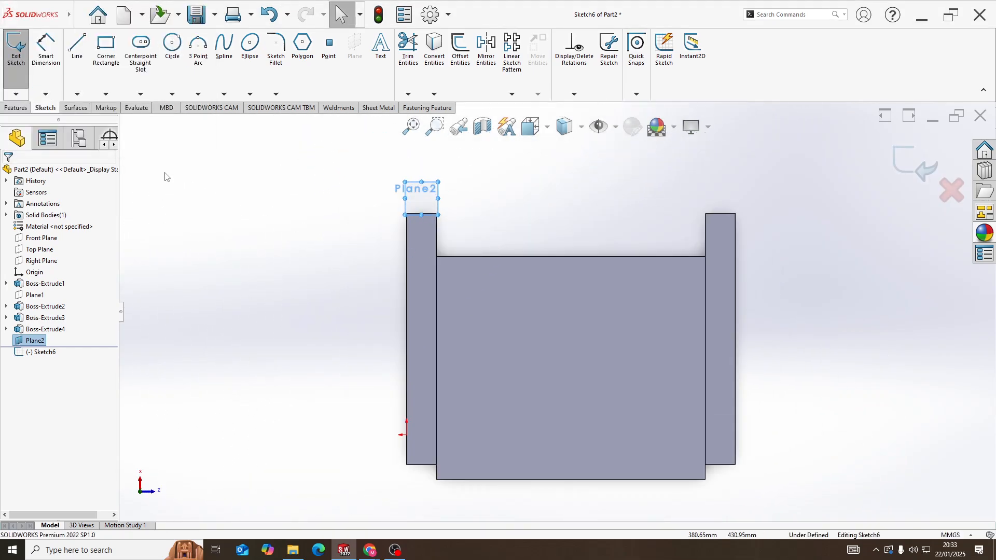
# Sketch a three-point arc of about 348 mm radius between the outer end corners of the two armrests, bulging away from the seat
pyautogui.click(199, 49)
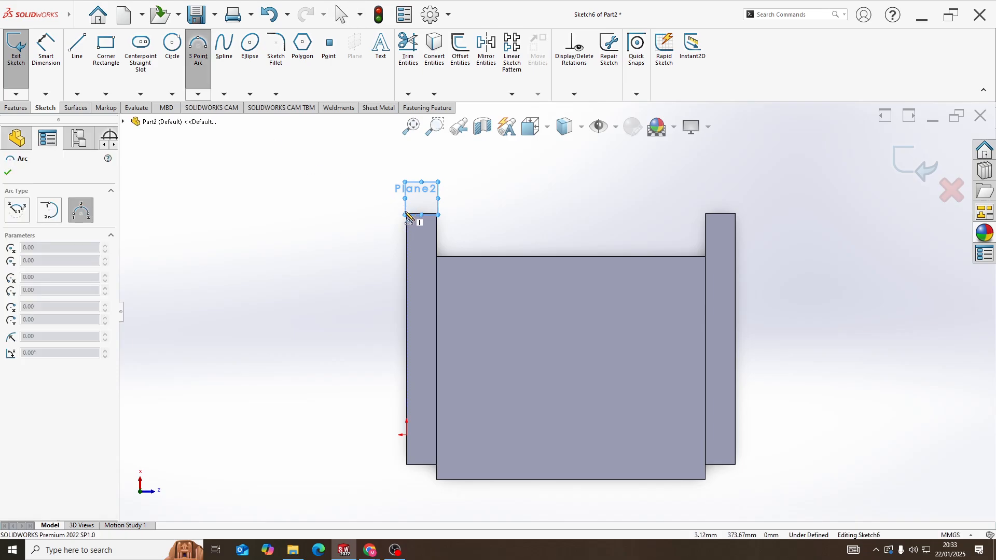
pyautogui.scroll(-3, 409, 218)
pyautogui.click(458, 254)
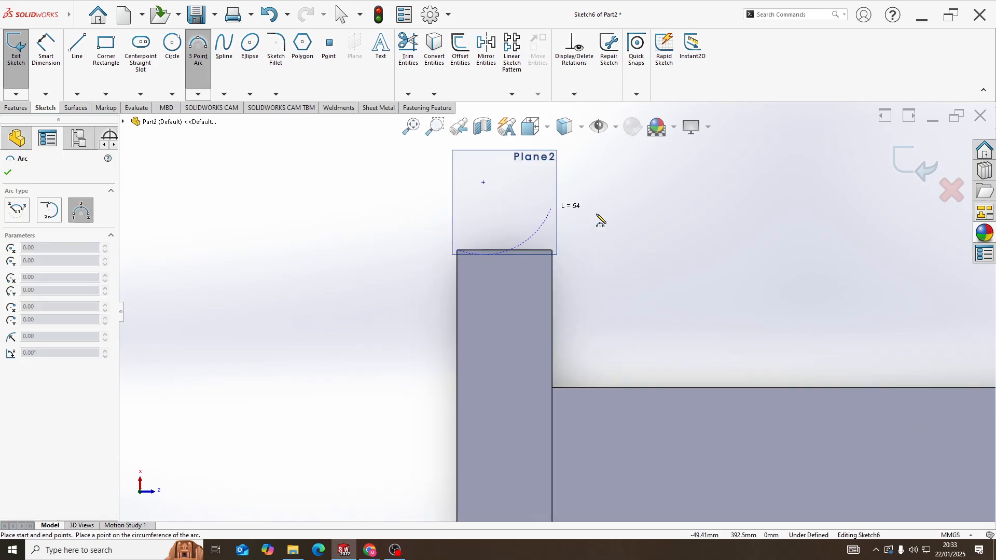
pyautogui.scroll(3, 600, 216)
pyautogui.click(874, 292)
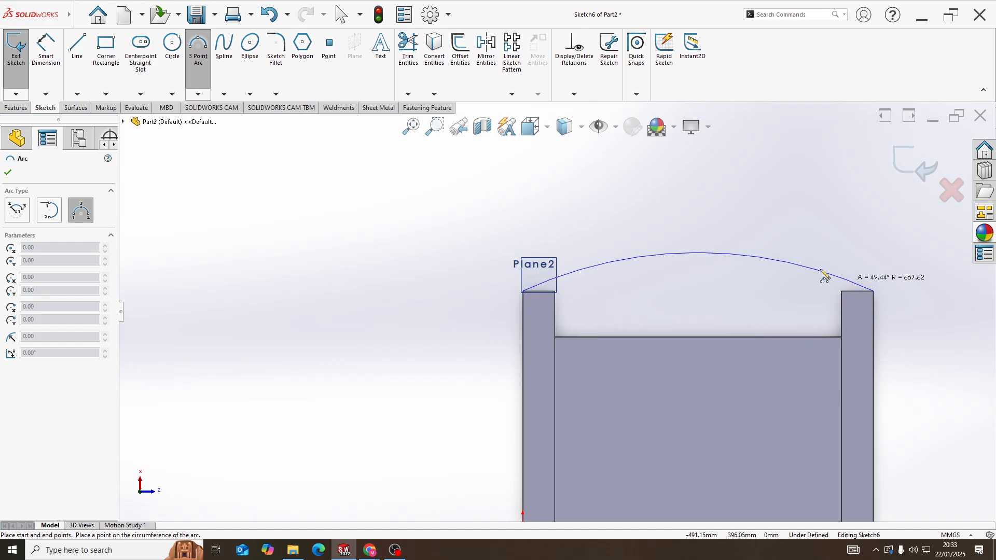
pyautogui.click(773, 219)
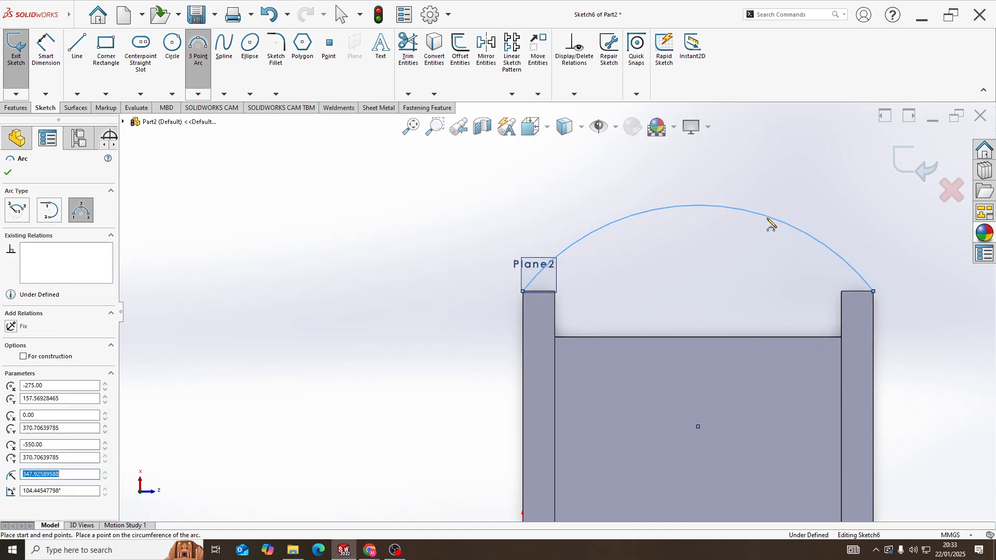
# Sketch a second three-point arc of about 337 mm radius between the armrests' inner end corners, inside the first arc
pyautogui.scroll(-3, 558, 298)
pyautogui.click(555, 292)
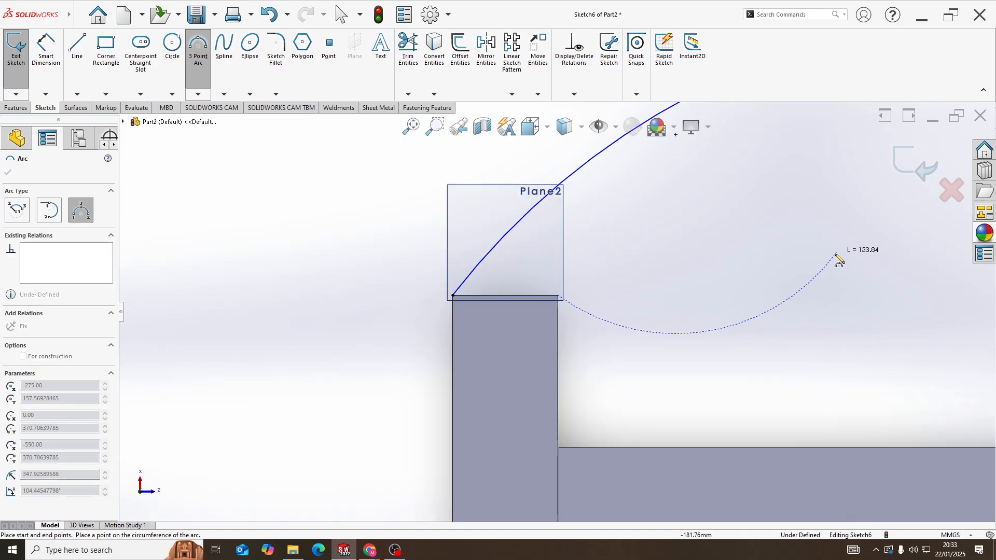
pyautogui.scroll(3, 838, 260)
pyautogui.click(800, 307)
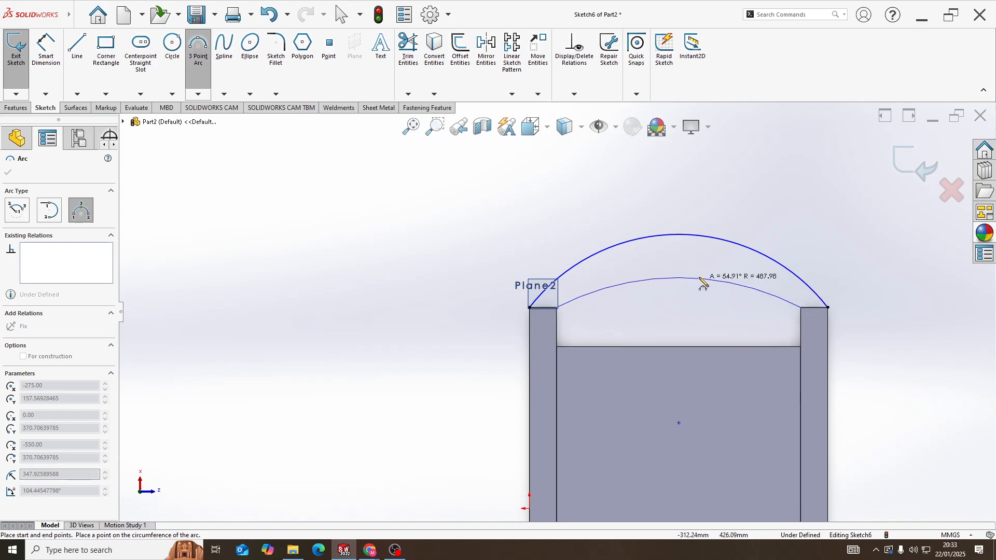
pyautogui.click(678, 261)
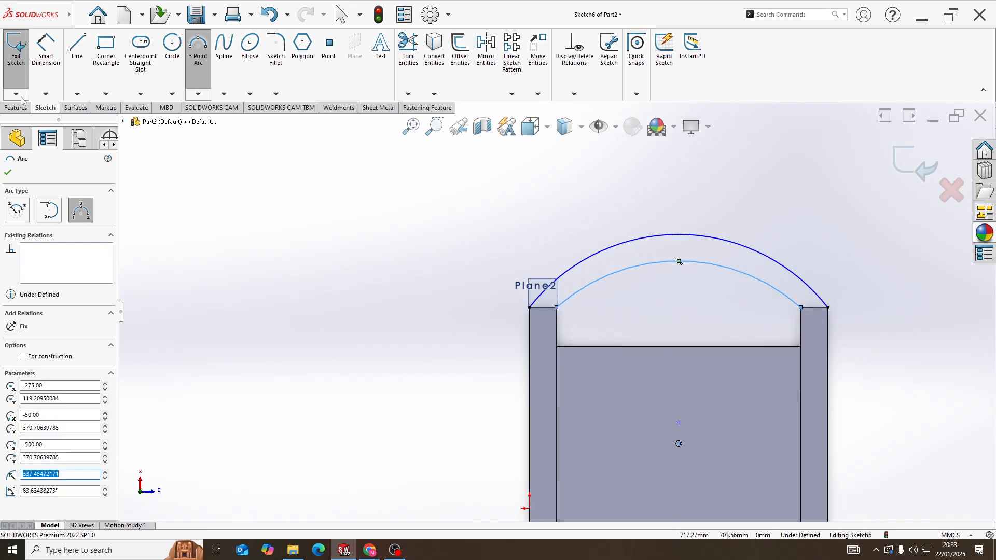
# Dimension the outer backrest arc with a 300 mm radius
pyautogui.click(32, 73)
pyautogui.click(647, 242)
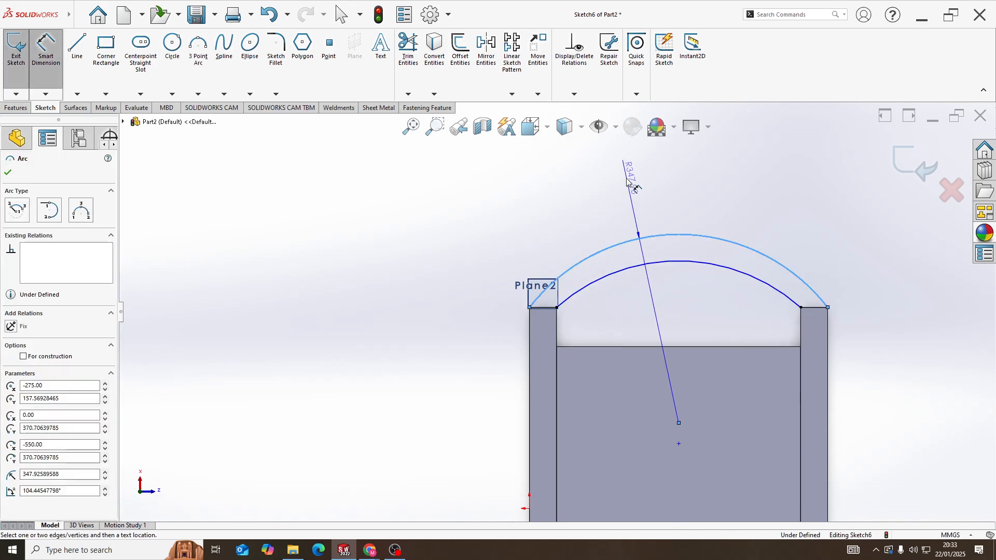
pyautogui.click(628, 176)
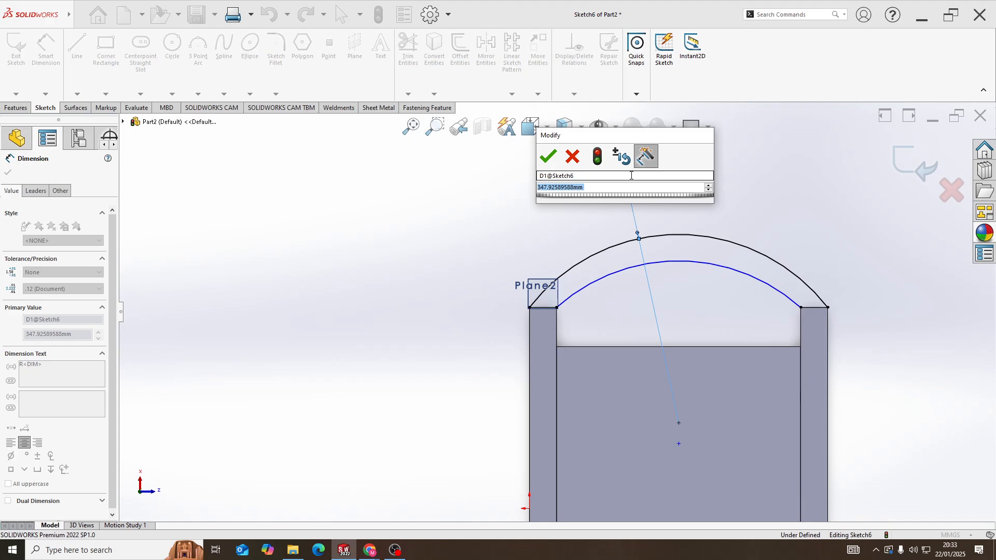
pyautogui.write('300')
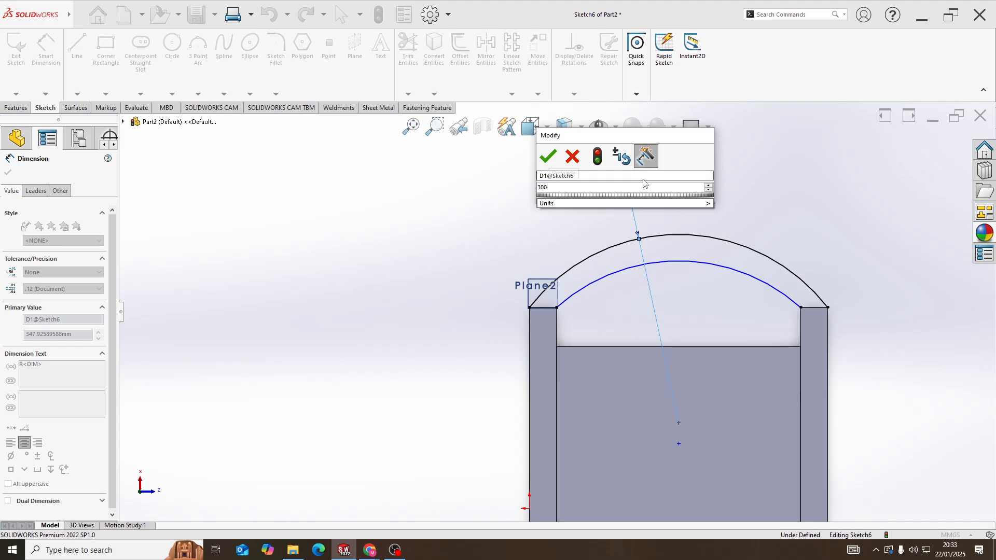
pyautogui.press('Return')
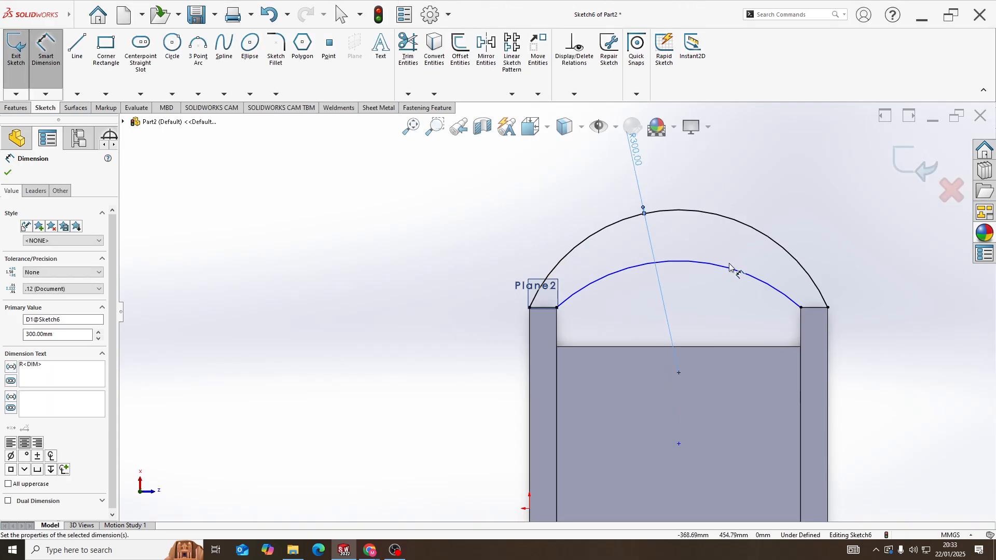
# Dimension the inner backrest arc with a 250 mm radius
pyautogui.click(729, 271)
pyautogui.click(709, 177)
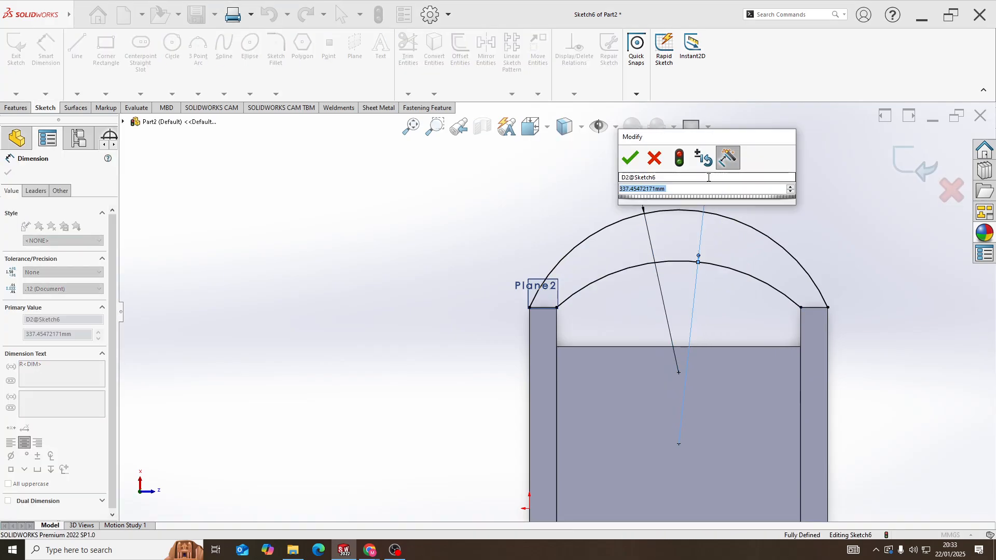
pyautogui.write('2')
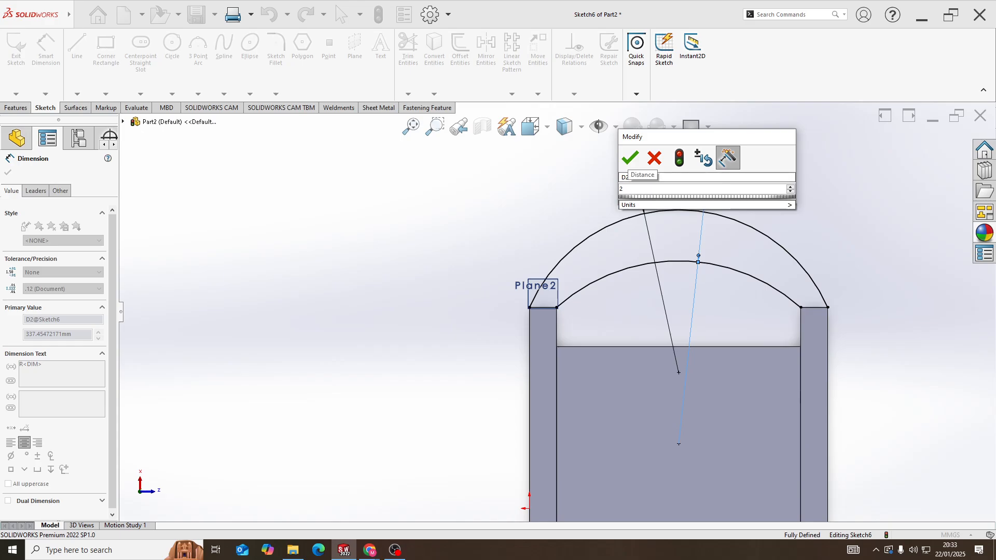
pyautogui.write('50')
pyautogui.press('Return')
pyautogui.scroll(3, 721, 218)
pyautogui.scroll(-2, 614, 275)
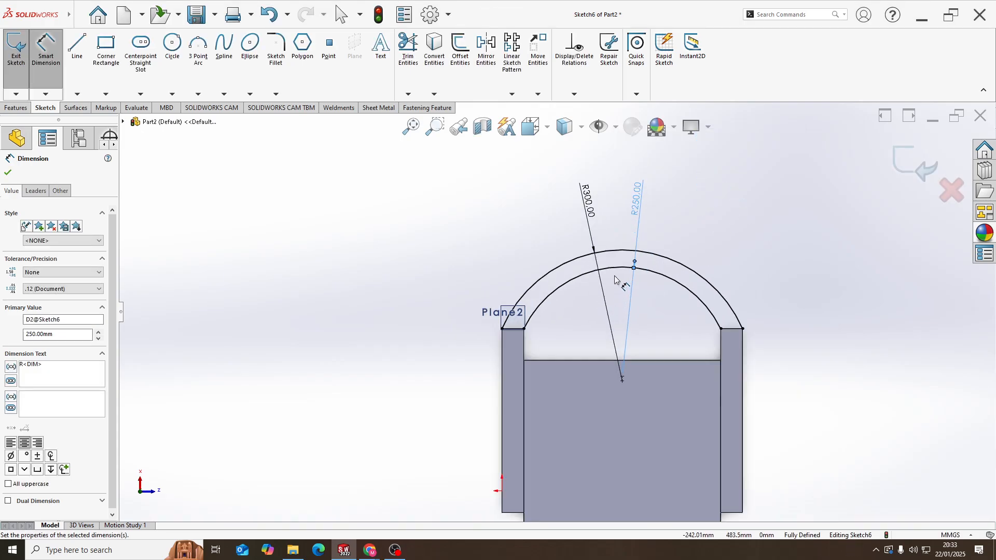
# Close both ends of the backrest profile with 50 mm lines joining the inner and outer arc endpoints
pyautogui.scroll(-3, 582, 301)
pyautogui.press('l')
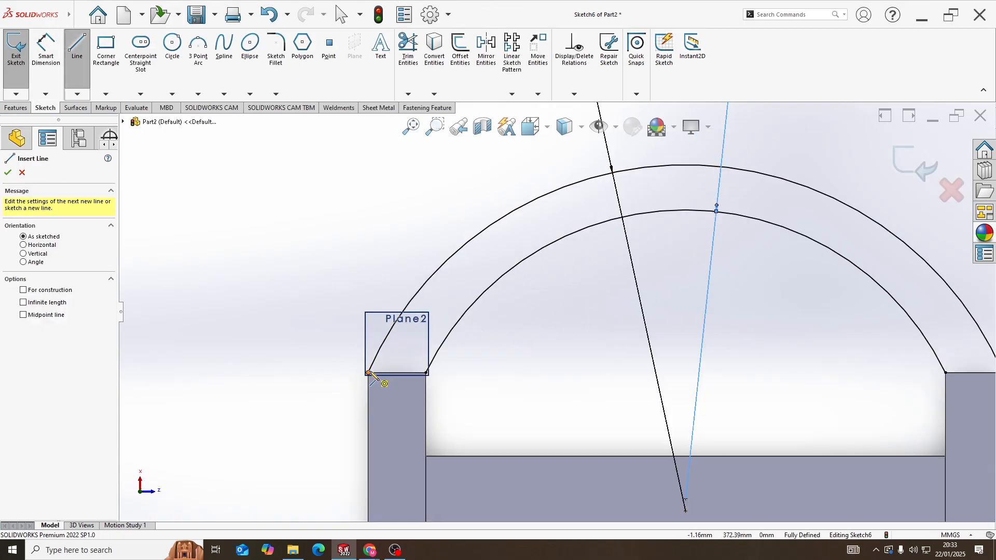
pyautogui.click(368, 373)
pyautogui.click(426, 373)
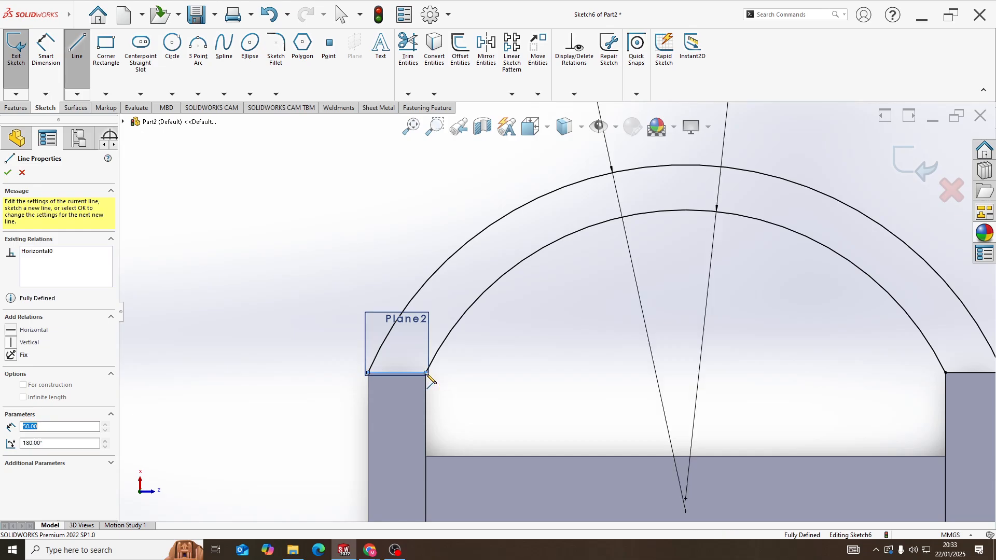
pyautogui.click(945, 372)
pyautogui.press('f')
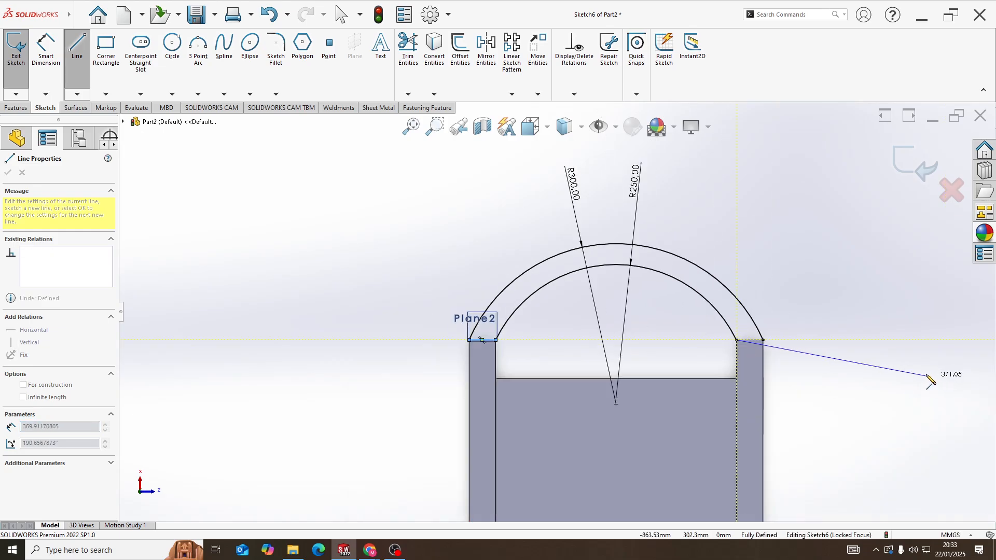
pyautogui.click(763, 340)
# Extrude the curved backrest profile Up To Surface, ending at the underside face of the armrest, merged with the chair
pyautogui.moveTo(762, 340); pyautogui.dragTo(489, 303, button='middle')
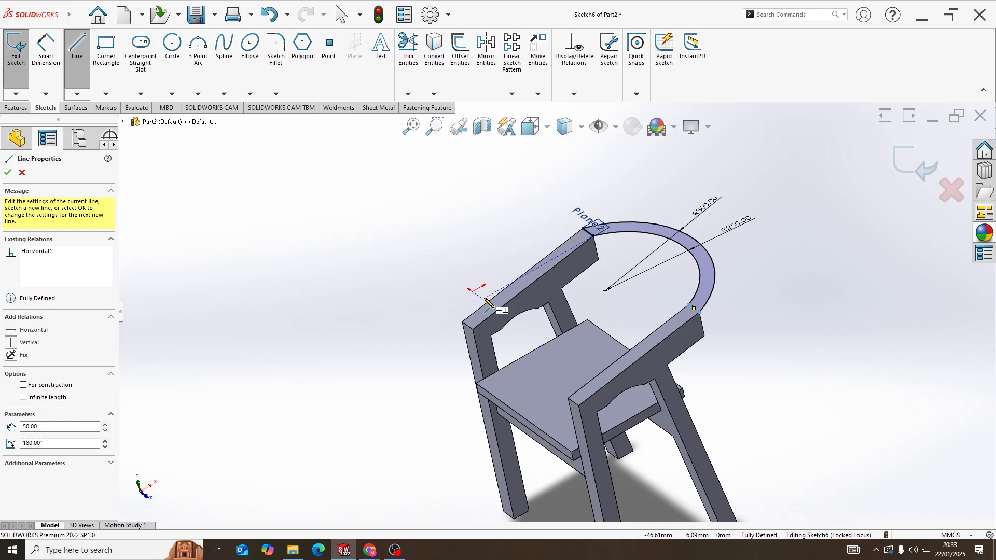
pyautogui.click(16, 108)
pyautogui.click(19, 51)
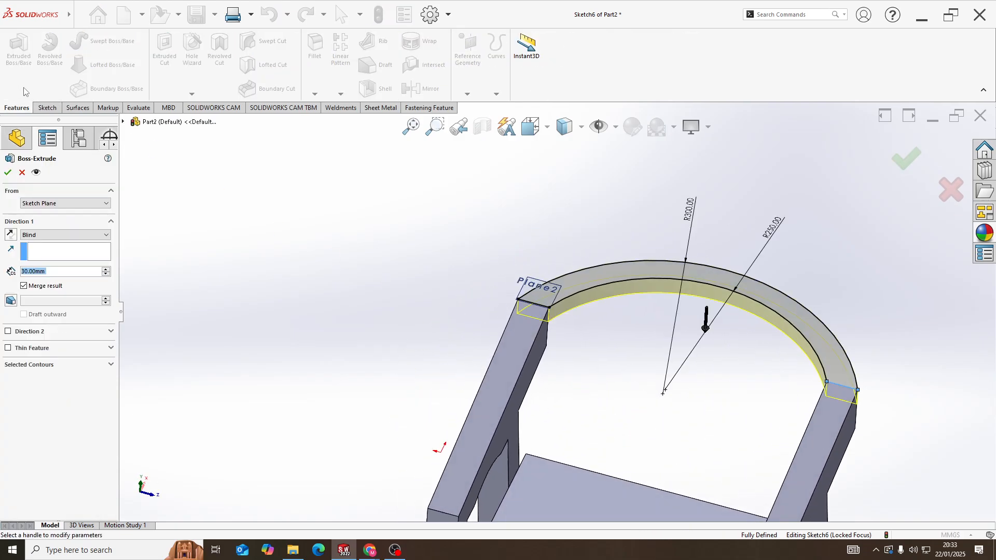
pyautogui.click(57, 235)
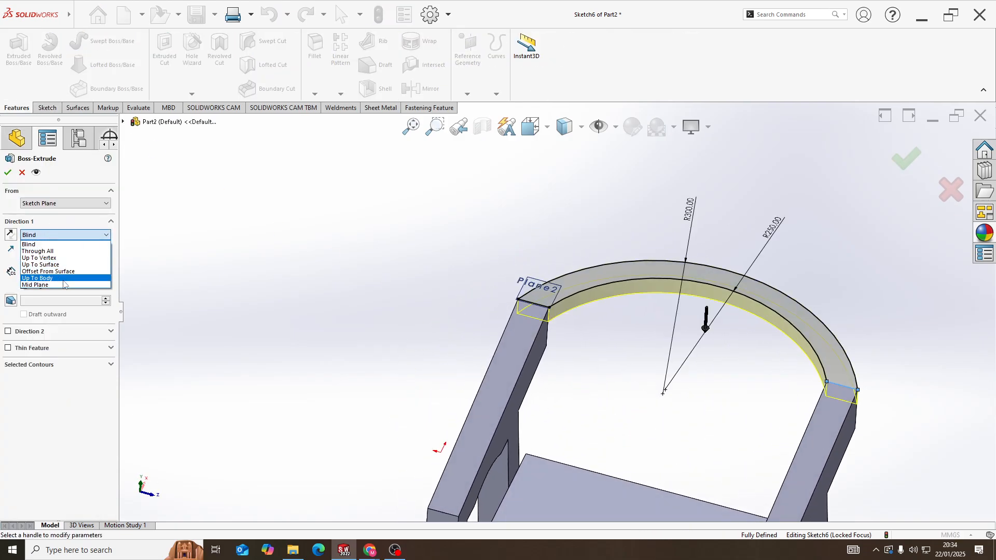
pyautogui.click(51, 264)
pyautogui.moveTo(716, 362); pyautogui.dragTo(581, 343, button='middle')
pyautogui.moveTo(566, 309); pyautogui.dragTo(666, 357, button='middle')
pyautogui.scroll(-5, 480, 304)
pyautogui.click(483, 281)
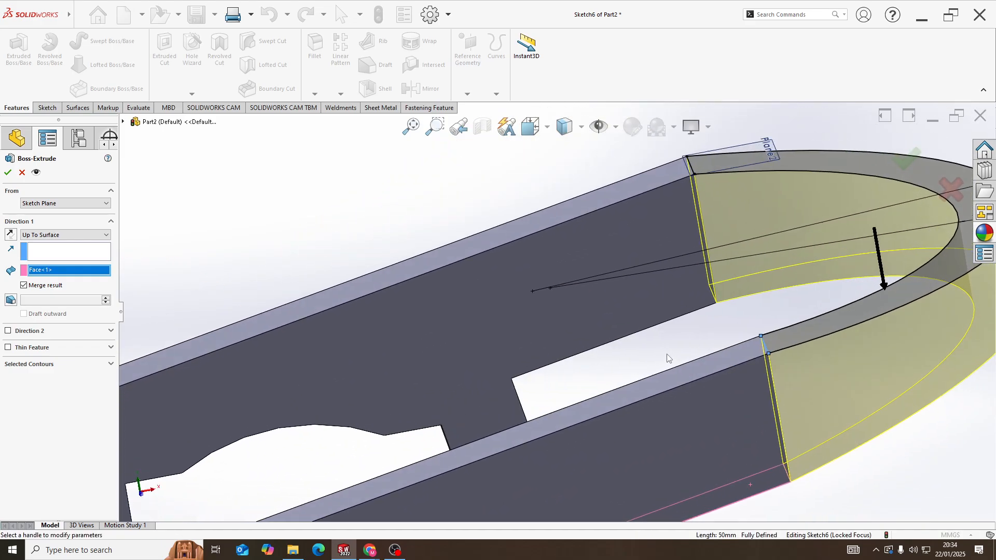
pyautogui.click(8, 173)
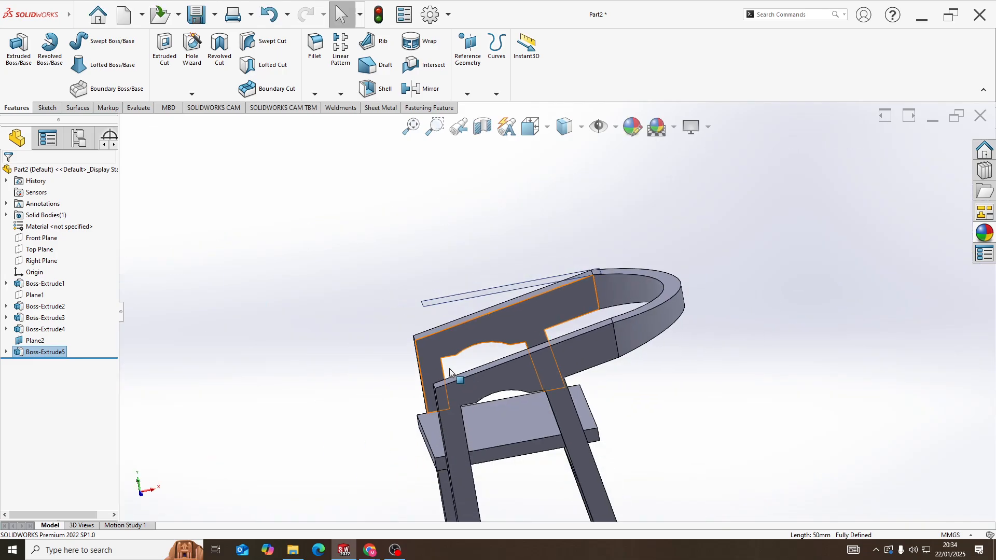
# Start a symmetric fillet with a 10 mm radius and select the seat's front face for it
pyautogui.moveTo(527, 353); pyautogui.dragTo(505, 378, button='middle')
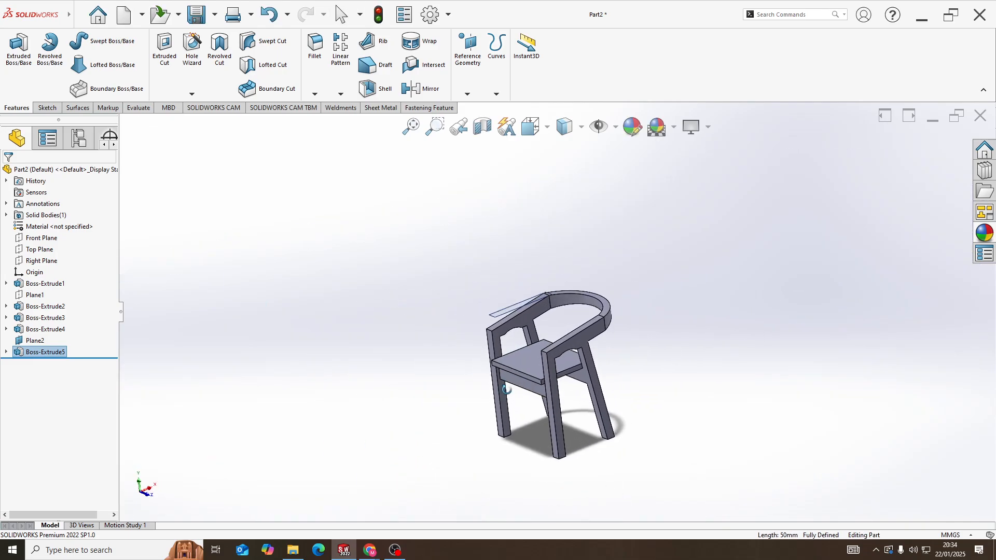
pyautogui.scroll(-6, 507, 376)
pyautogui.scroll(1, 538, 316)
pyautogui.moveTo(537, 316); pyautogui.dragTo(537, 331, button='middle')
pyautogui.scroll(1, 537, 331)
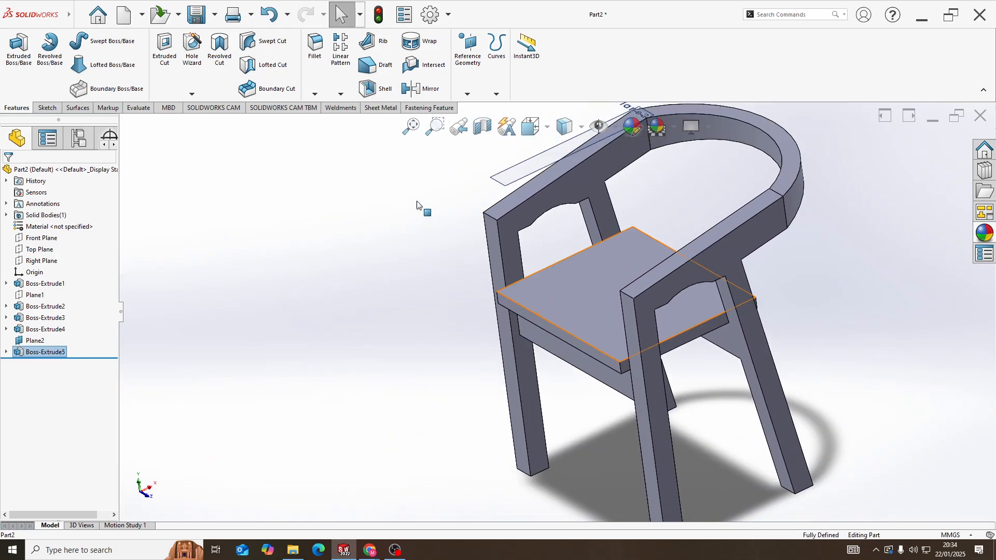
pyautogui.click(308, 53)
pyautogui.scroll(-5, 536, 313)
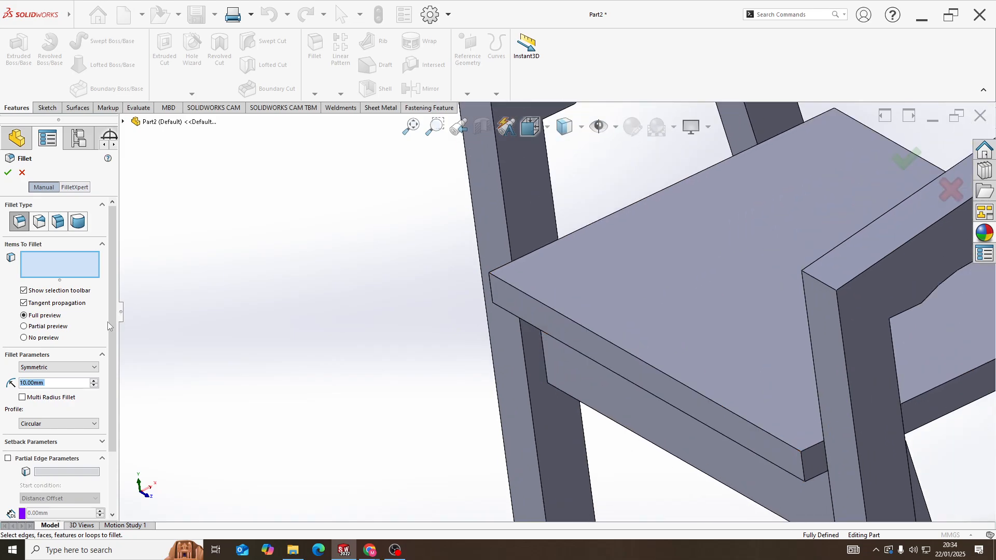
pyautogui.click(575, 335)
# Add the upper and lower short edges at one front corner of the seat to the fillet
pyautogui.moveTo(474, 236); pyautogui.dragTo(531, 274, button='middle')
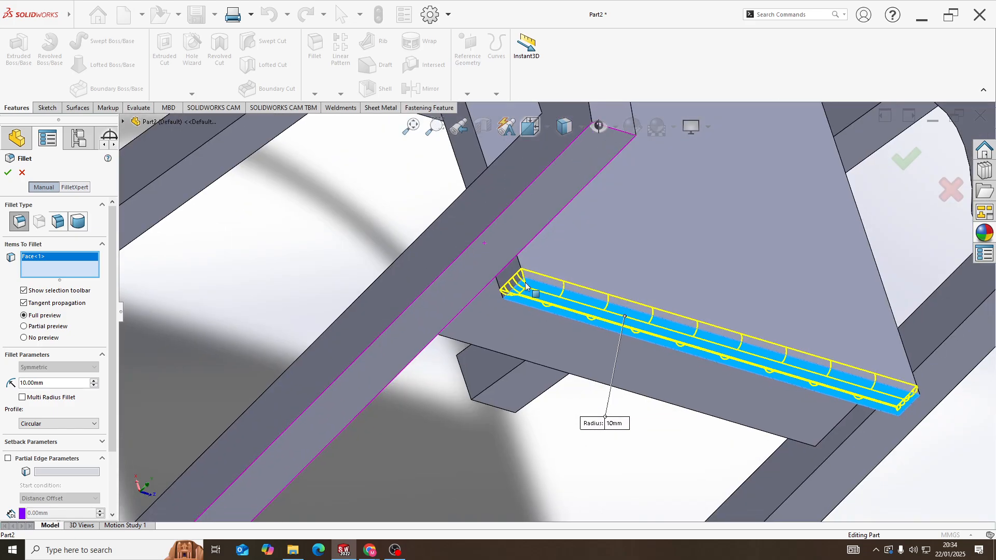
pyautogui.scroll(-5, 531, 274)
pyautogui.click(539, 282)
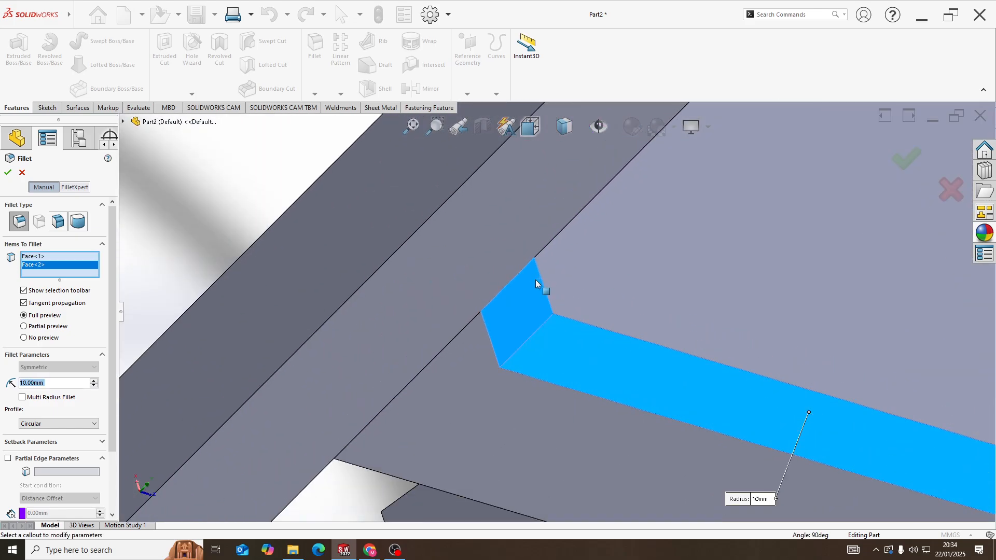
pyautogui.click(535, 283)
pyautogui.click(519, 309)
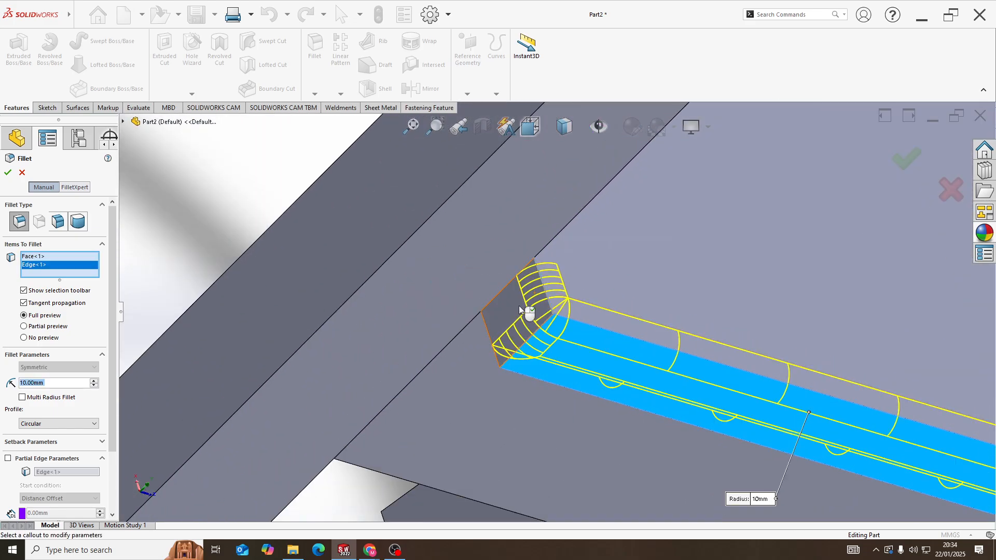
pyautogui.click(485, 331)
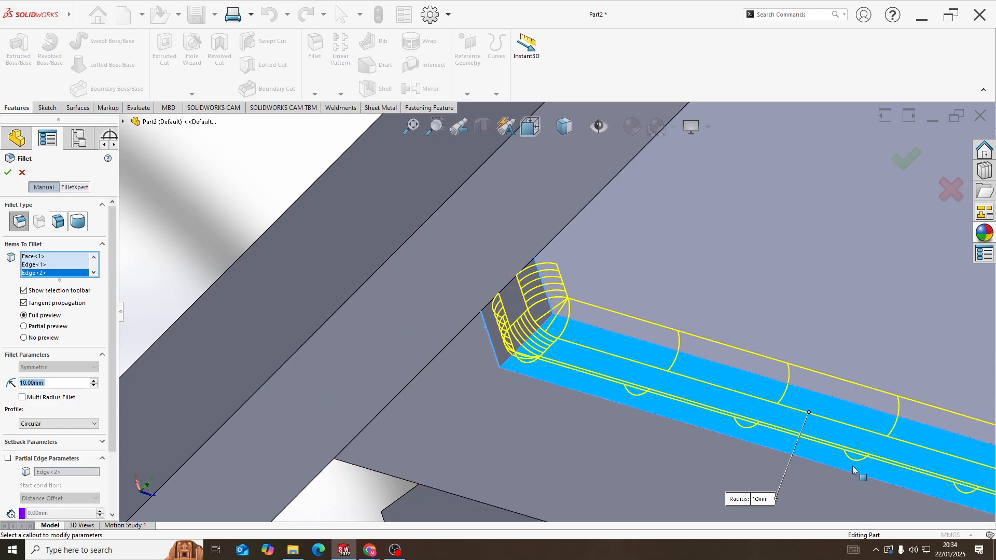
# Add the two short edges at the seat's opposite front corner to the fillet
pyautogui.scroll(8, 485, 332)
pyautogui.moveTo(485, 331); pyautogui.dragTo(627, 267, button='middle')
pyautogui.scroll(-5, 667, 340)
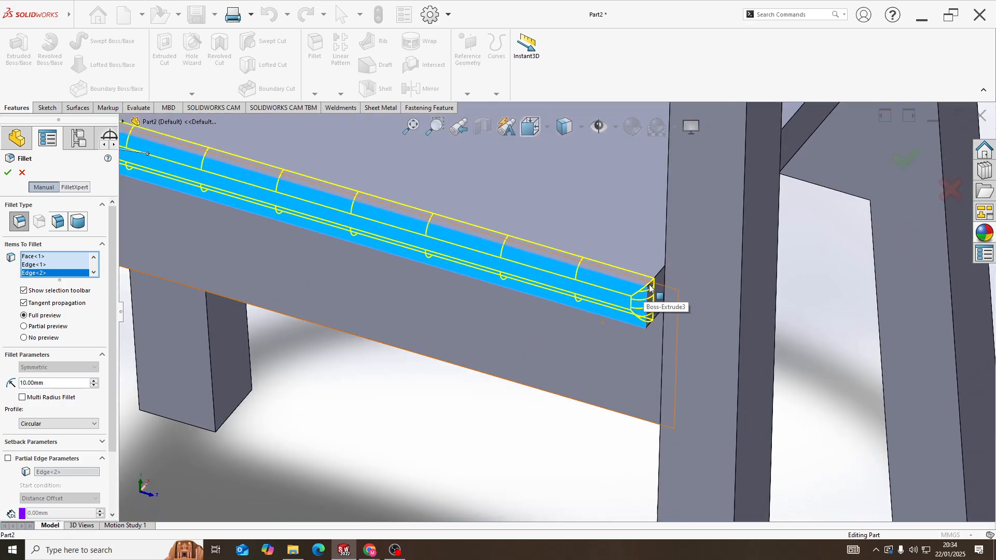
pyautogui.click(656, 322)
pyautogui.click(656, 319)
pyautogui.scroll(7, 734, 259)
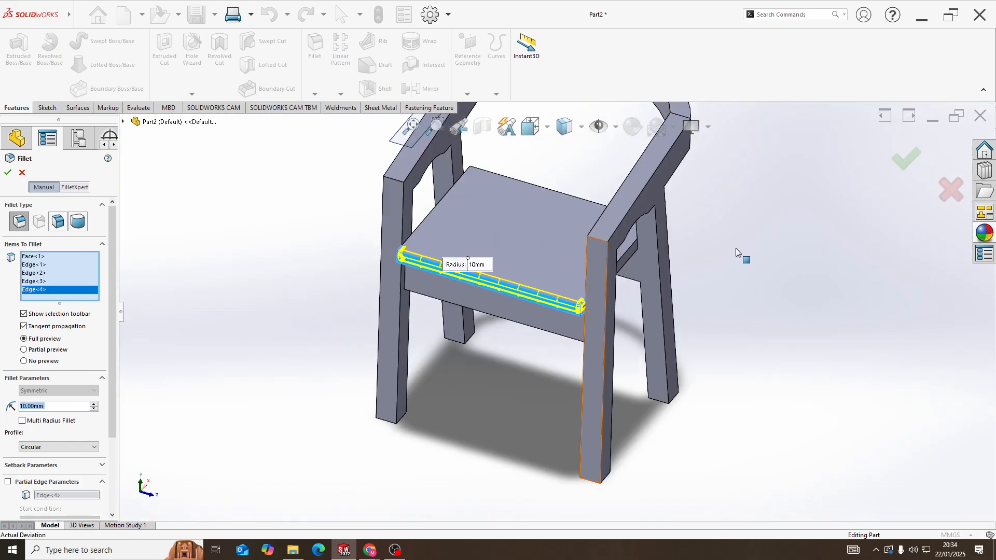
# Add the upper and lower edges of the seat's side beneath the nearer armrest to the fillet
pyautogui.moveTo(721, 236); pyautogui.dragTo(693, 226, button='middle')
pyautogui.scroll(-7, 596, 273)
pyautogui.click(598, 275)
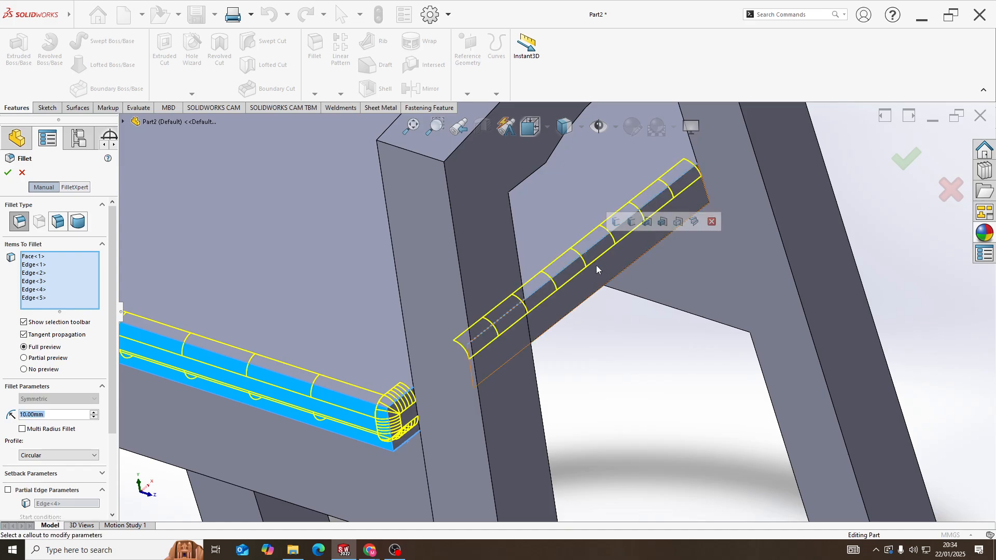
pyautogui.click(606, 289)
# Add the seat's upper and lower rear edges and the two short edges at one rear corner to the fillet
pyautogui.moveTo(606, 289); pyautogui.dragTo(809, 187, button='middle')
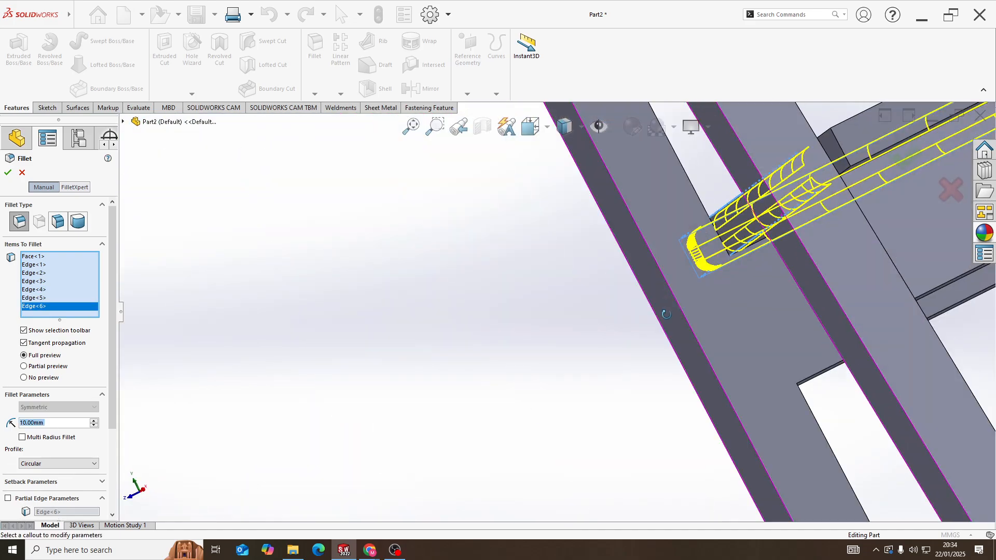
pyautogui.scroll(6, 840, 173)
pyautogui.scroll(-5, 690, 215)
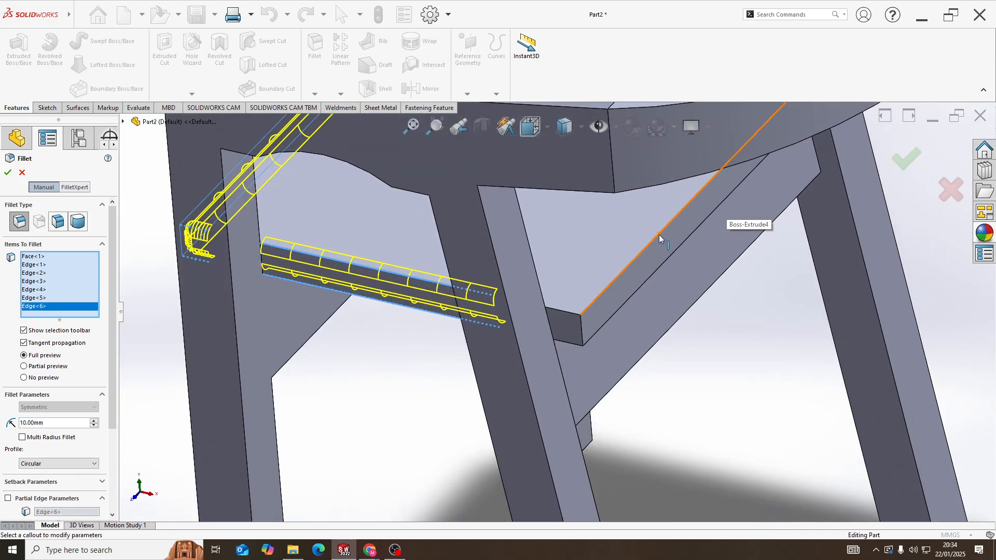
pyautogui.click(659, 235)
pyautogui.click(655, 273)
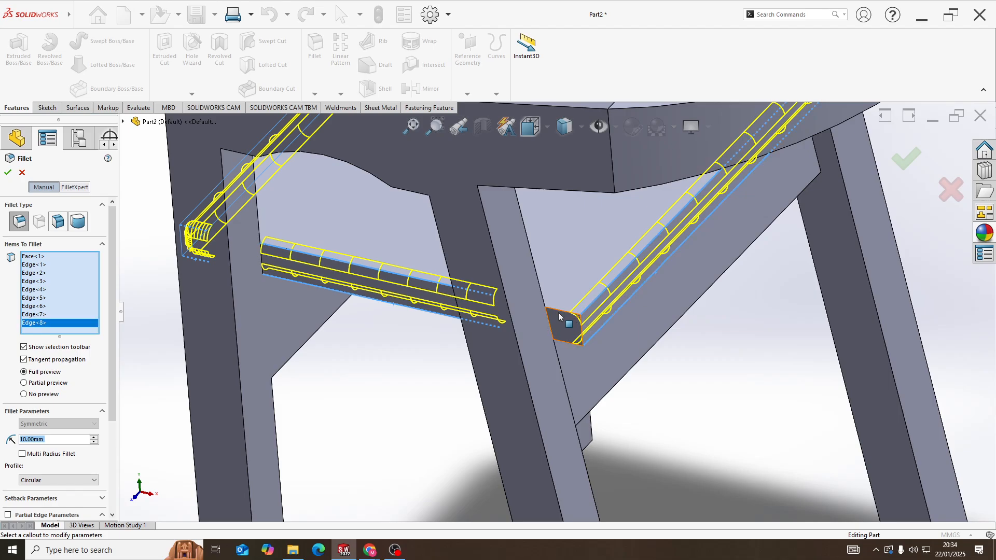
pyautogui.click(567, 325)
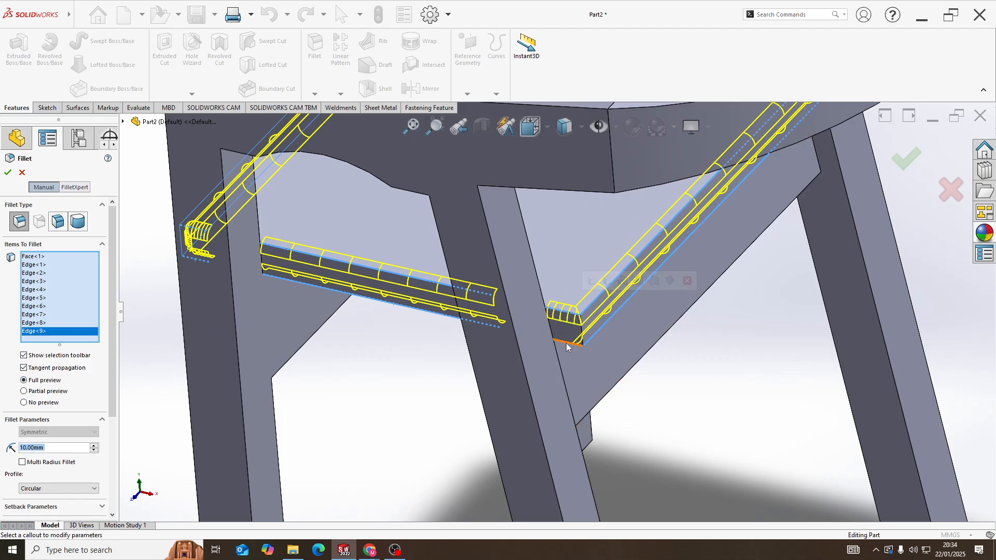
pyautogui.click(674, 294)
# Add the other rear corner's short edges and the remaining side's upper and lower edges, and apply the 10 mm seat fillet
pyautogui.scroll(5, 674, 295)
pyautogui.moveTo(675, 294); pyautogui.dragTo(527, 338, button='middle')
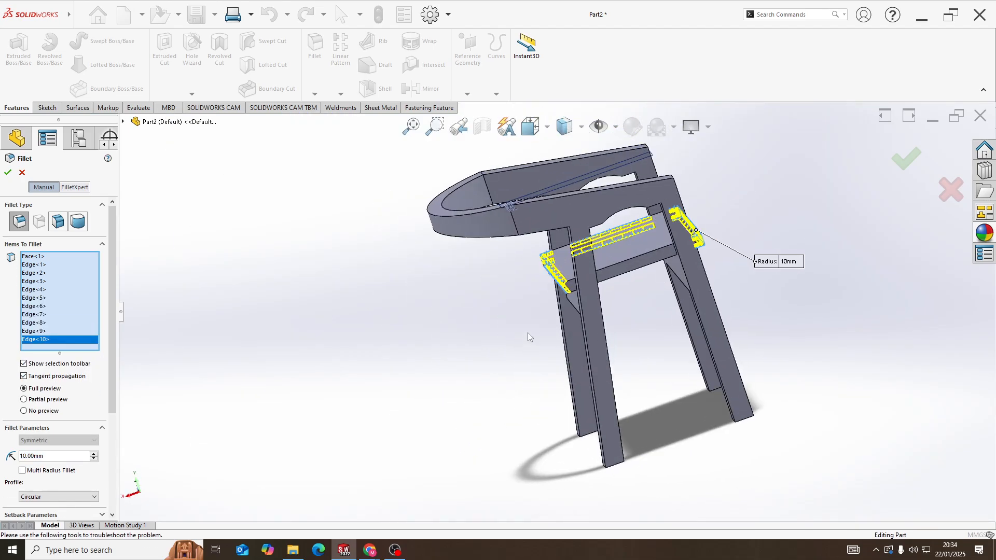
pyautogui.scroll(-5, 583, 293)
pyautogui.click(553, 316)
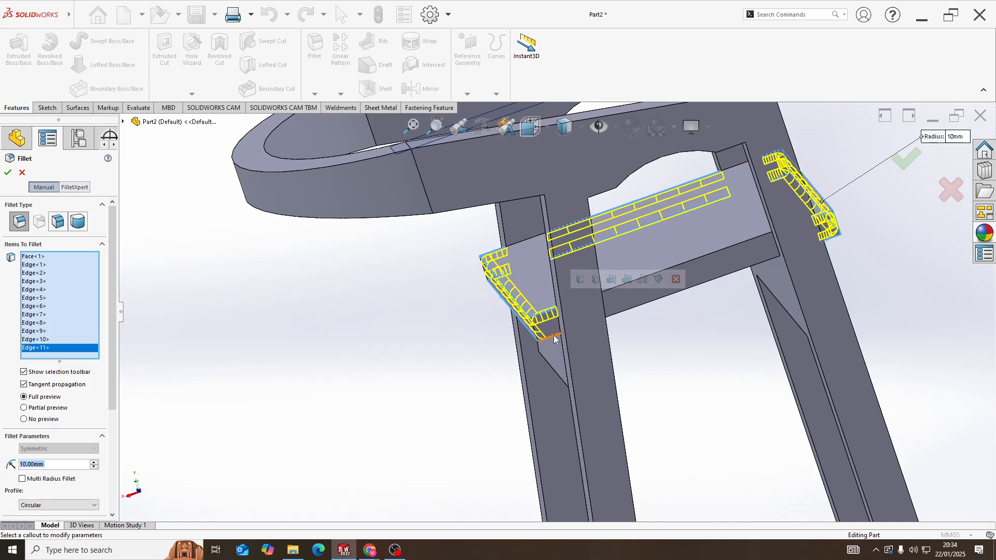
pyautogui.click(632, 286)
pyautogui.click(632, 287)
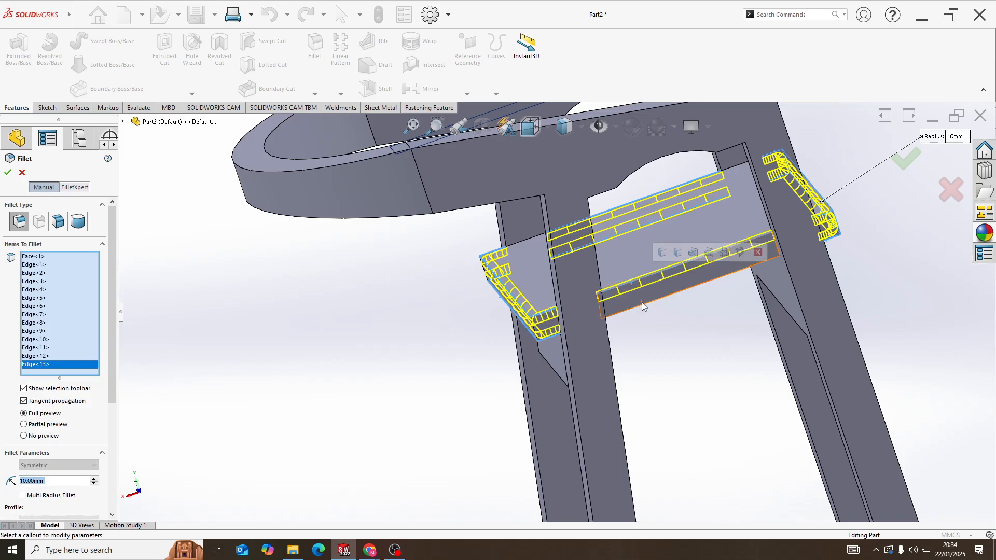
pyautogui.click(643, 306)
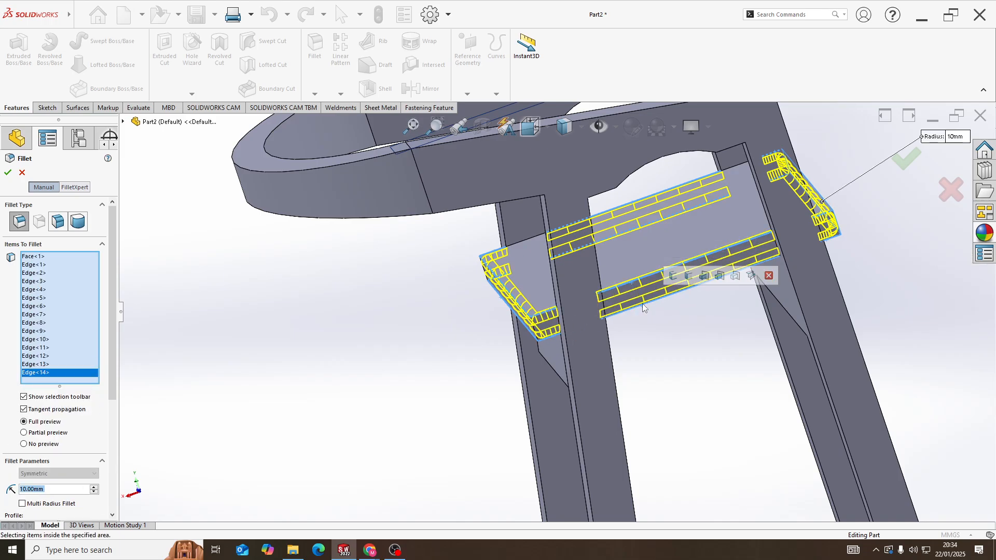
pyautogui.click(7, 173)
# Hide the reference plane at the end of the armrest
pyautogui.scroll(5, 583, 284)
pyautogui.moveTo(583, 285); pyautogui.dragTo(472, 249, button='middle')
pyautogui.rightClick(585, 177)
pyautogui.click(622, 160)
# Fillet the upper front corner edges of both armrests with a 50 mm radius
pyautogui.scroll(-5, 571, 240)
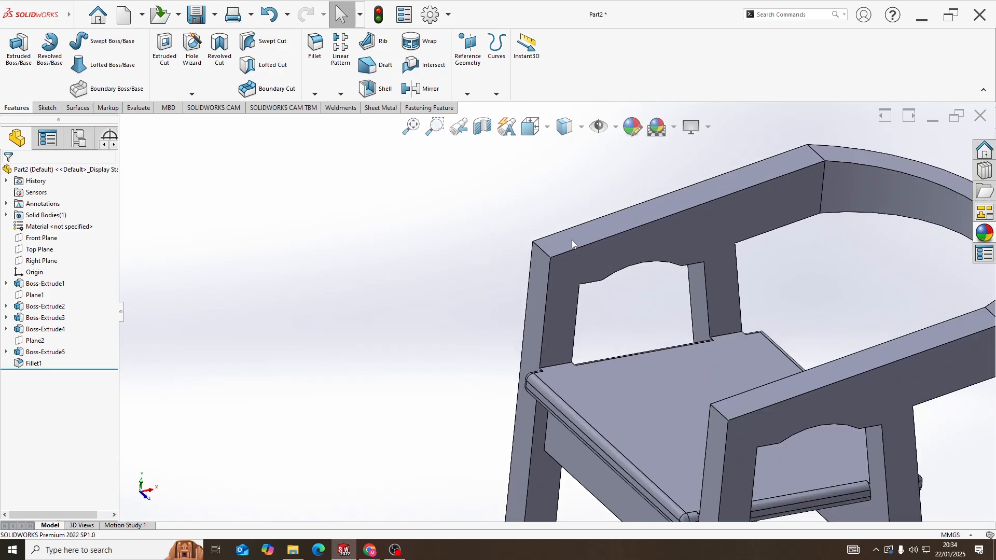
pyautogui.click(314, 45)
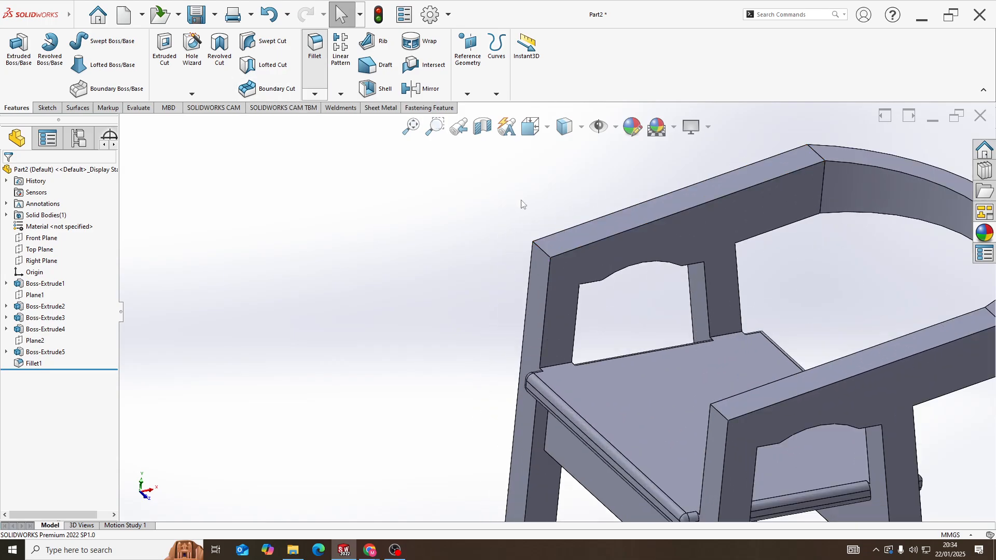
pyautogui.click(541, 252)
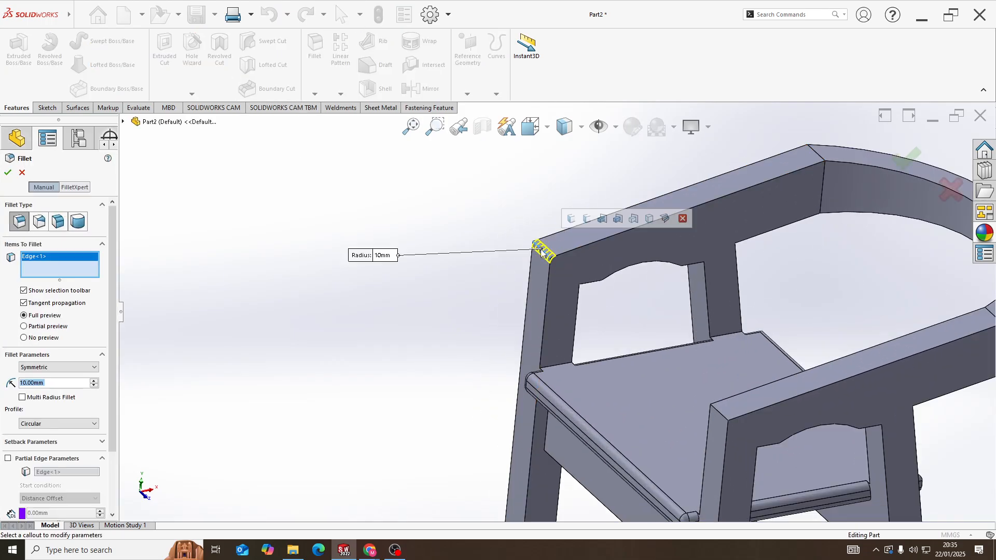
pyautogui.click(721, 418)
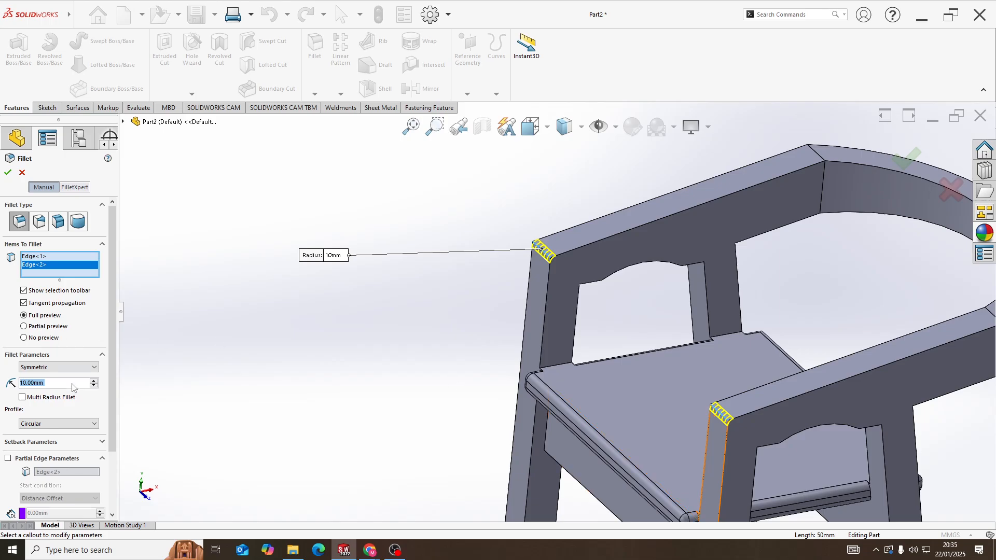
pyautogui.press('Return')
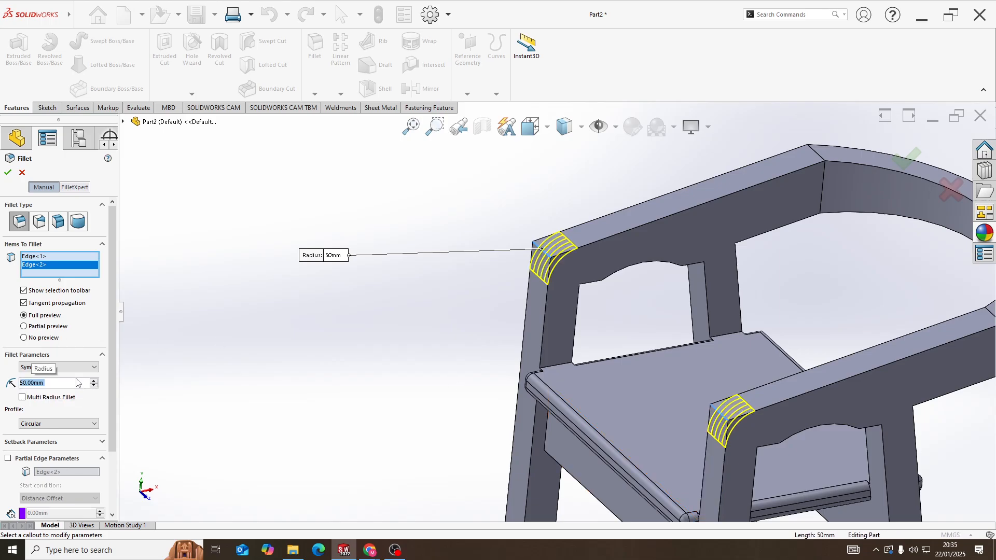
pyautogui.click(7, 173)
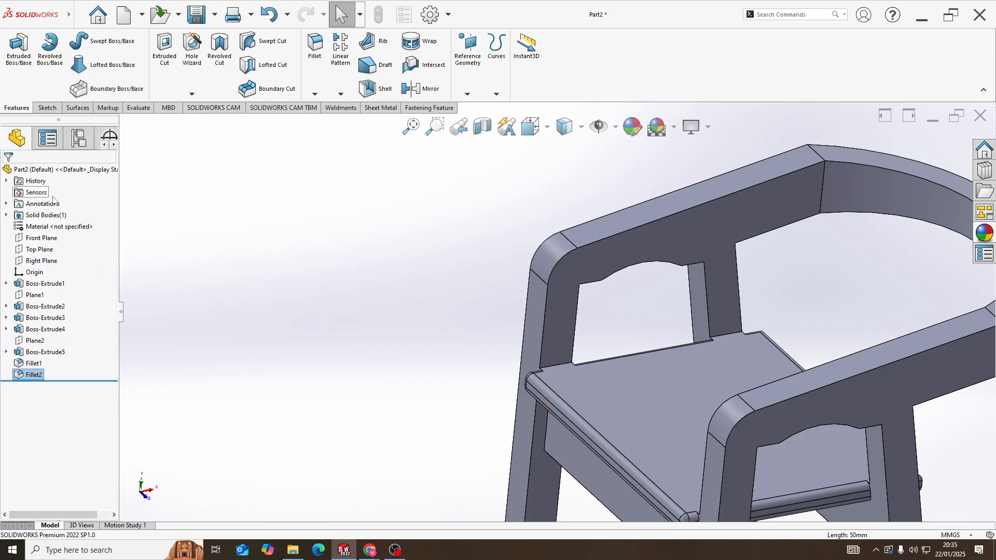
# Start a fillet on the outer side face of one chair frame with a 5 mm radius
pyautogui.scroll(5, 636, 381)
pyautogui.scroll(-2, 615, 351)
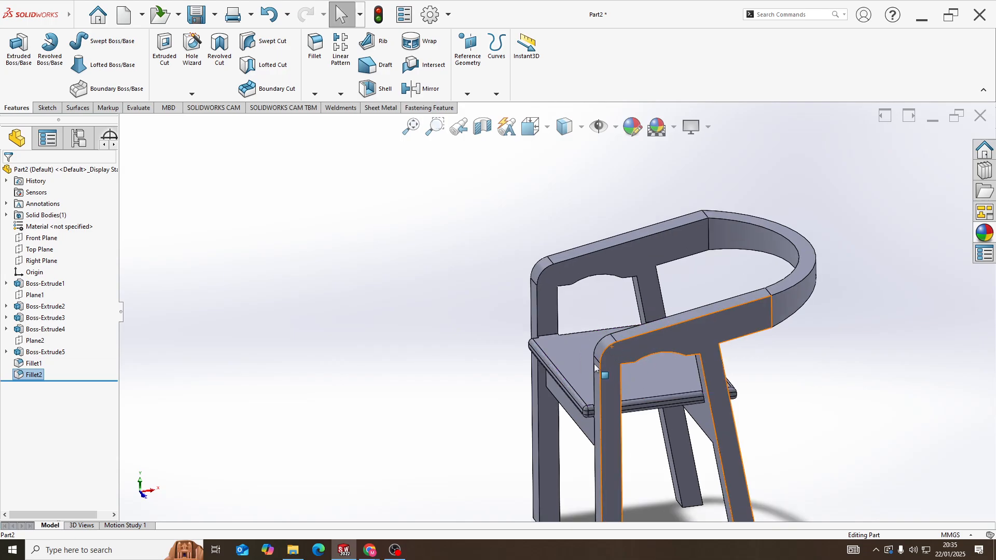
pyautogui.scroll(3, 606, 344)
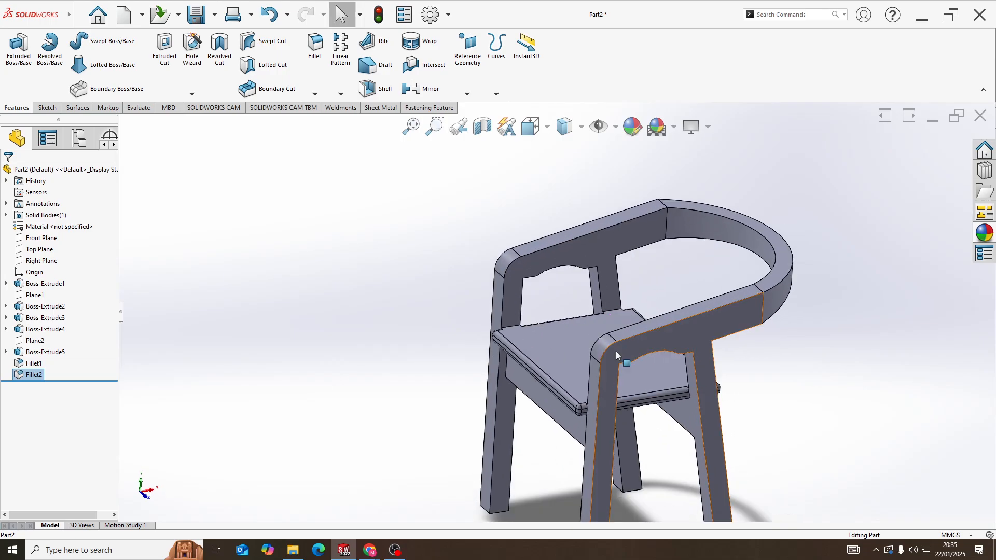
pyautogui.moveTo(589, 363)
pyautogui.mouseDown(button='middle')
pyautogui.moveTo(586, 332)
pyautogui.moveTo(594, 353)
pyautogui.mouseUp(button='middle')
pyautogui.scroll(-5, 594, 352)
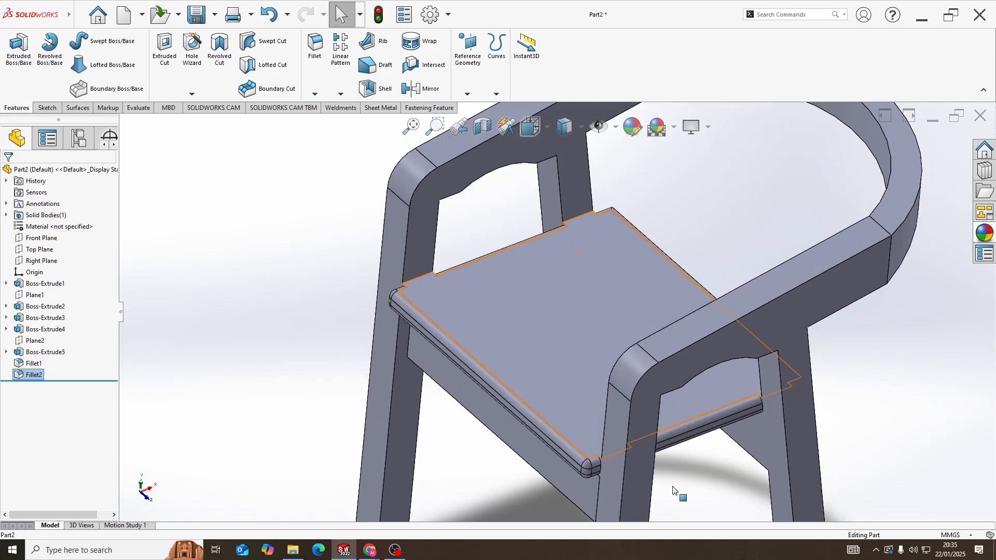
pyautogui.scroll(3, 613, 434)
pyautogui.click(315, 50)
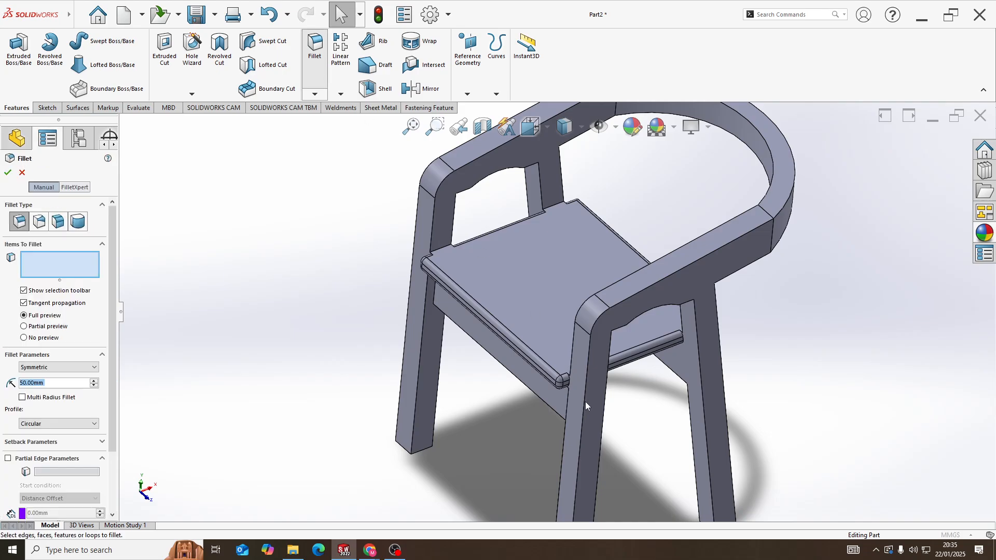
pyautogui.click(636, 305)
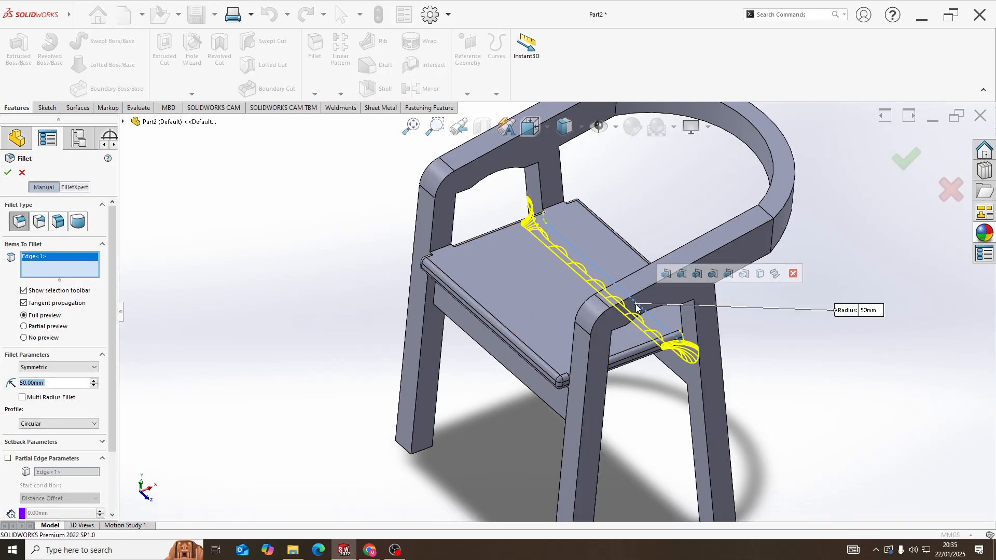
pyautogui.rightClick(76, 268)
pyautogui.click(148, 270)
pyautogui.moveTo(152, 280); pyautogui.dragTo(617, 230, button='middle')
pyautogui.click(617, 230)
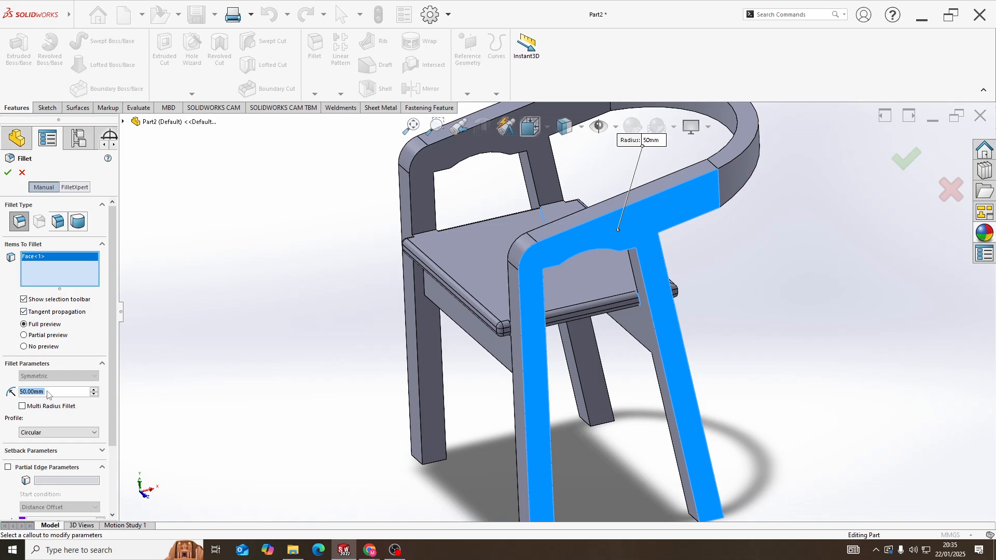
pyautogui.press('Return')
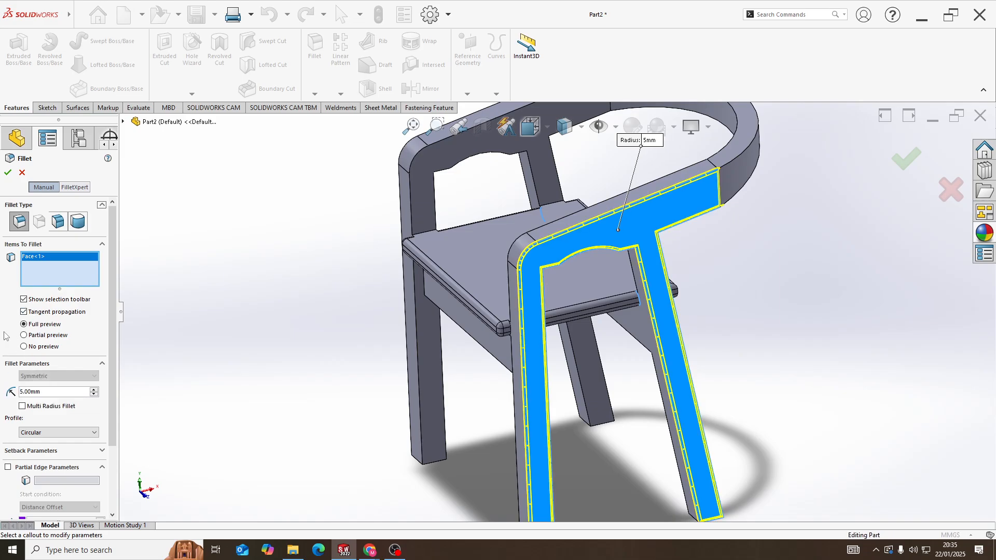
# Add the opposite frame's outer side face to the fillet and apply it
pyautogui.moveTo(465, 332); pyautogui.dragTo(368, 283, button='middle')
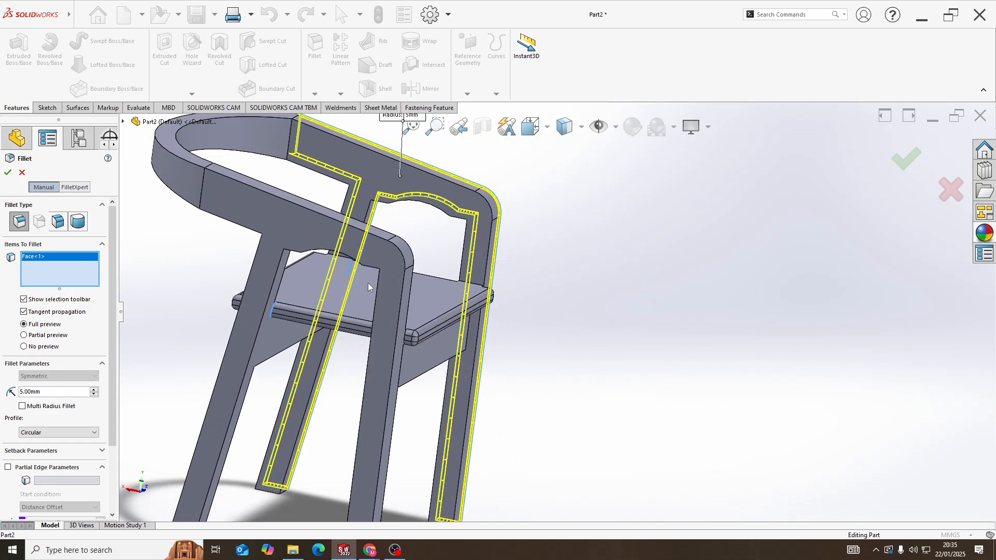
pyautogui.click(304, 225)
pyautogui.click(8, 175)
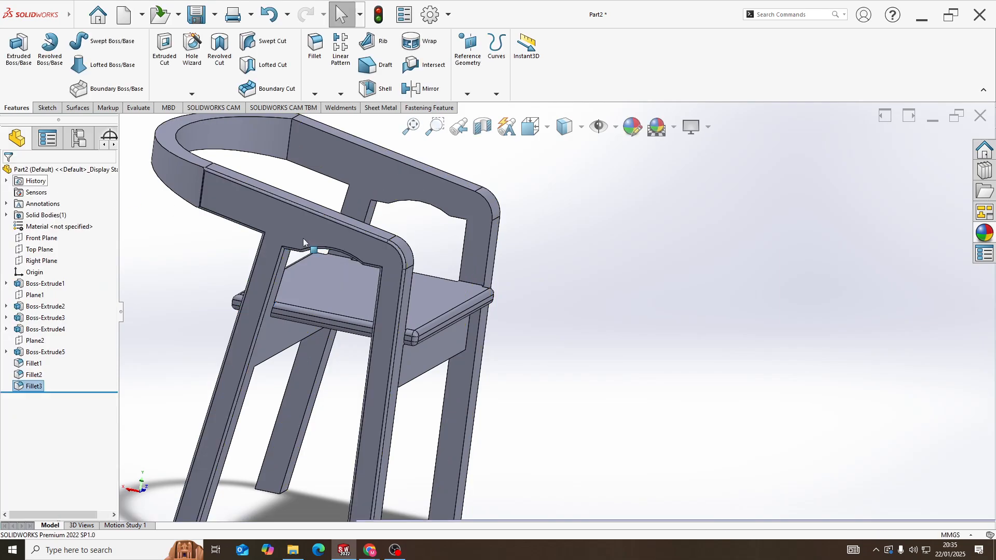
# Start a 5 mm fillet on one frame's inner upper armrest edge and the inner front edge of its leg below the seat
pyautogui.moveTo(406, 254); pyautogui.dragTo(294, 261, button='middle')
pyautogui.moveTo(595, 256); pyautogui.dragTo(345, 214, button='middle')
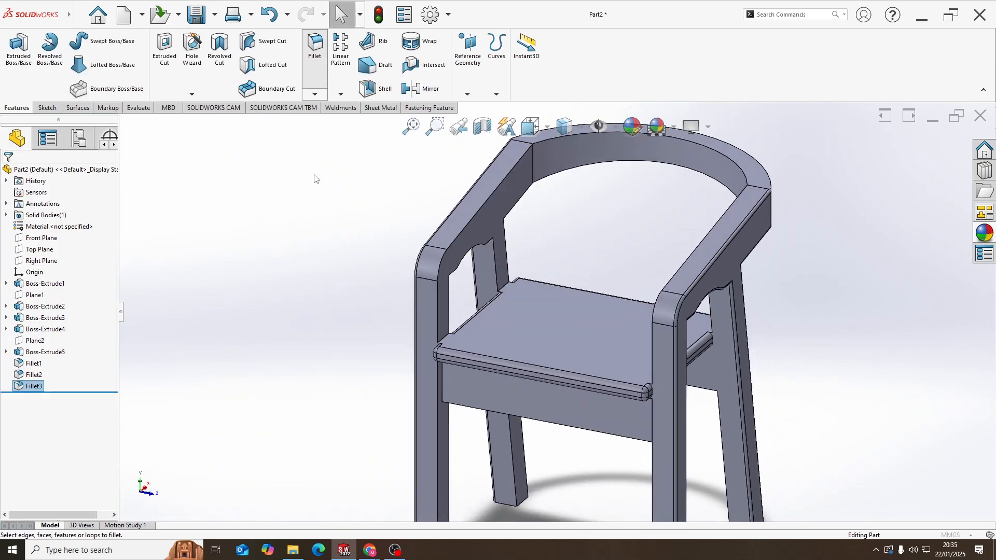
pyautogui.scroll(-4, 425, 290)
pyautogui.click(529, 204)
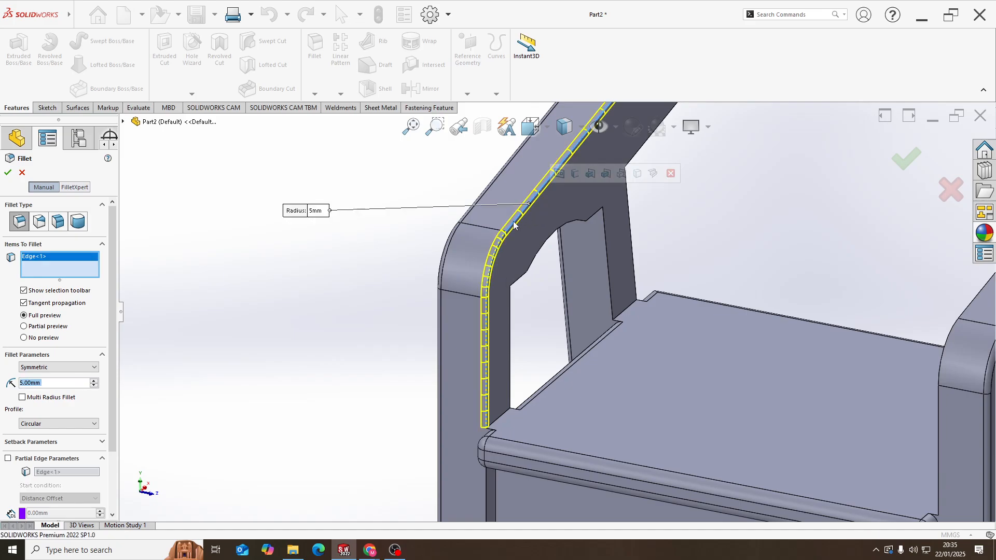
pyautogui.scroll(4, 518, 432)
pyautogui.scroll(-2, 534, 391)
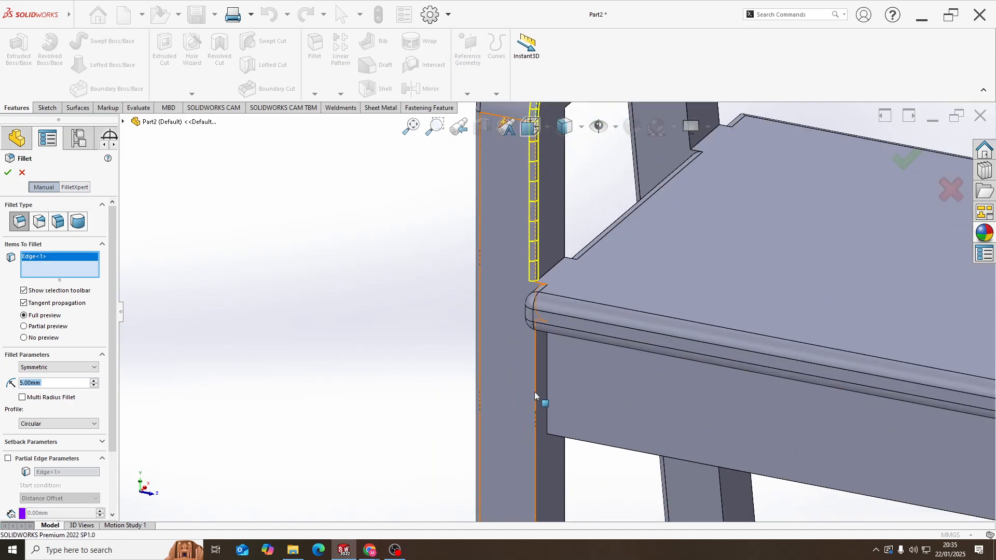
pyautogui.click(536, 381)
pyautogui.scroll(5, 545, 422)
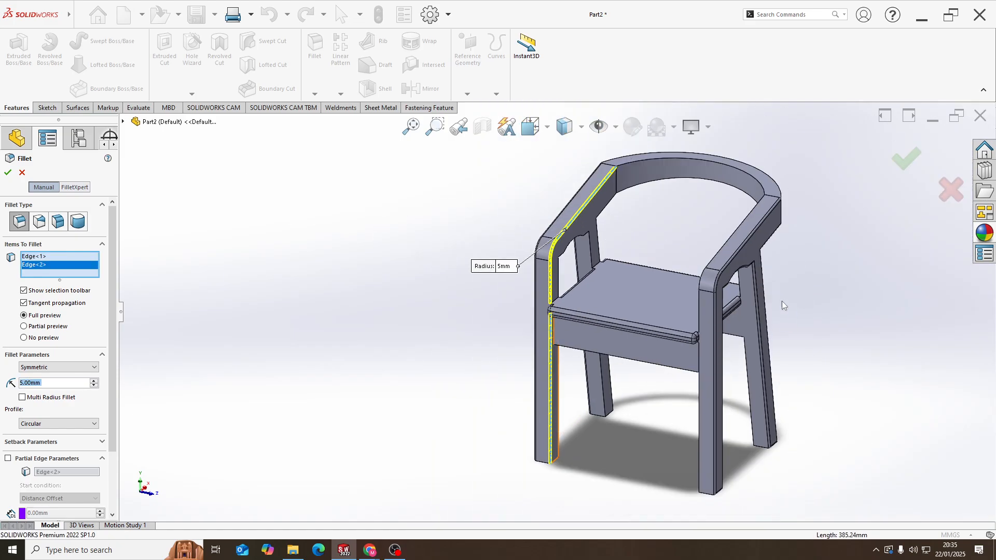
# Add the other frame's inner upper armrest edge and inner front leg edge to the fillet and apply it
pyautogui.moveTo(783, 305); pyautogui.dragTo(752, 259, button='middle')
pyautogui.scroll(-5, 669, 238)
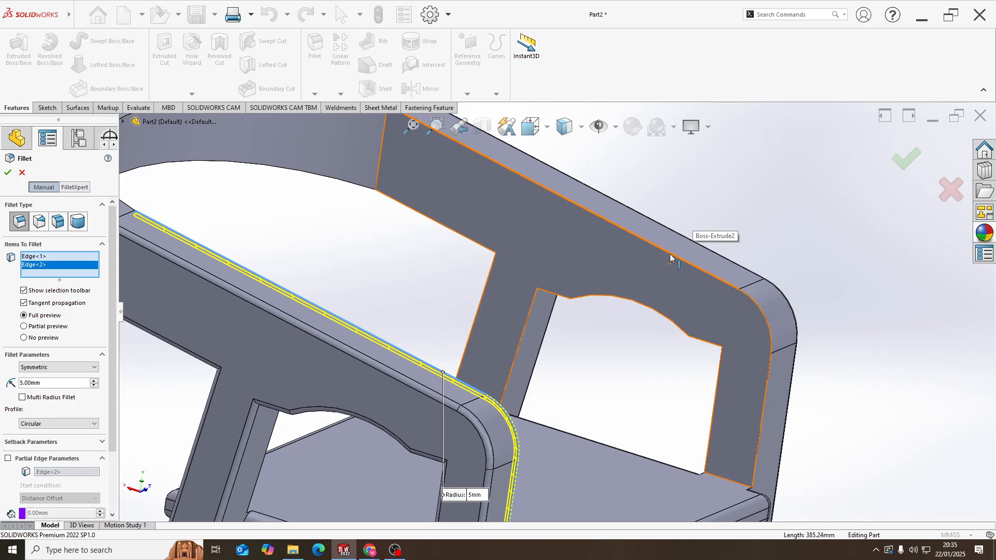
pyautogui.click(670, 258)
pyautogui.scroll(5, 620, 429)
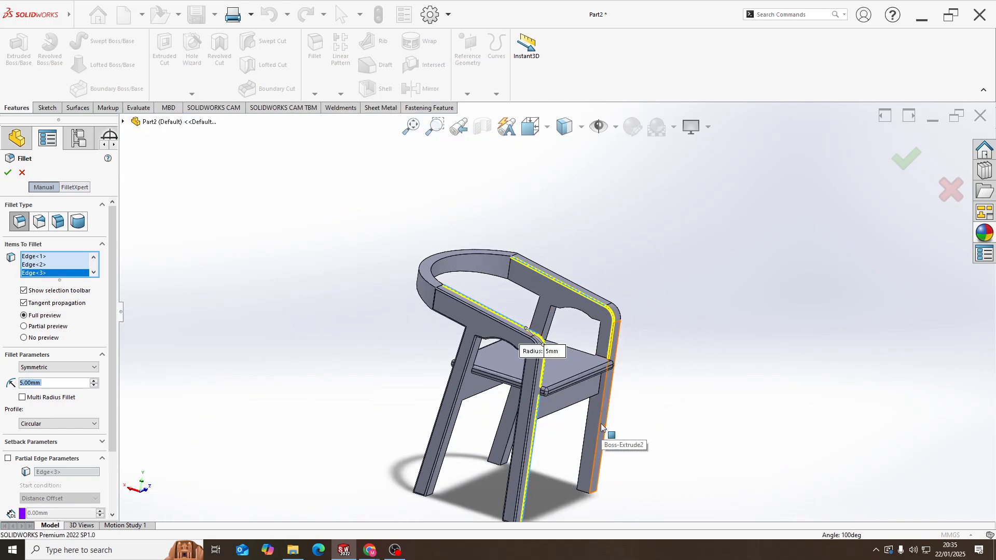
pyautogui.click(601, 427)
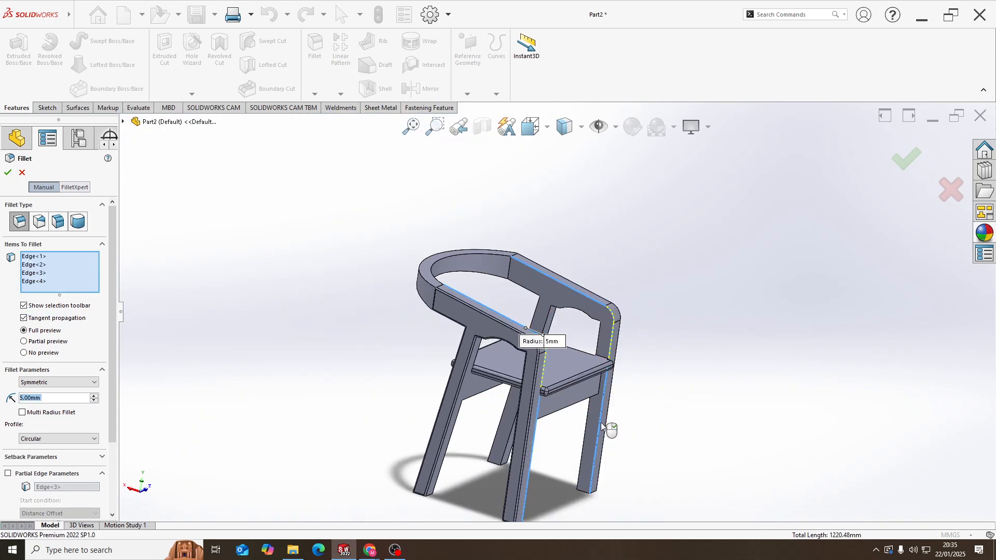
pyautogui.click(7, 173)
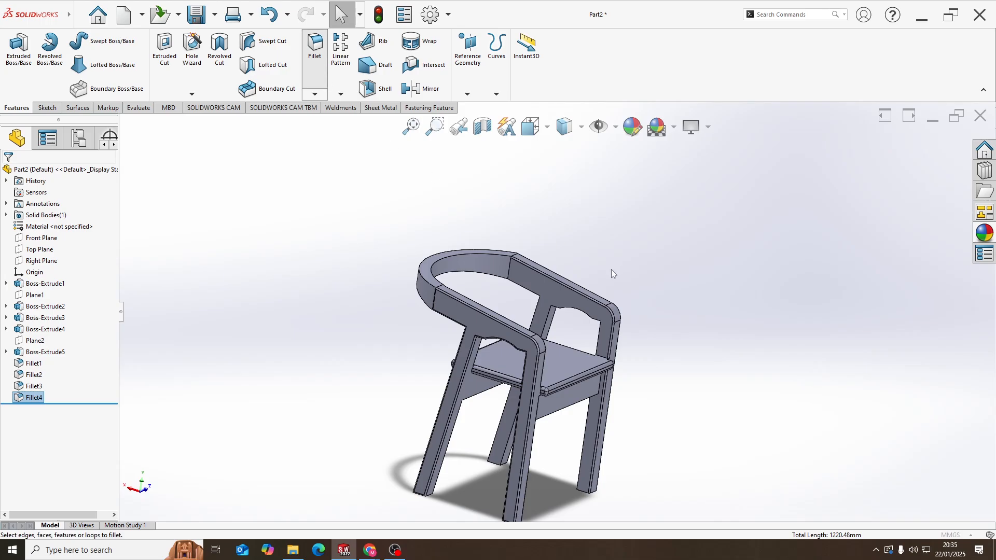
# Fillet the backrest's four curved edges, inner and outer, upper and lower, with a 5 mm radius
pyautogui.press('Return')
pyautogui.scroll(-6, 482, 306)
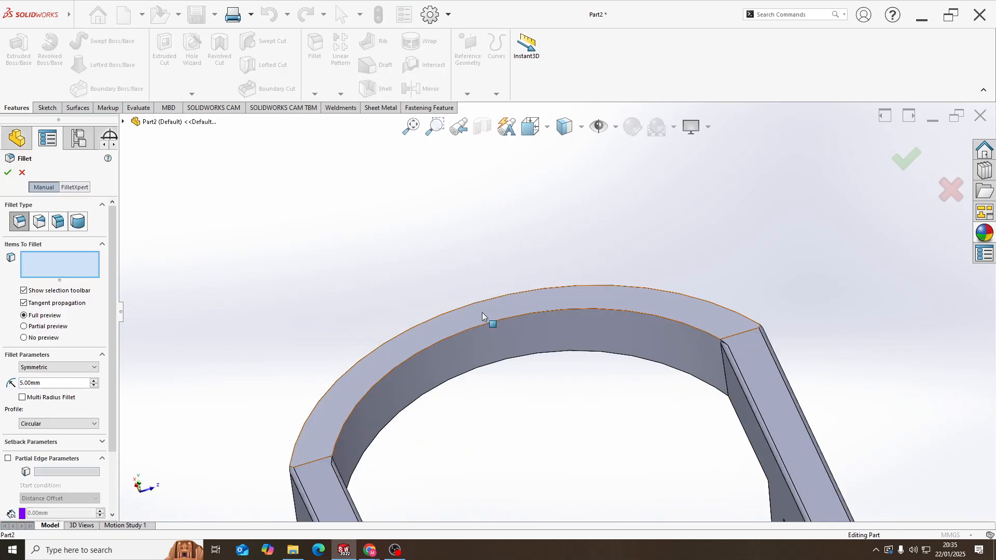
pyautogui.click(482, 314)
pyautogui.click(475, 318)
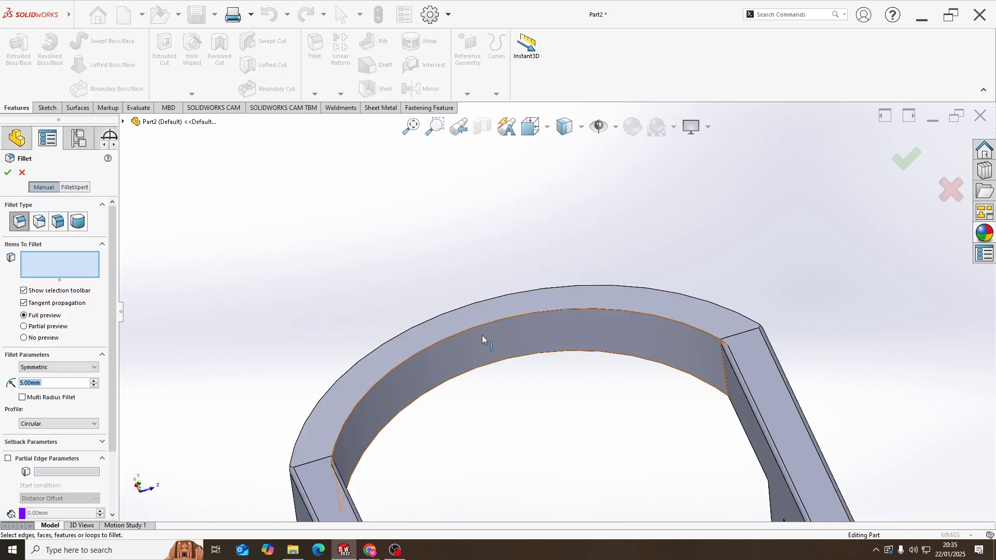
pyautogui.click(482, 337)
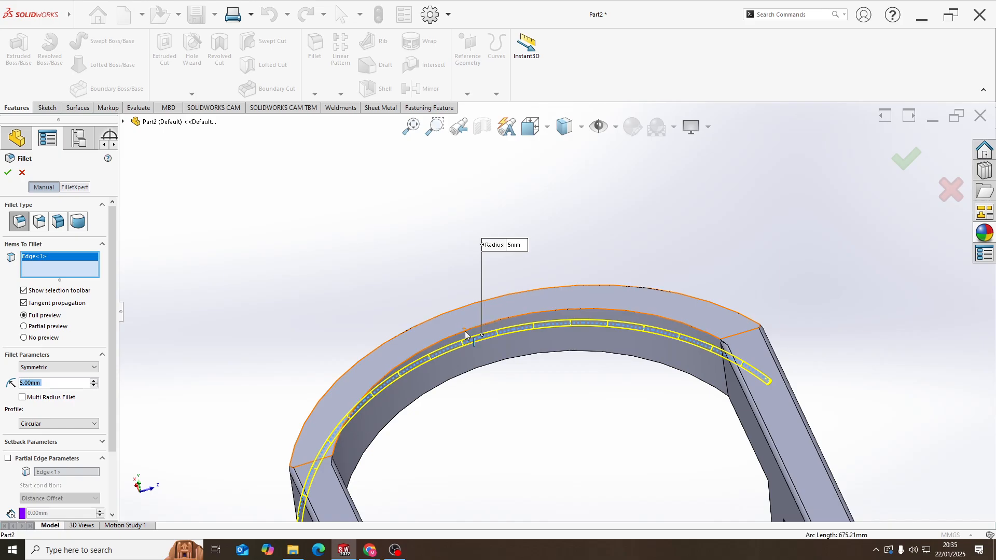
pyautogui.click(465, 331)
pyautogui.click(459, 309)
pyautogui.moveTo(467, 329); pyautogui.dragTo(480, 384, button='middle')
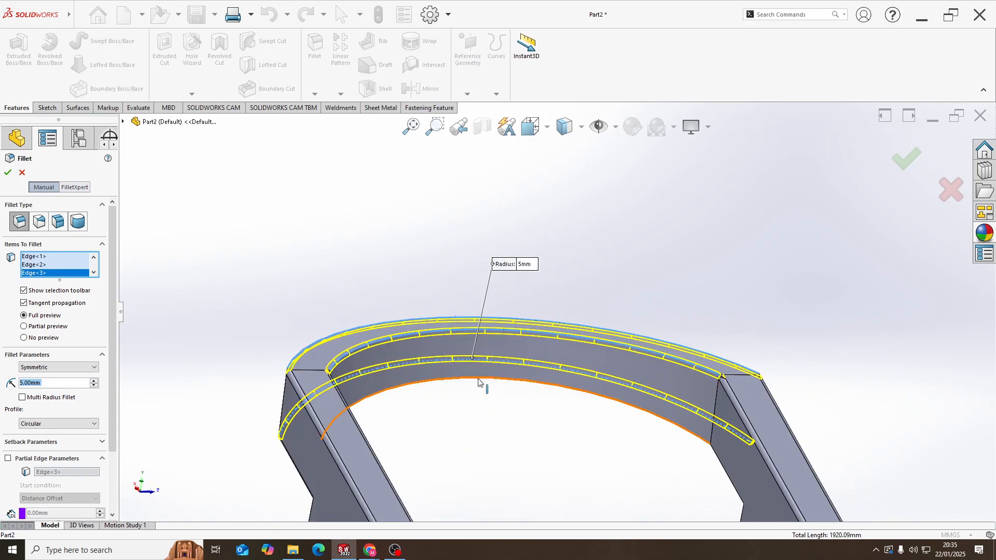
pyautogui.click(480, 384)
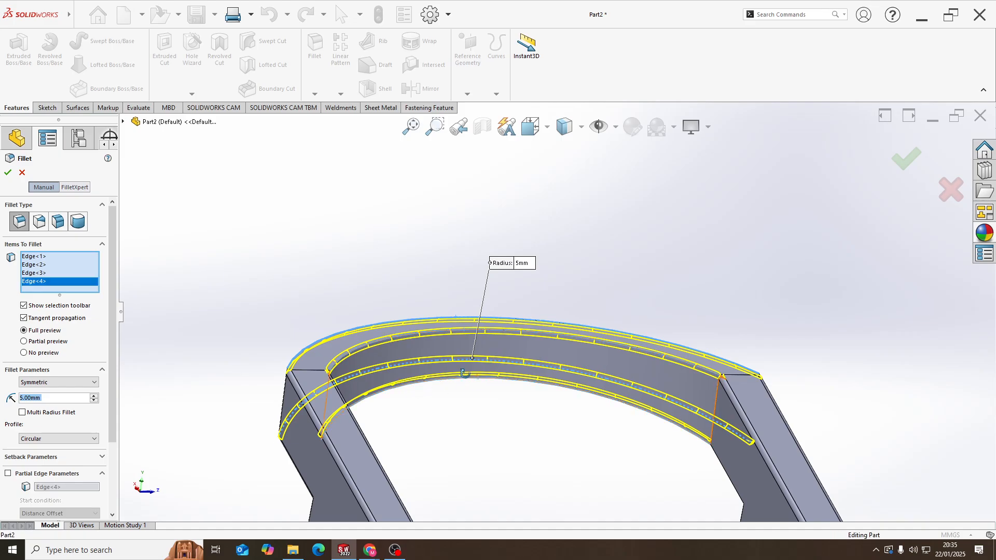
pyautogui.moveTo(466, 372); pyautogui.dragTo(451, 405, button='middle')
pyautogui.click(8, 172)
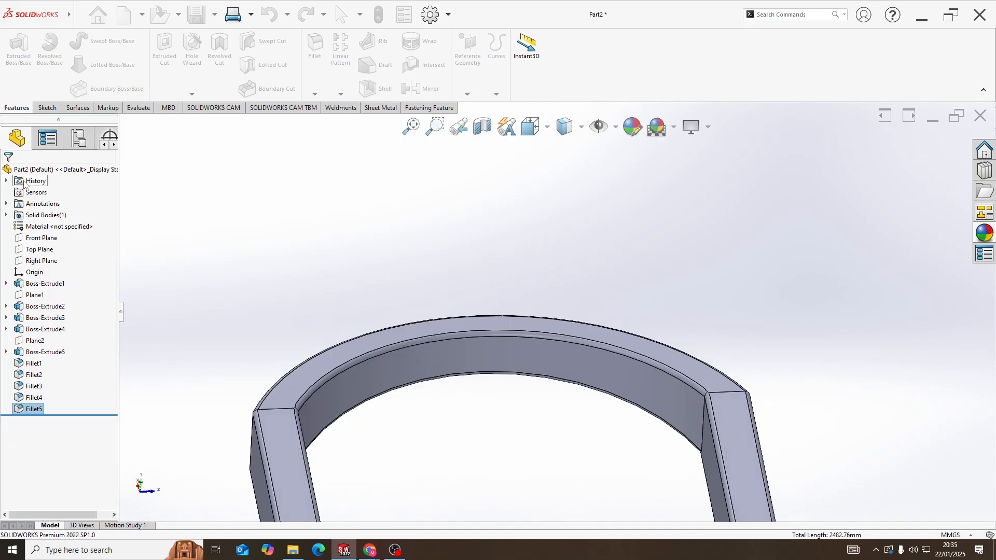
# Start a 5 mm fillet on the underside faces of the two rails joining the frames
pyautogui.moveTo(716, 454); pyautogui.dragTo(695, 488, button='middle')
pyautogui.scroll(-5, 662, 456)
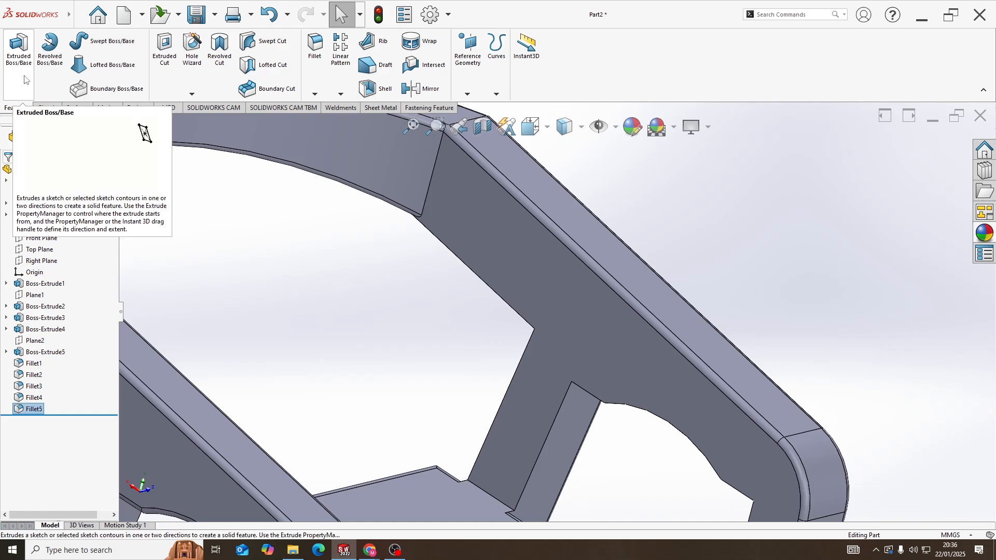
pyautogui.click(314, 46)
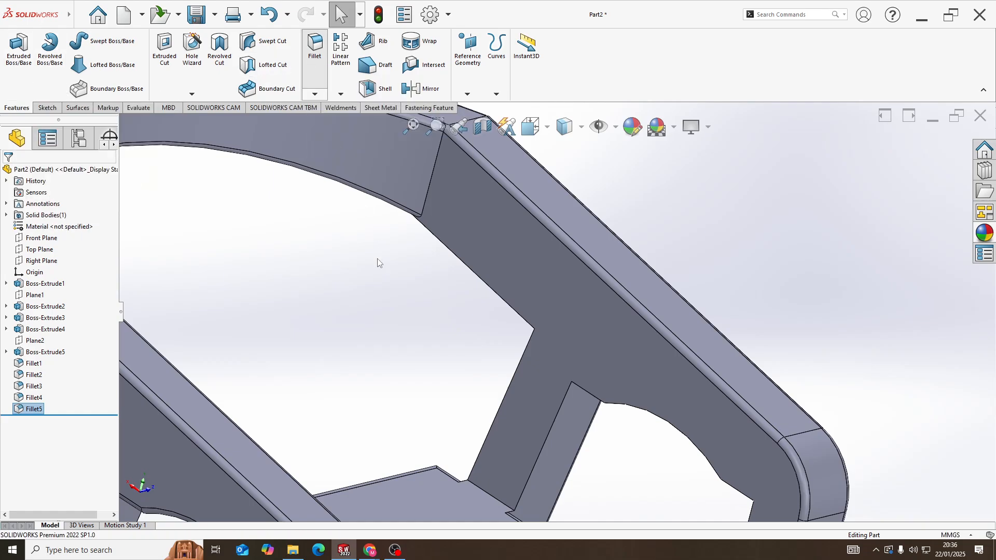
pyautogui.moveTo(478, 425); pyautogui.dragTo(505, 258, button='middle')
pyautogui.scroll(-10, 570, 397)
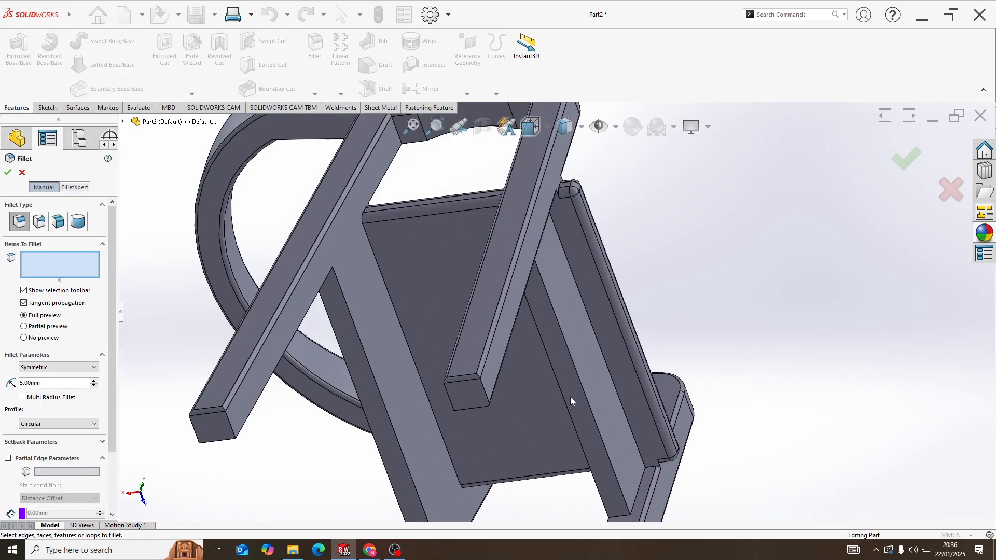
pyautogui.click(571, 395)
pyautogui.click(369, 382)
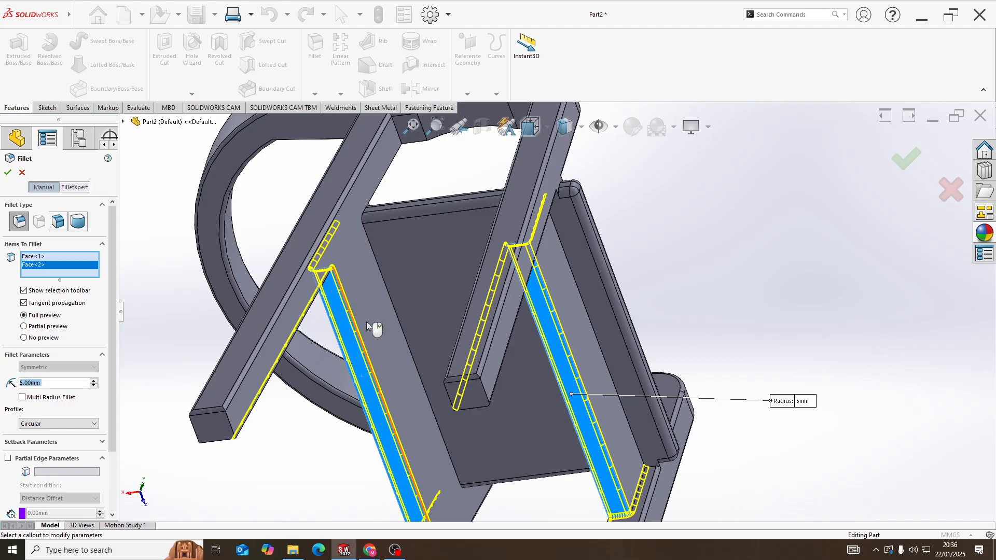
# Add the rear legs' inner back edges above and below the seat to the 5 mm fillet
pyautogui.moveTo(373, 329); pyautogui.dragTo(350, 312, button='middle')
pyautogui.scroll(5, 524, 384)
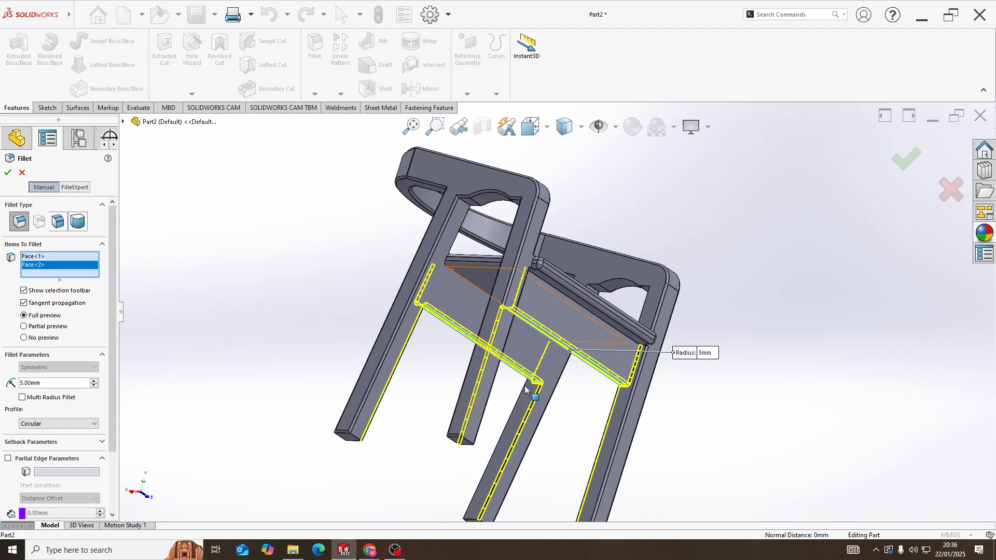
pyautogui.moveTo(538, 391); pyautogui.dragTo(490, 297, button='middle')
pyautogui.scroll(-3, 488, 293)
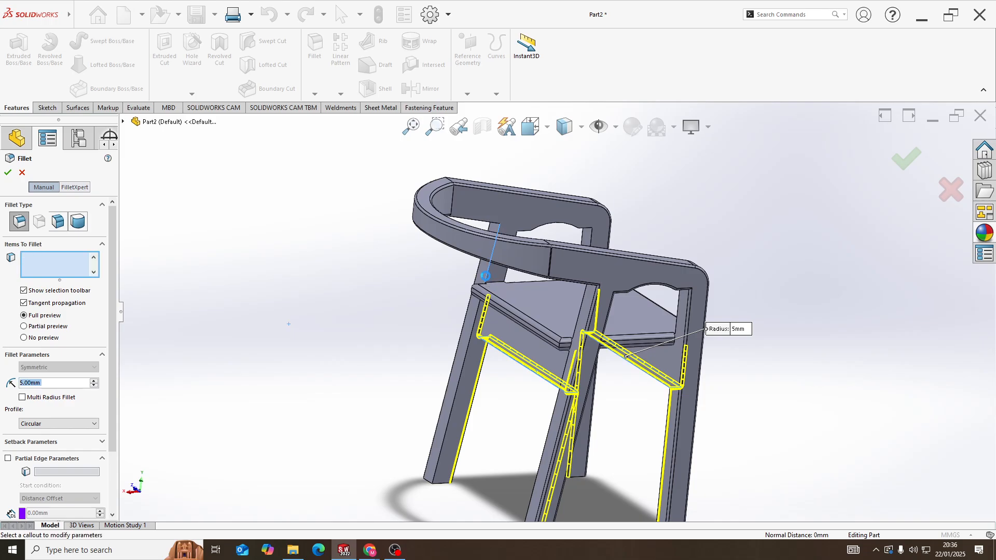
pyautogui.click(470, 343)
pyautogui.moveTo(470, 343)
pyautogui.mouseDown(button='middle')
pyautogui.moveTo(477, 332)
pyautogui.moveTo(468, 336)
pyautogui.mouseUp(button='middle')
pyautogui.moveTo(611, 359); pyautogui.dragTo(643, 366, button='middle')
pyautogui.scroll(-5, 628, 353)
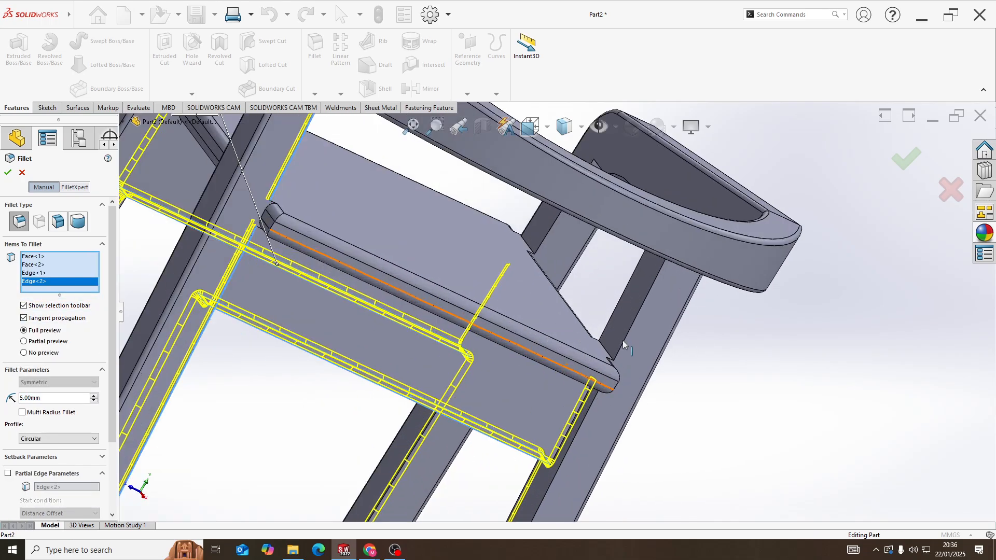
pyautogui.click(625, 343)
pyautogui.scroll(5, 551, 410)
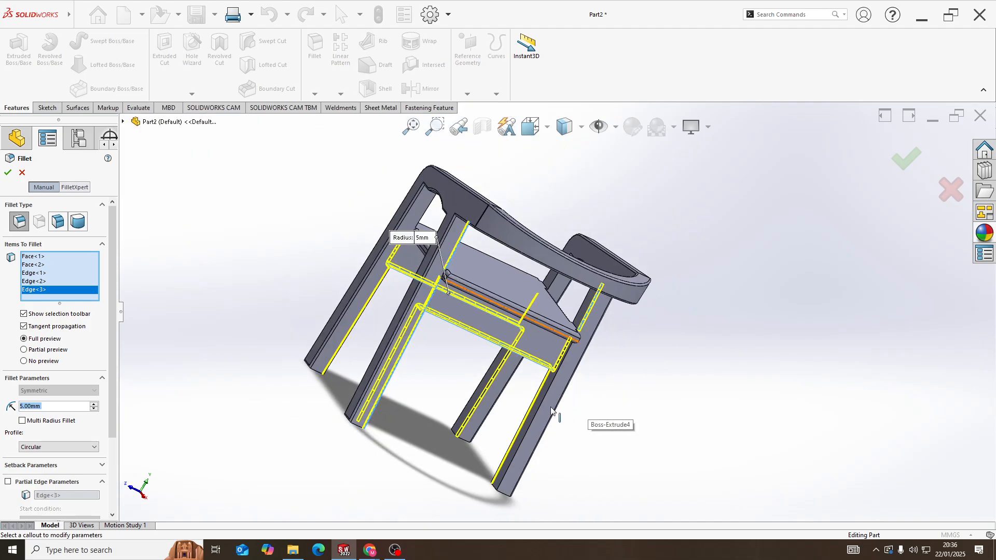
pyautogui.click(542, 408)
# Add the remaining inner leg edges above the seat, bordering the openings under both armrests, to the fillet
pyautogui.scroll(-5, 579, 320)
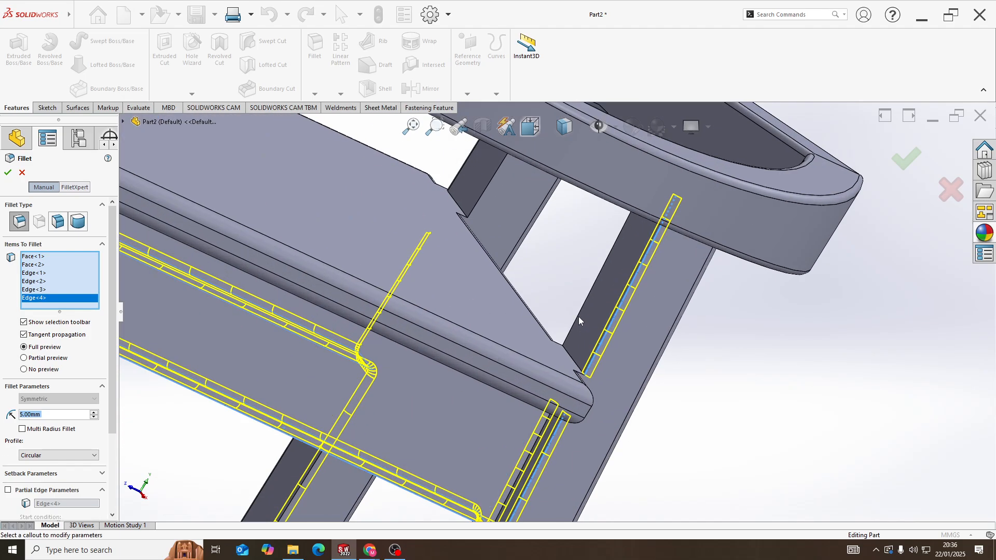
pyautogui.click(578, 317)
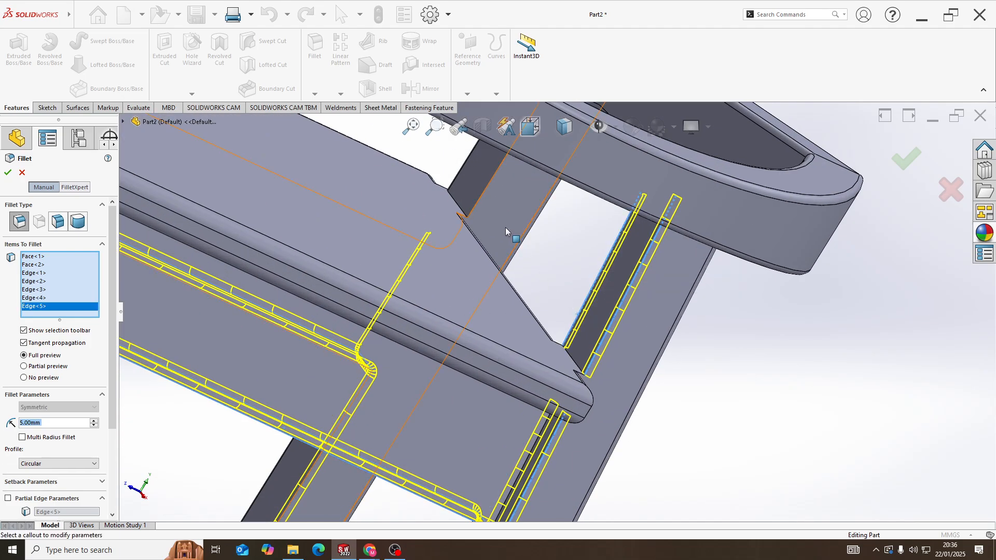
pyautogui.click(483, 194)
pyautogui.scroll(5, 490, 198)
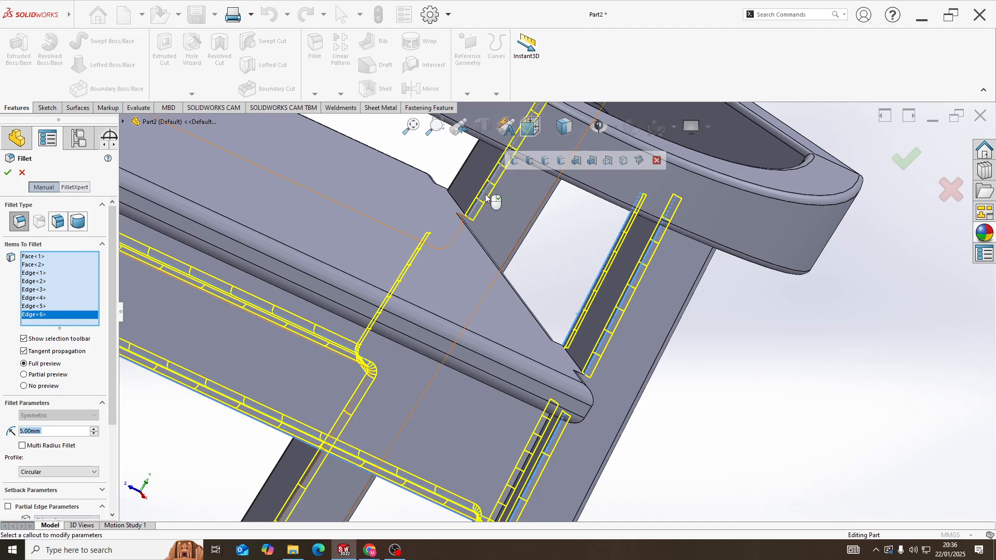
pyautogui.moveTo(539, 223); pyautogui.dragTo(518, 213, button='middle')
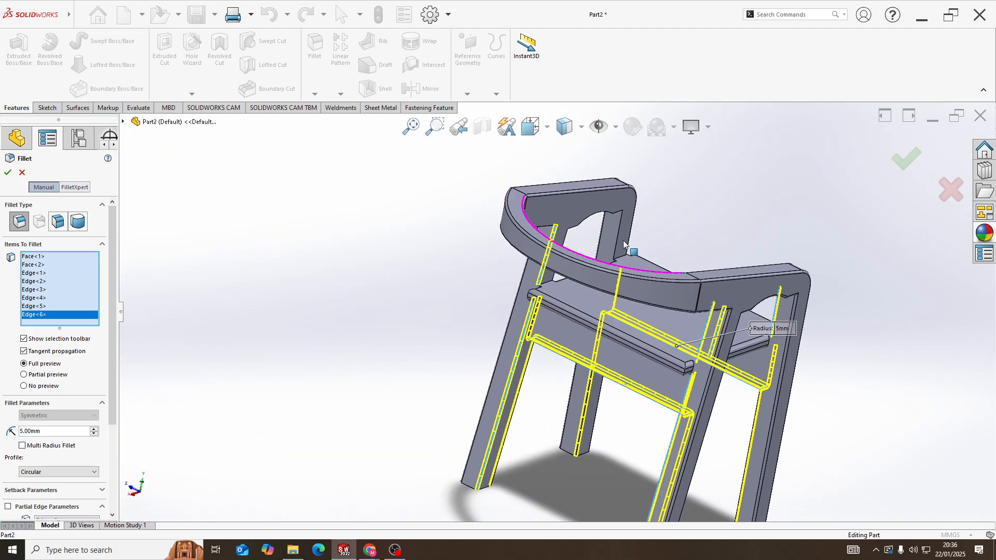
pyautogui.scroll(-3, 622, 235)
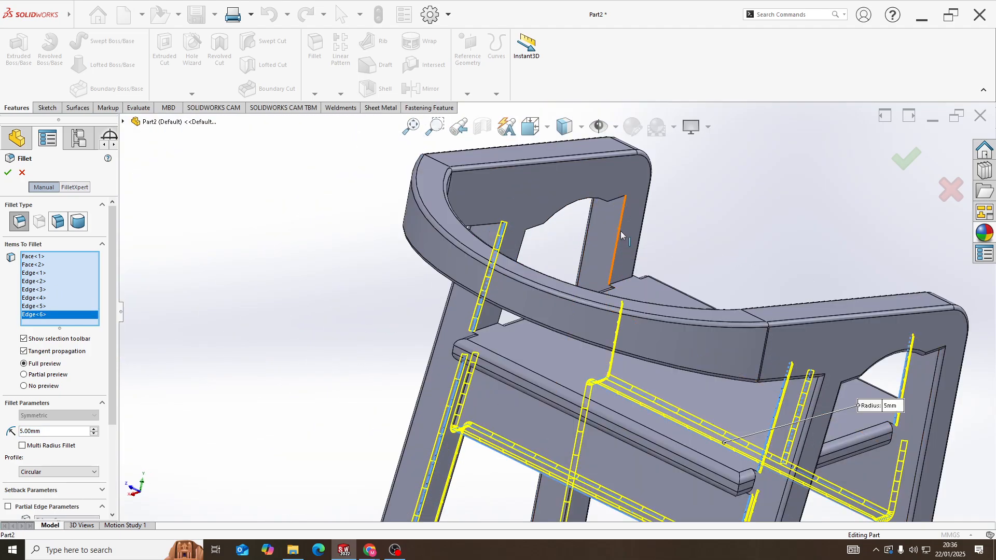
pyautogui.click(622, 235)
pyautogui.scroll(-5, 533, 282)
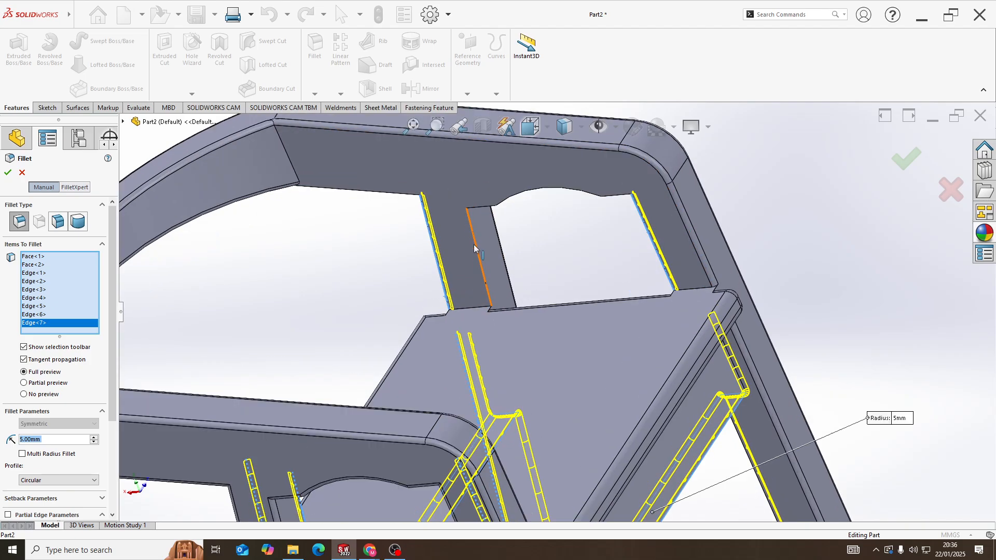
pyautogui.scroll(-3, 473, 248)
pyautogui.click(493, 242)
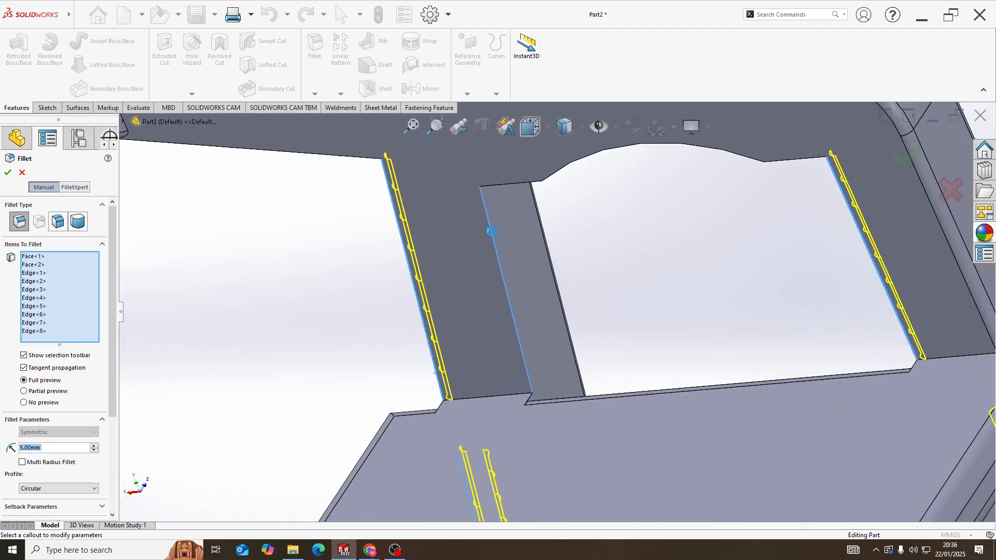
# Add one frame's inner curved edge and two short straight edges along the top of its armrest opening
pyautogui.click(503, 188)
pyautogui.click(565, 168)
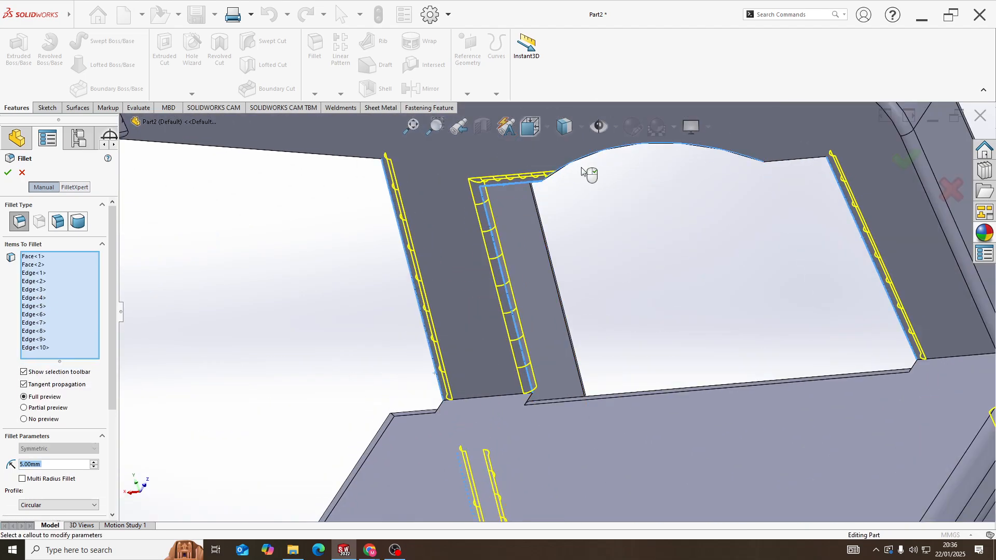
pyautogui.click(779, 165)
# Add the opposite frame's inner curved edge and two short straight edges along the top of its armrest opening
pyautogui.moveTo(779, 166); pyautogui.dragTo(294, 393, button='middle')
pyautogui.scroll(2, 273, 327)
pyautogui.scroll(-6, 310, 383)
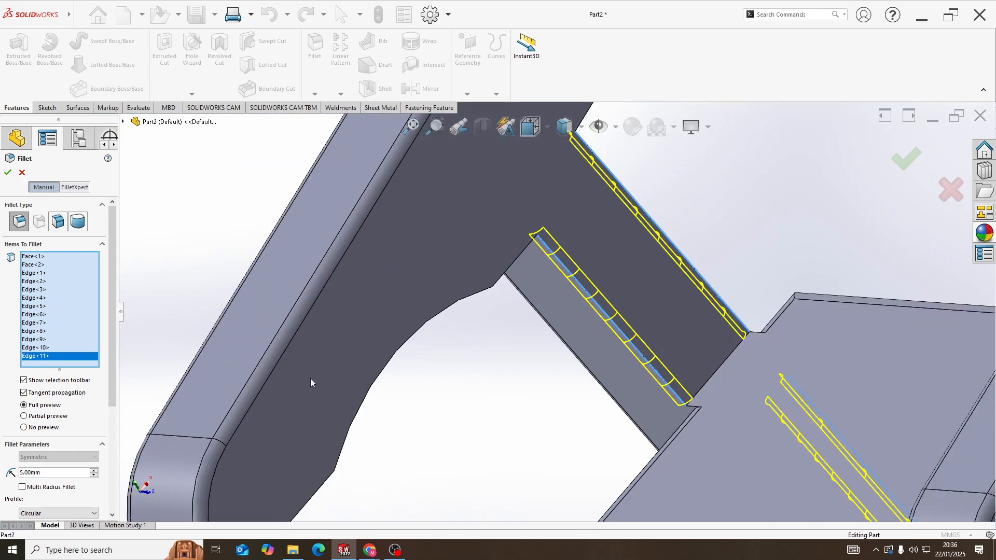
pyautogui.click(365, 401)
pyautogui.scroll(3, 363, 410)
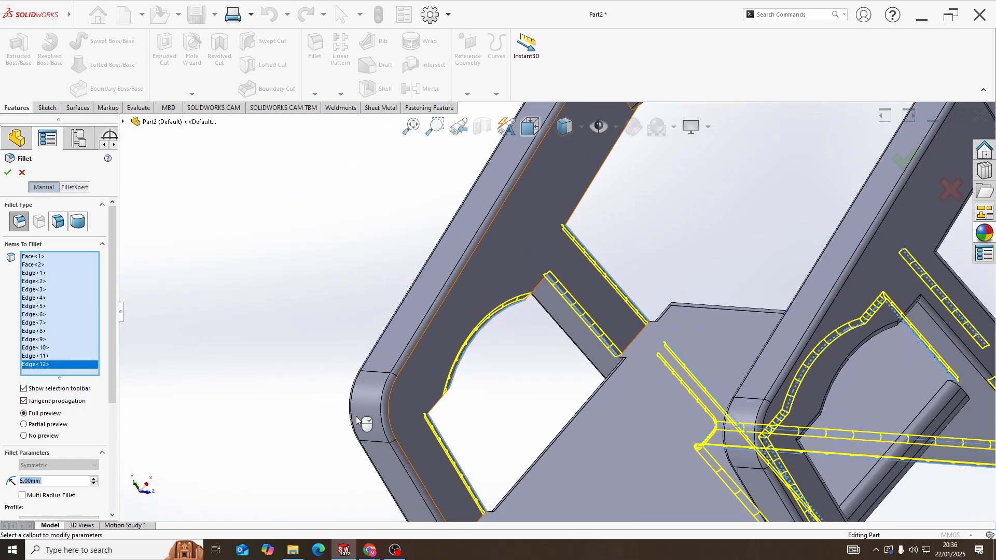
pyautogui.click(437, 409)
pyautogui.click(537, 292)
# Add both armrests' lower inner edges between the rear legs and the backrest, and apply the 5 mm fillet
pyautogui.scroll(5, 566, 304)
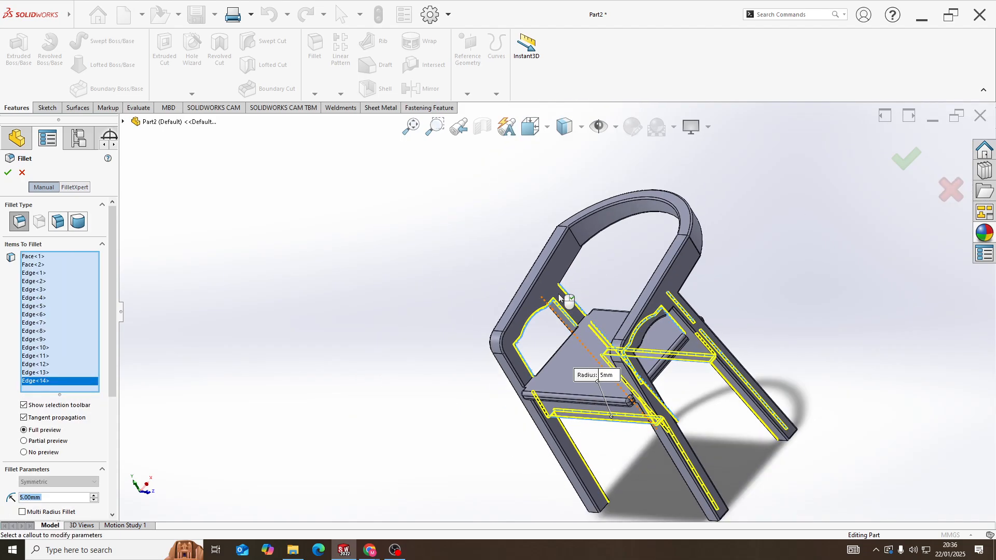
pyautogui.scroll(-6, 574, 265)
pyautogui.click(571, 266)
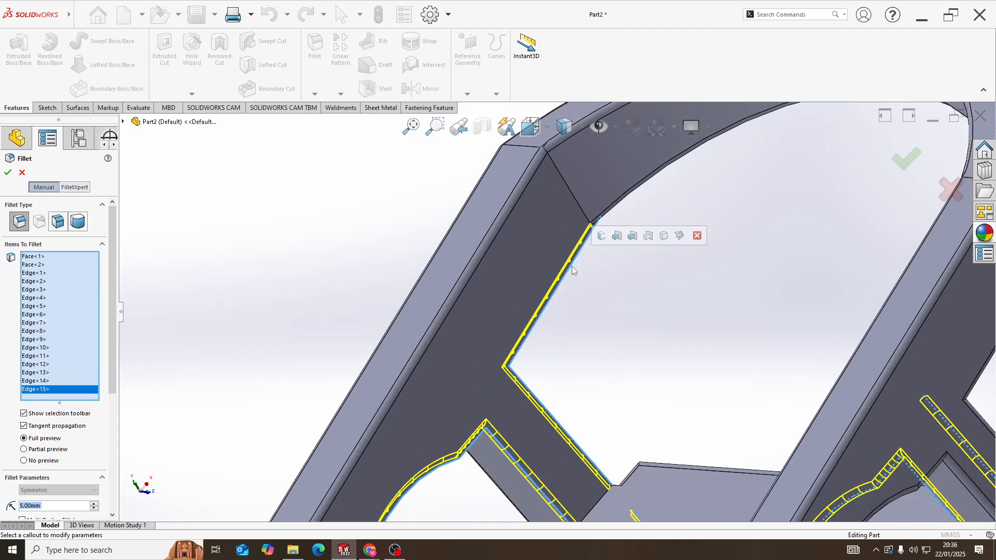
pyautogui.moveTo(577, 268); pyautogui.dragTo(758, 222, button='middle')
pyautogui.scroll(-2, 597, 330)
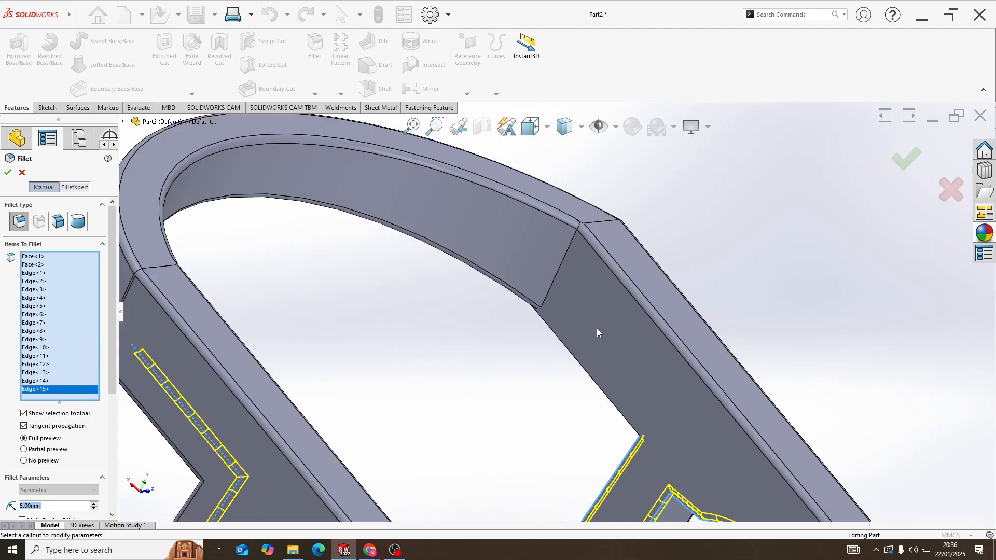
pyautogui.click(586, 374)
pyautogui.scroll(5, 444, 356)
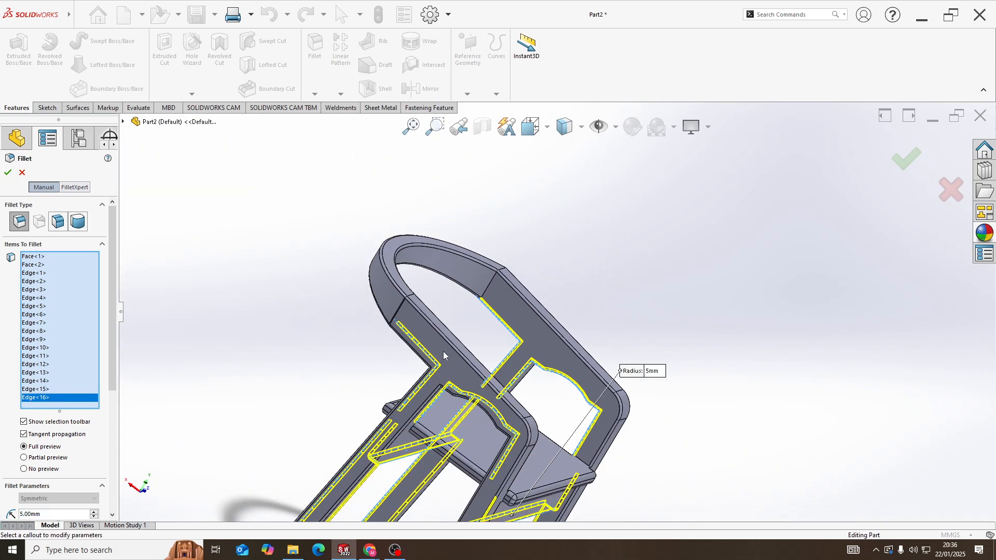
pyautogui.moveTo(443, 352); pyautogui.dragTo(55, 218, button='middle')
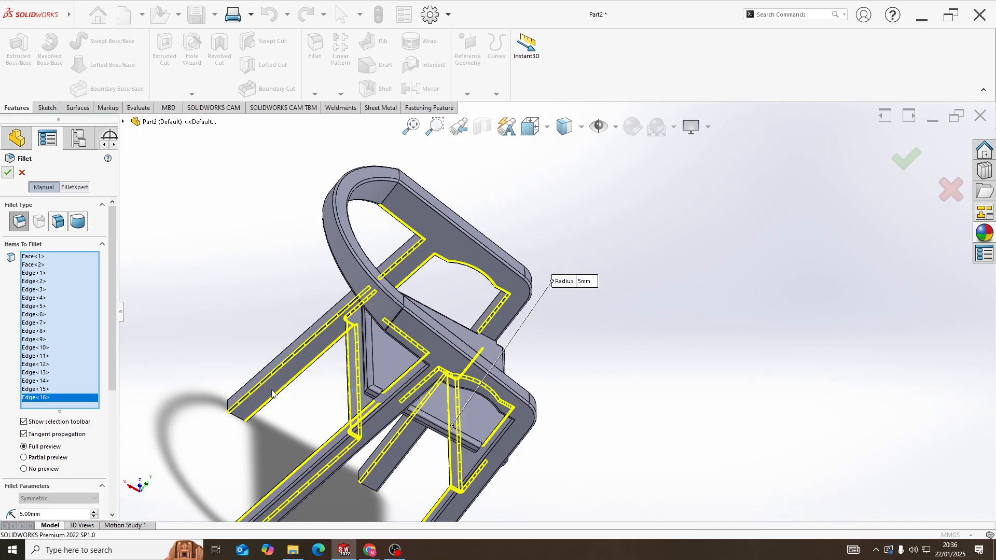
pyautogui.moveTo(391, 460); pyautogui.dragTo(335, 293, button='middle')
# Select all the extrude and fillet features and apply the polished beech 2d wood appearance to them
pyautogui.click(47, 284)
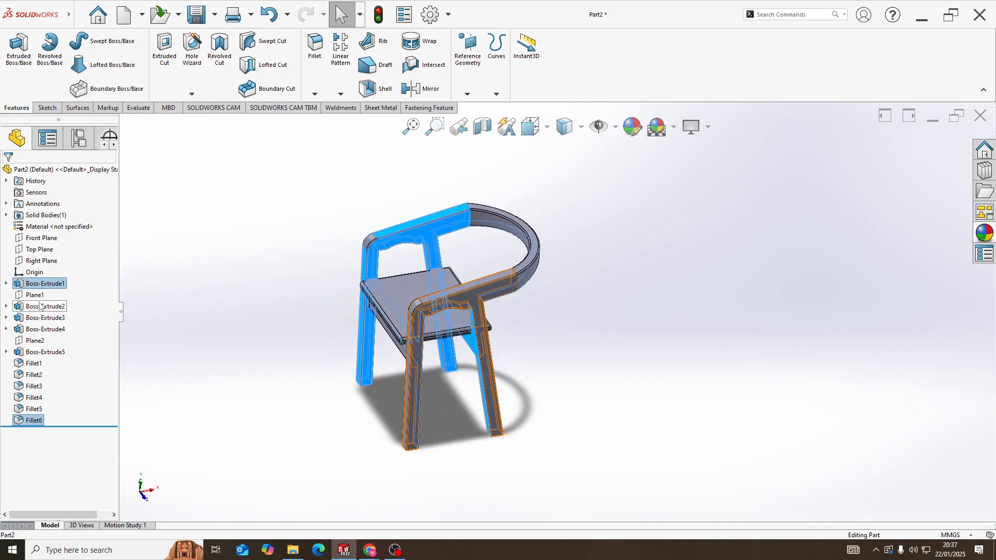
pyautogui.keyDown('ctrl'); pyautogui.click(45, 307); pyautogui.keyUp('ctrl')
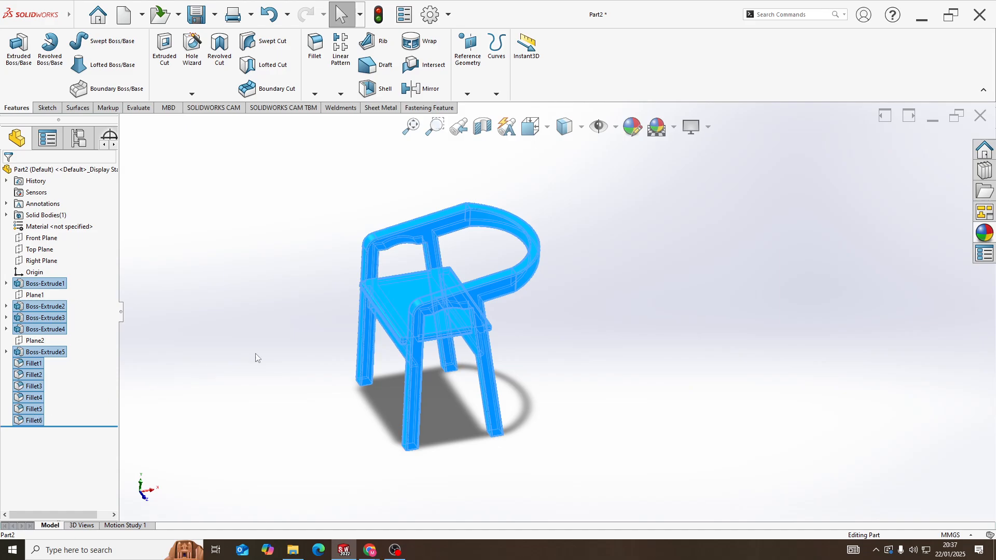
pyautogui.scroll(-2, 427, 311)
pyautogui.click(977, 235)
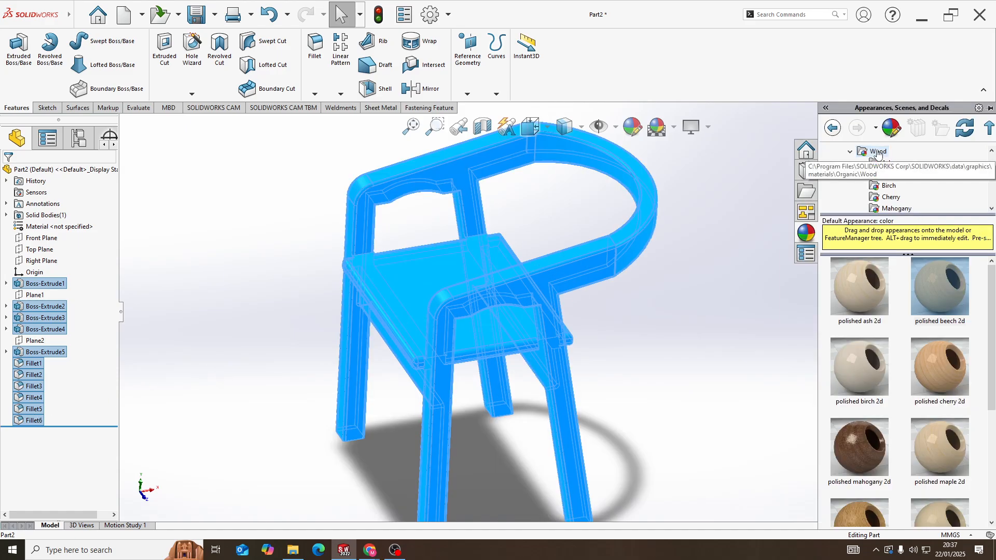
pyautogui.doubleClick(944, 304)
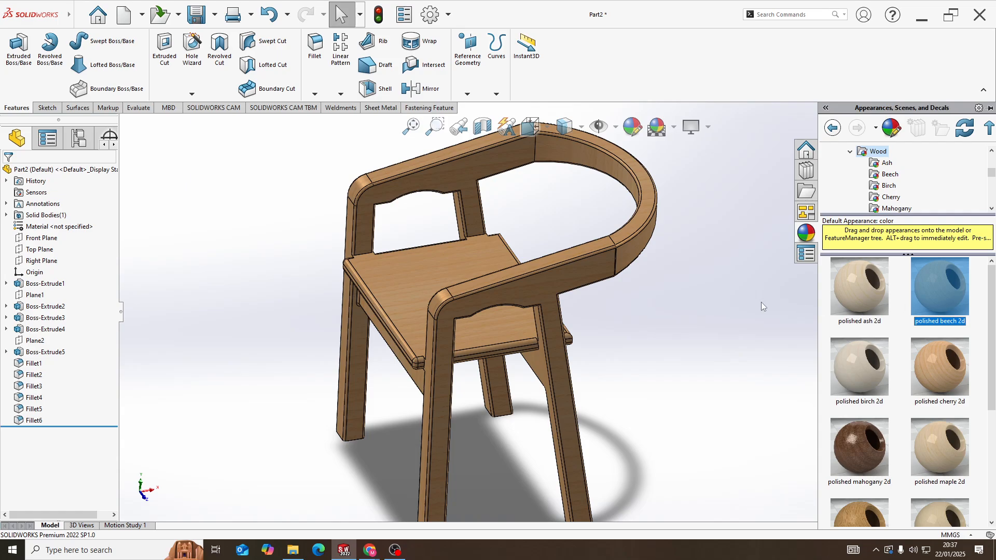
# Fit the chair in an isometric view and examine its overall shape and wood finish
pyautogui.press('f')
pyautogui.scroll(4, 693, 294)
pyautogui.moveTo(666, 295); pyautogui.dragTo(518, 310, button='middle')
pyautogui.scroll(1, 642, 305)
pyautogui.click(641, 292)
pyautogui.scroll(1, 641, 293)
pyautogui.press('space')
pyautogui.click(416, 353)
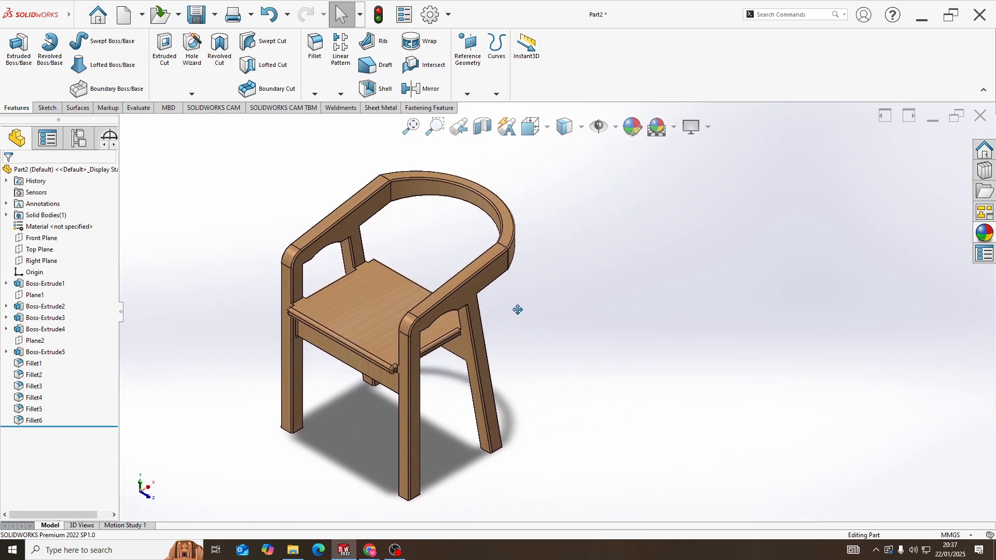
pyautogui.scroll(2, 522, 264)
pyautogui.scroll(-2, 523, 266)
pyautogui.scroll(2, 541, 340)
pyautogui.scroll(-3, 555, 374)
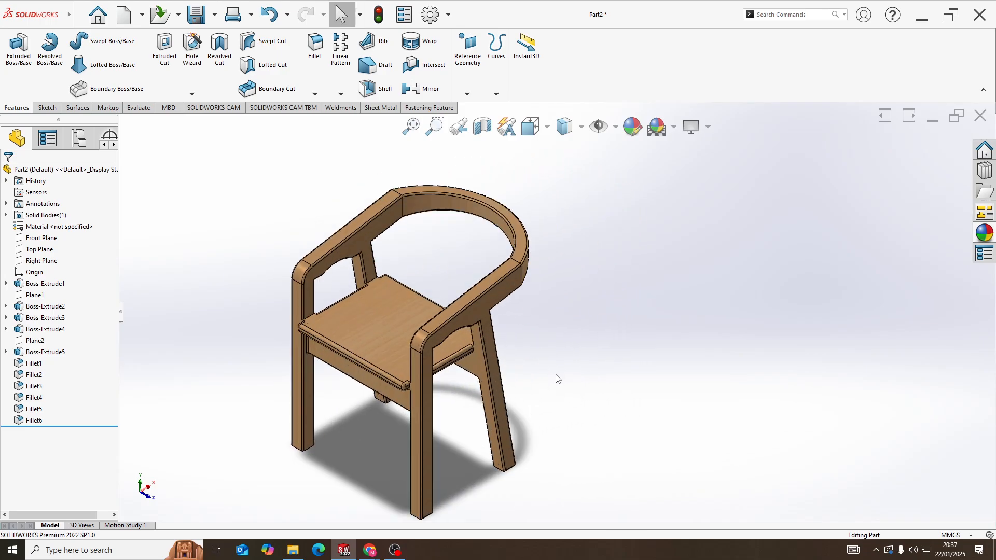
pyautogui.scroll(2, 560, 397)
pyautogui.scroll(-2, 562, 413)
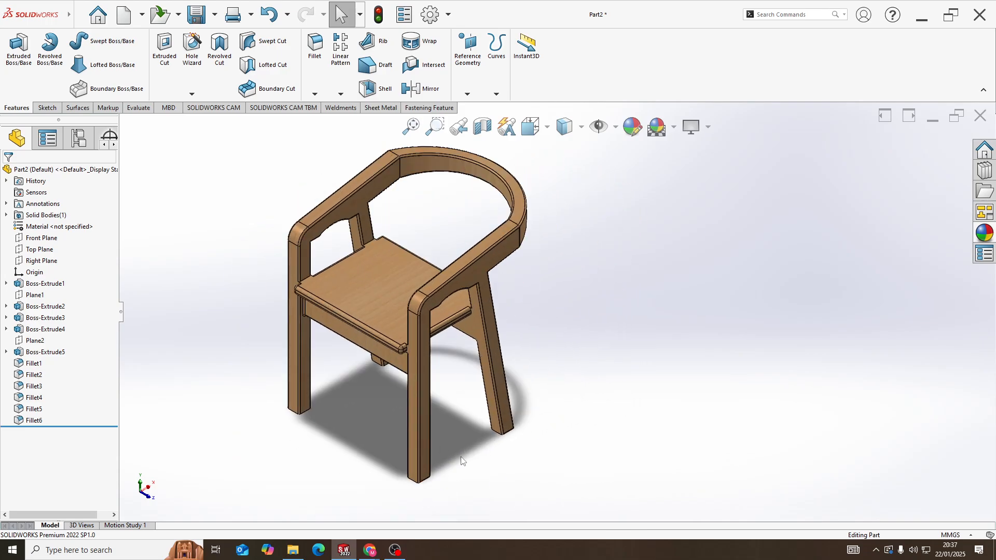